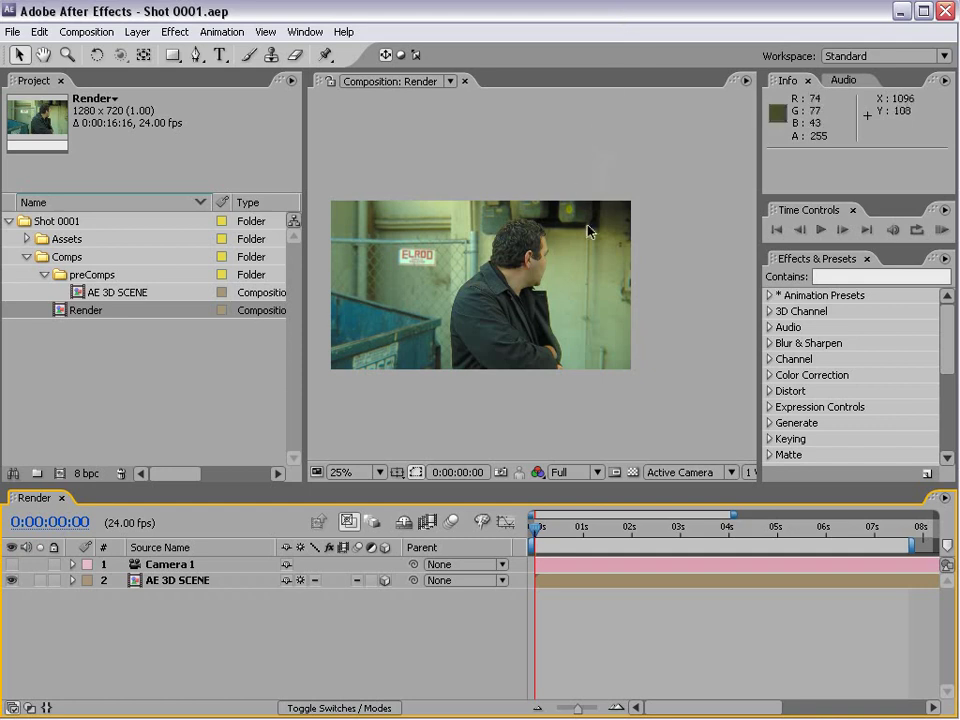
# - Create a new solid layer named 'Particles' in the Render composition
pyautogui.moveTo(432, 334); pyautogui.dragTo(487, 334)
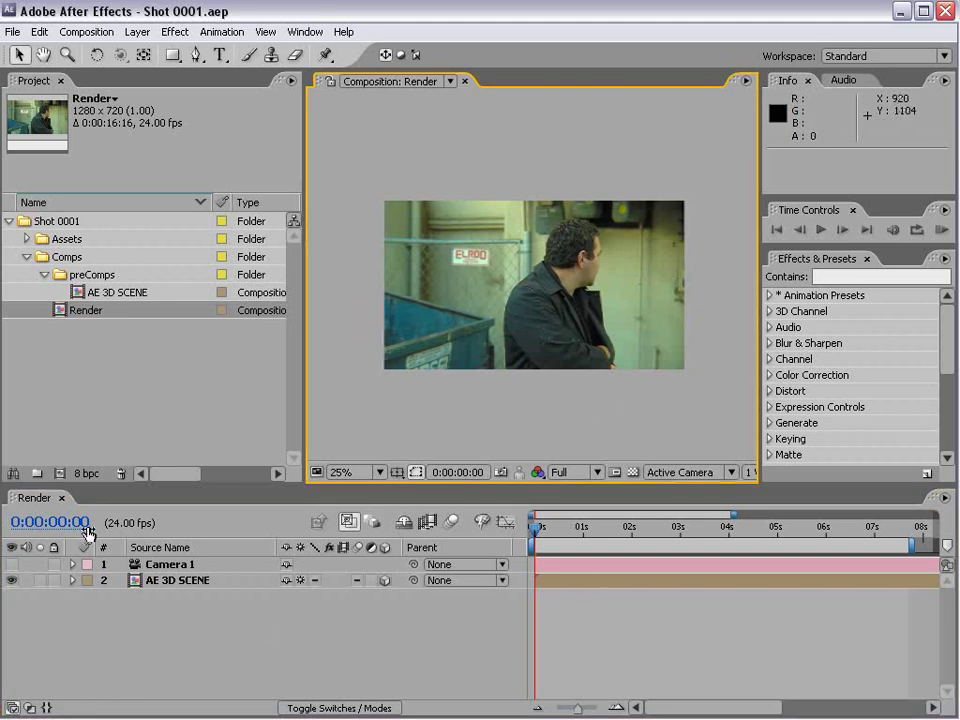
pyautogui.click(137, 31)
pyautogui.moveTo(140, 52)
pyautogui.click(414, 68)
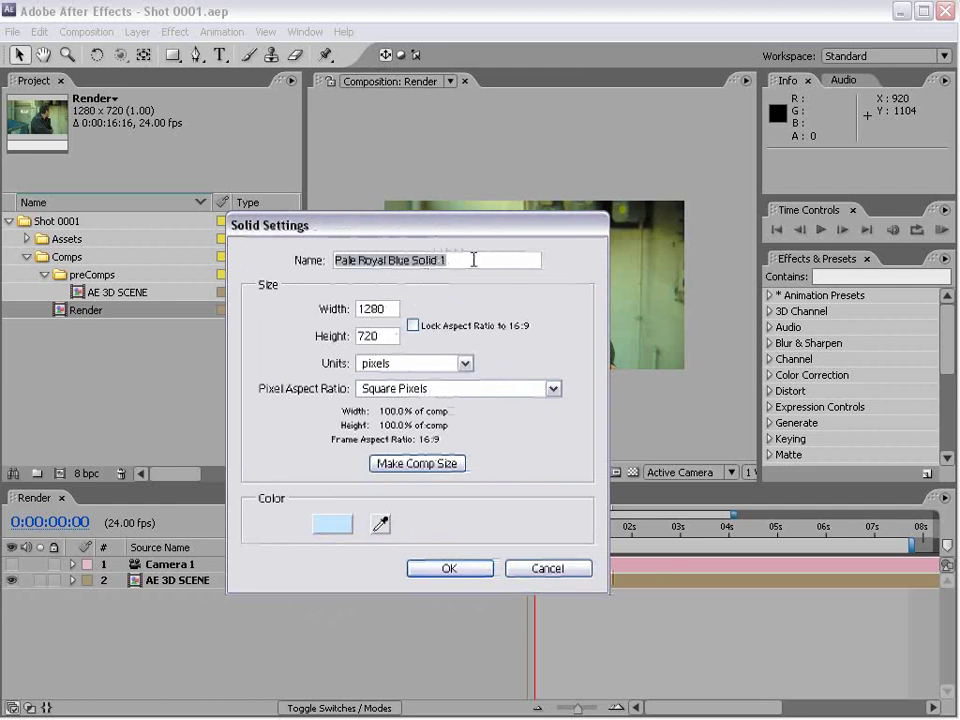
pyautogui.write('Particles')
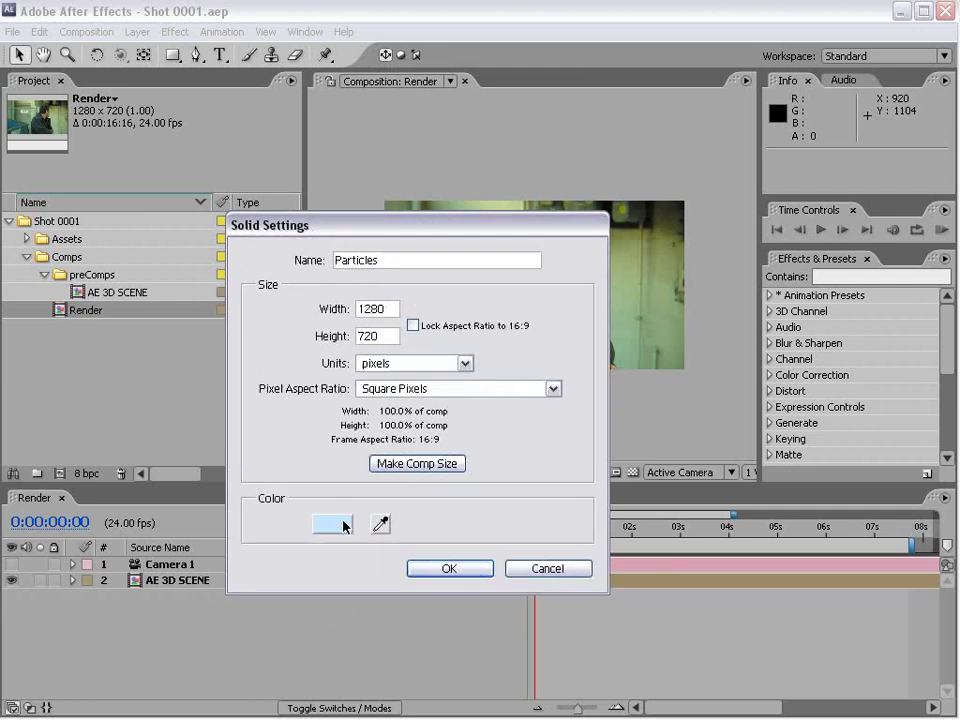
# - Give the Particles solid a saturated orange colour and add it
pyautogui.click(335, 524)
pyautogui.moveTo(480, 435); pyautogui.dragTo(482, 576)
pyautogui.click(419, 388)
pyautogui.click(647, 358)
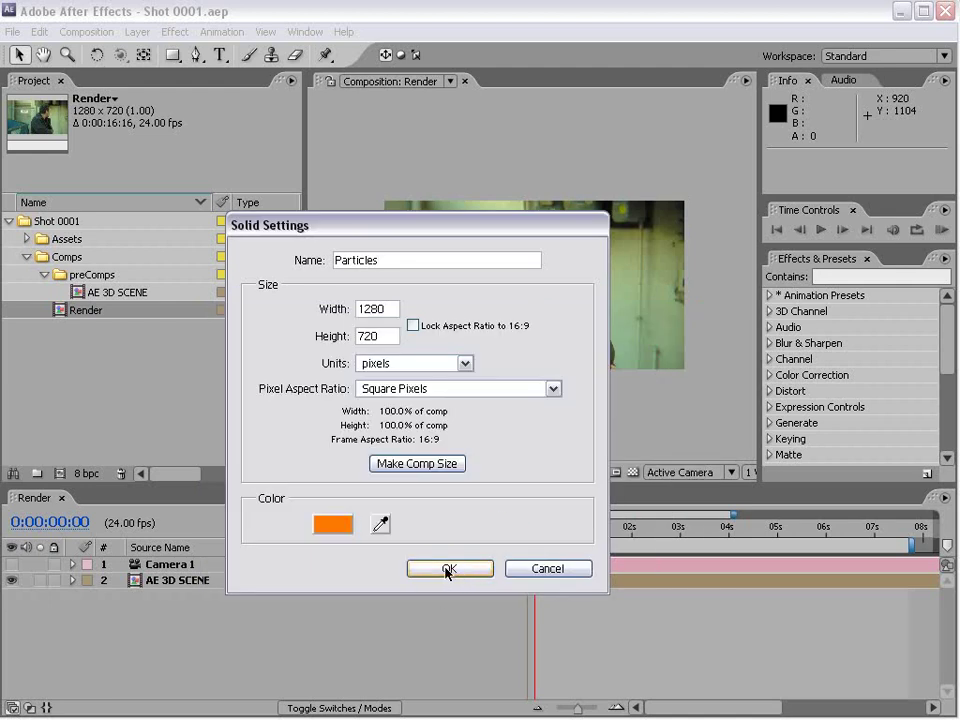
pyautogui.click(446, 570)
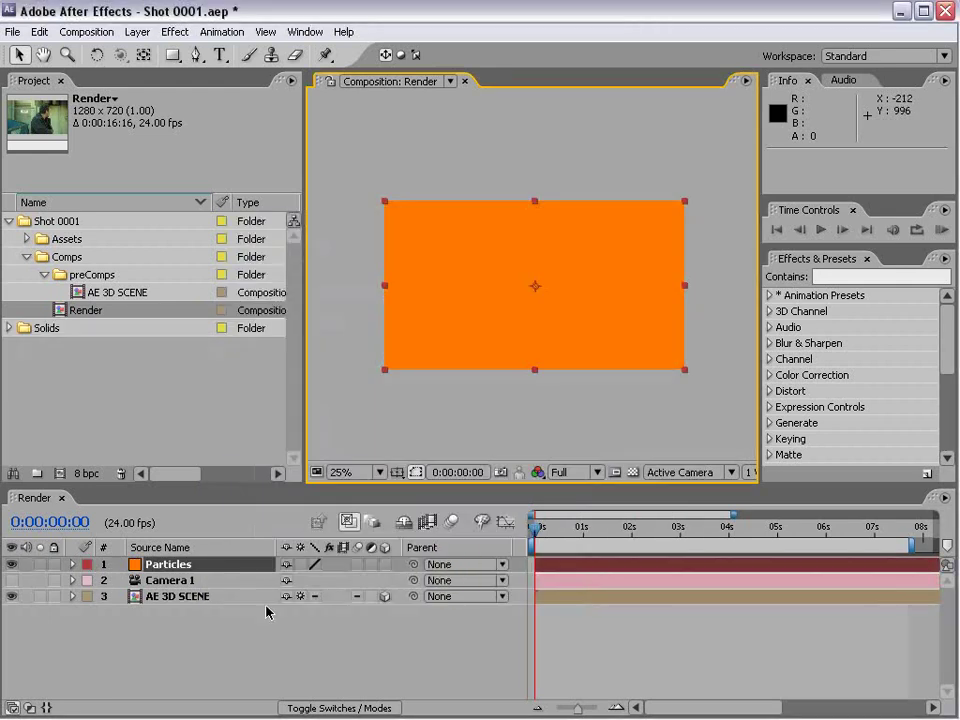
# - Apply CC Particle World to the Particles layer and scrub forward to preview the spray at 50%
pyautogui.click(178, 30)
pyautogui.moveTo(217, 320)
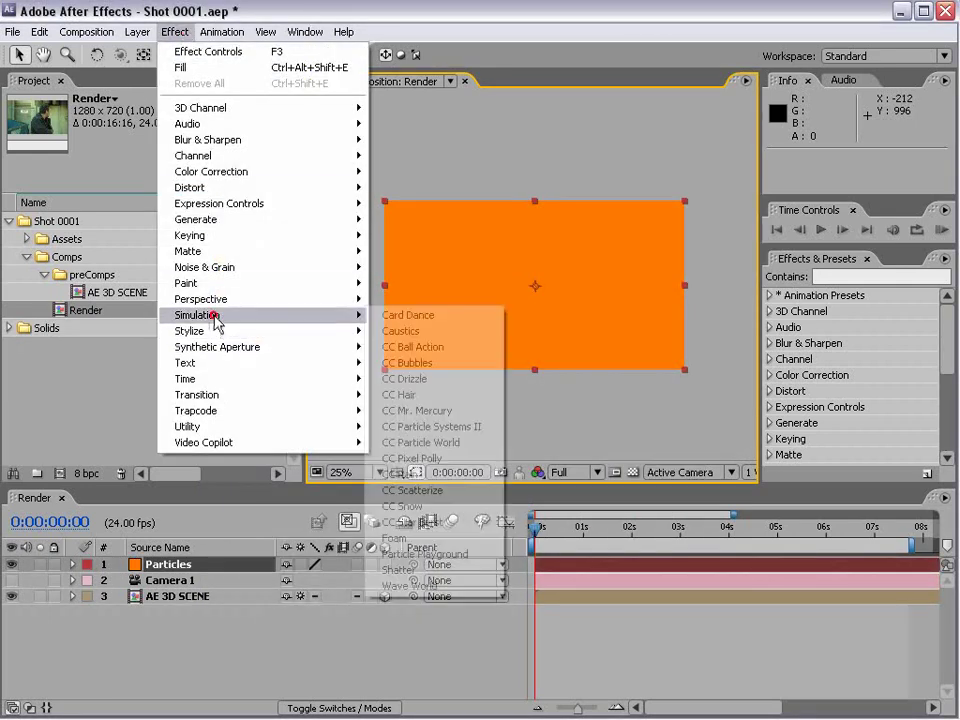
pyautogui.click(471, 446)
pyautogui.moveTo(548, 528); pyautogui.dragTo(579, 537)
pyautogui.press('.')
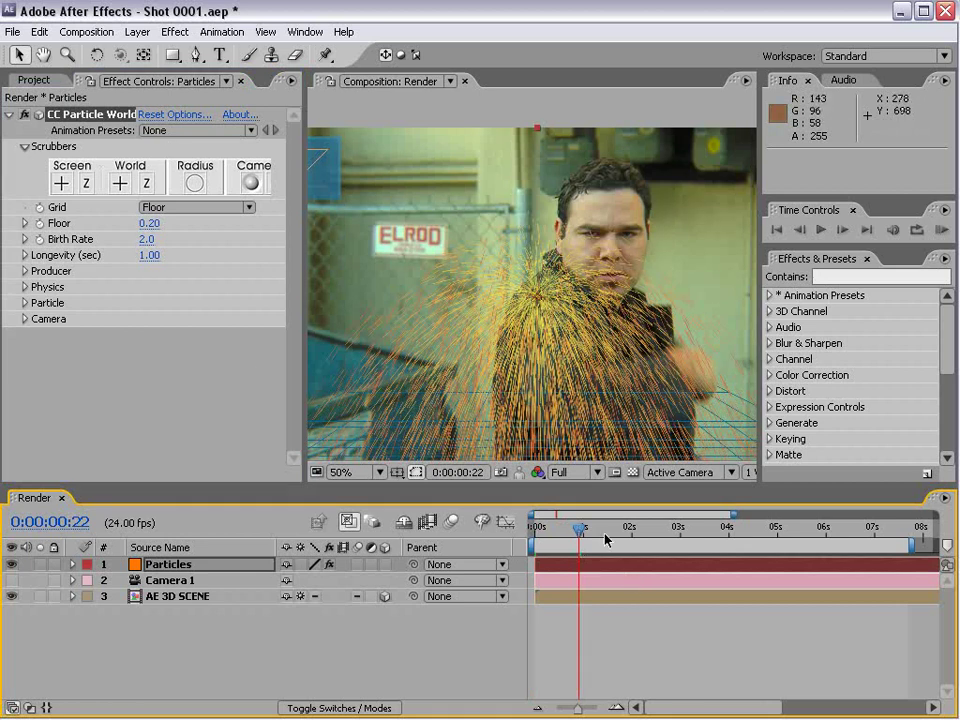
pyautogui.moveTo(579, 529); pyautogui.dragTo(638, 538)
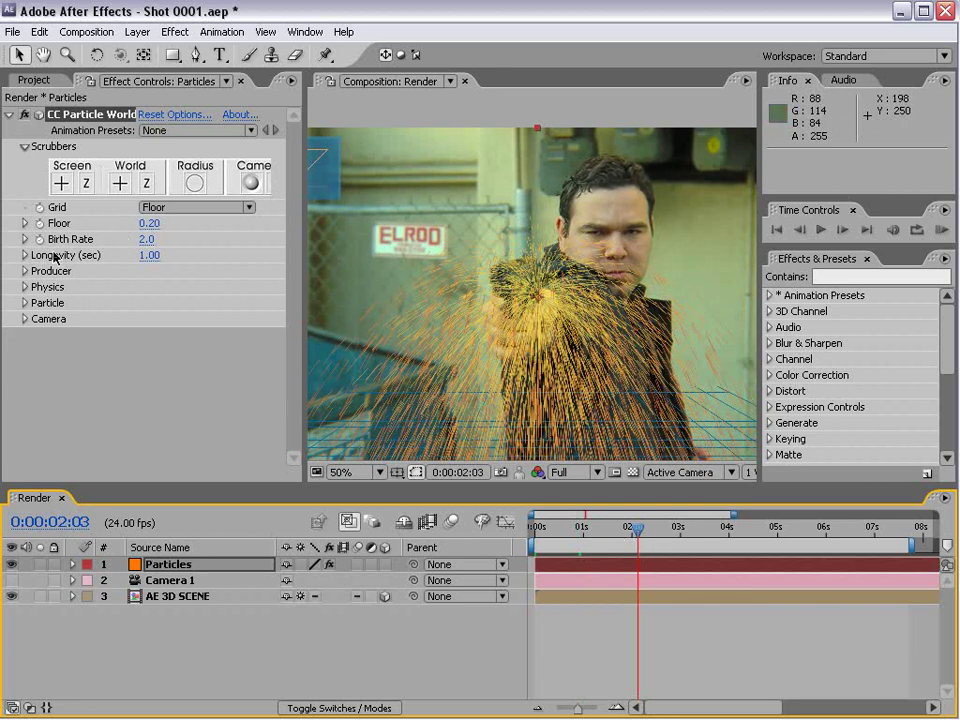
# - Set Birth Rate to 0 and set its first keyframe at 2:03
pyautogui.click(144, 240)
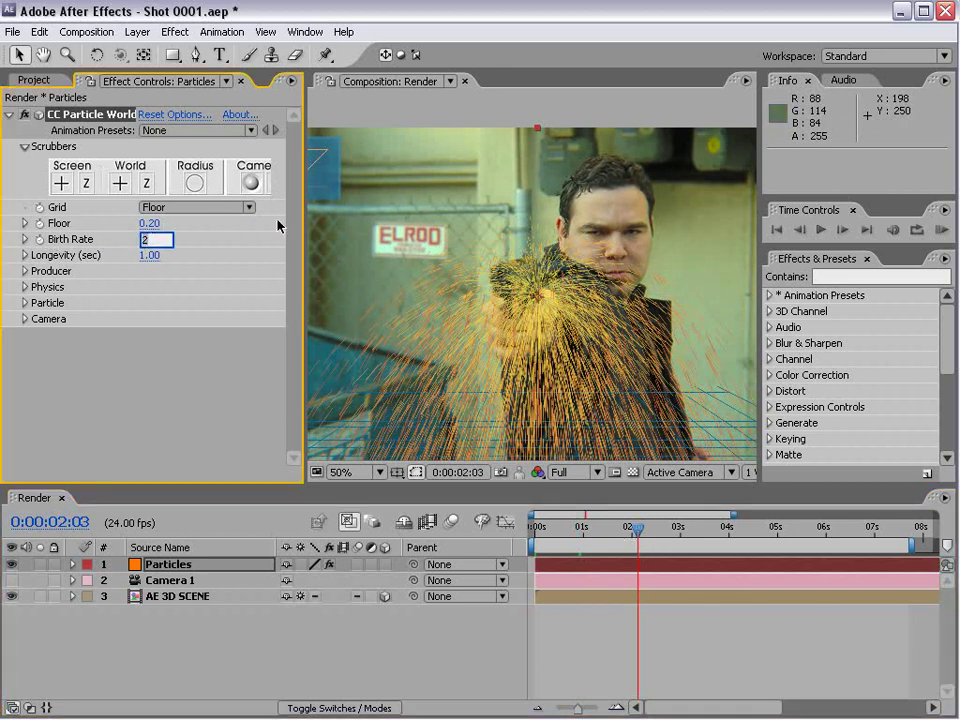
pyautogui.press('Return')
pyautogui.click(221, 343)
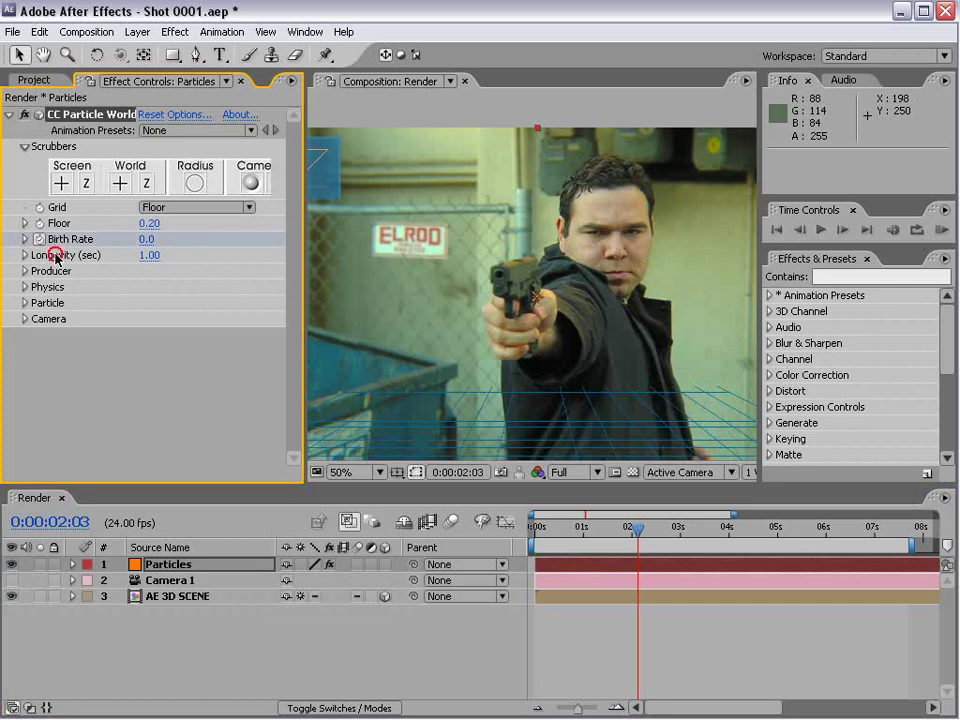
# - At frame 2:05, keyframe Birth Rate at 3.5
pyautogui.press('pagedown')
pyautogui.press('pagedown')
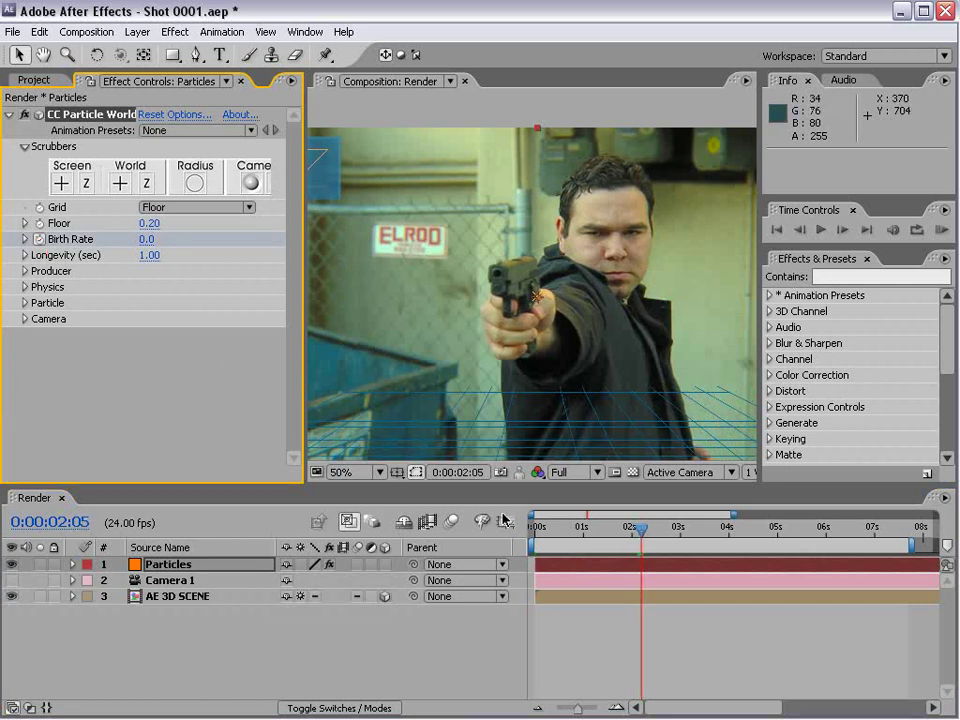
pyautogui.press('=')
pyautogui.press('=')
pyautogui.press('=')
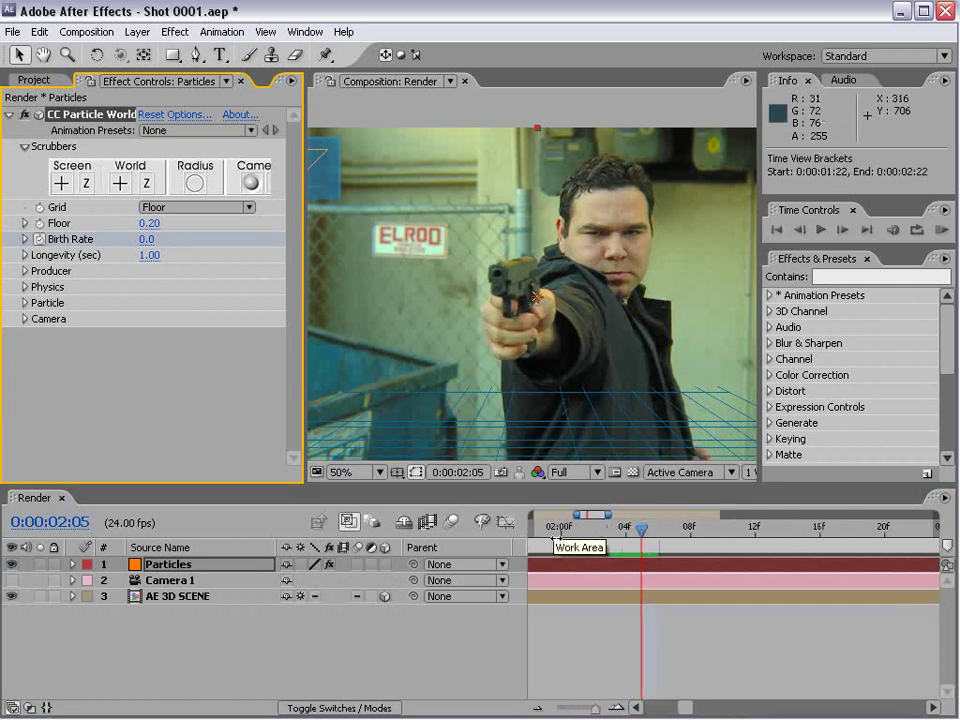
pyautogui.press('pageup')
pyautogui.press('pagedown')
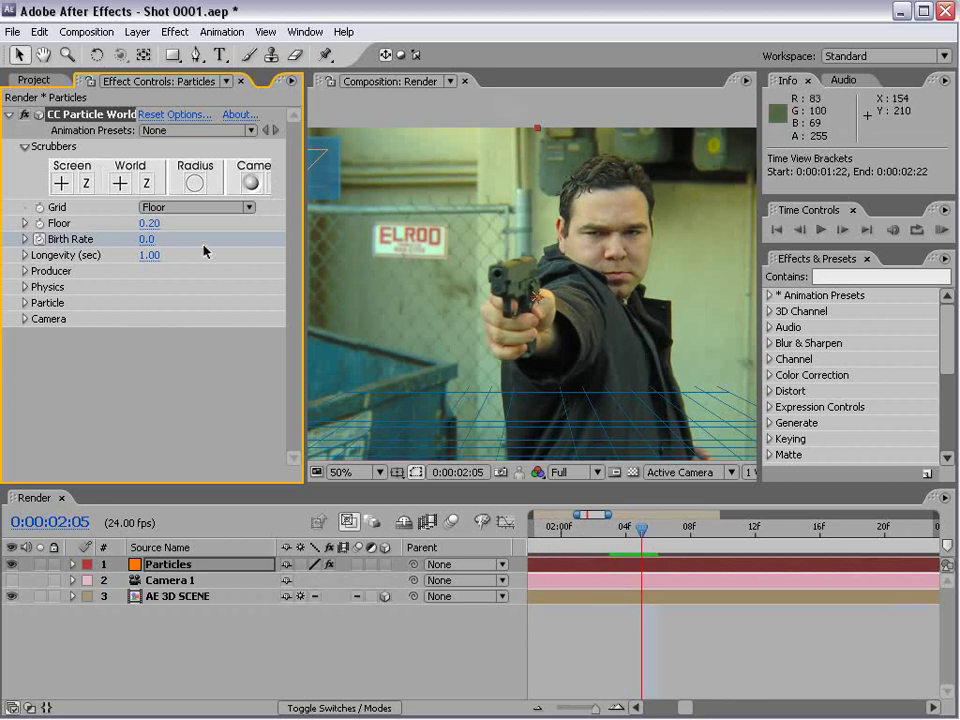
pyautogui.moveTo(148, 240); pyautogui.dragTo(171, 228)
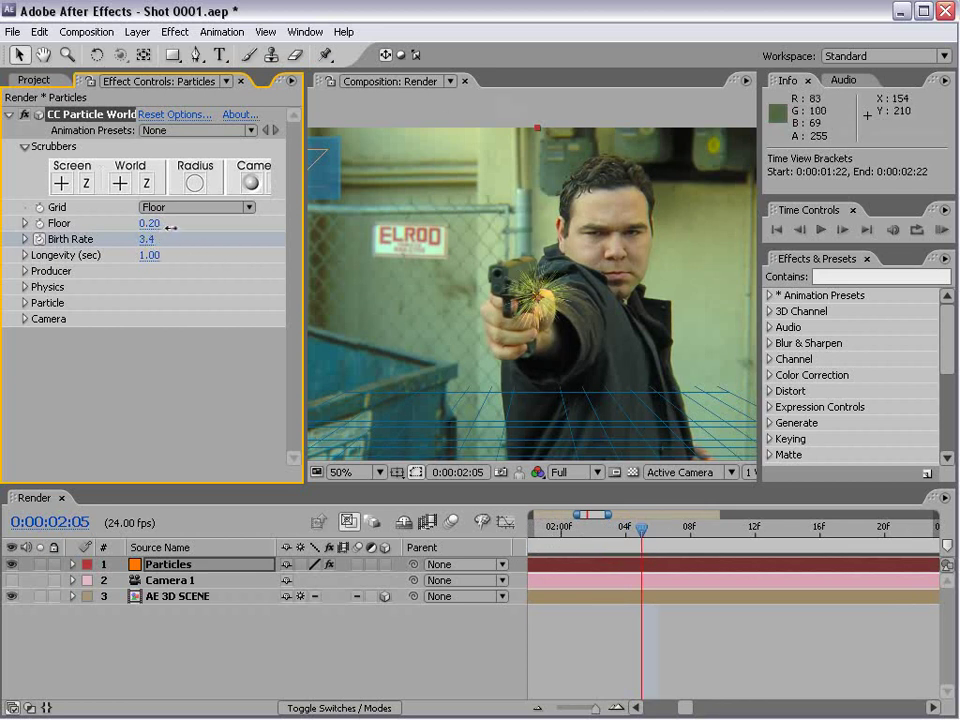
pyautogui.click(148, 241)
pyautogui.write('3.5')
pyautogui.press('Return')
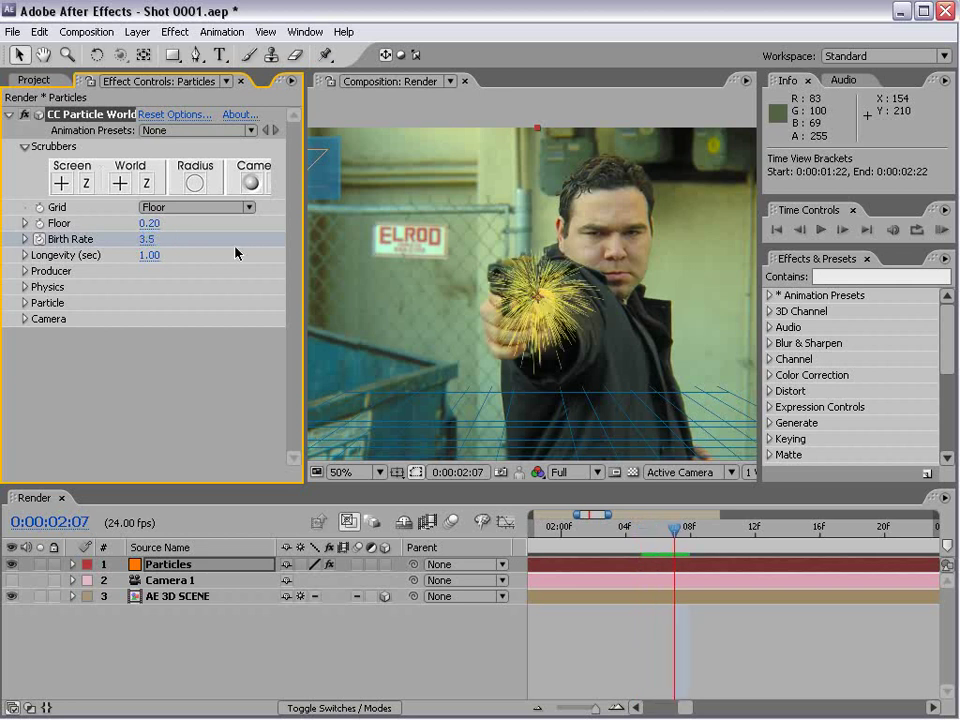
# - Key Birth Rate back to 0 at 2:07 and reveal the keyframes with U
pyautogui.click(146, 241)
pyautogui.press('Return')
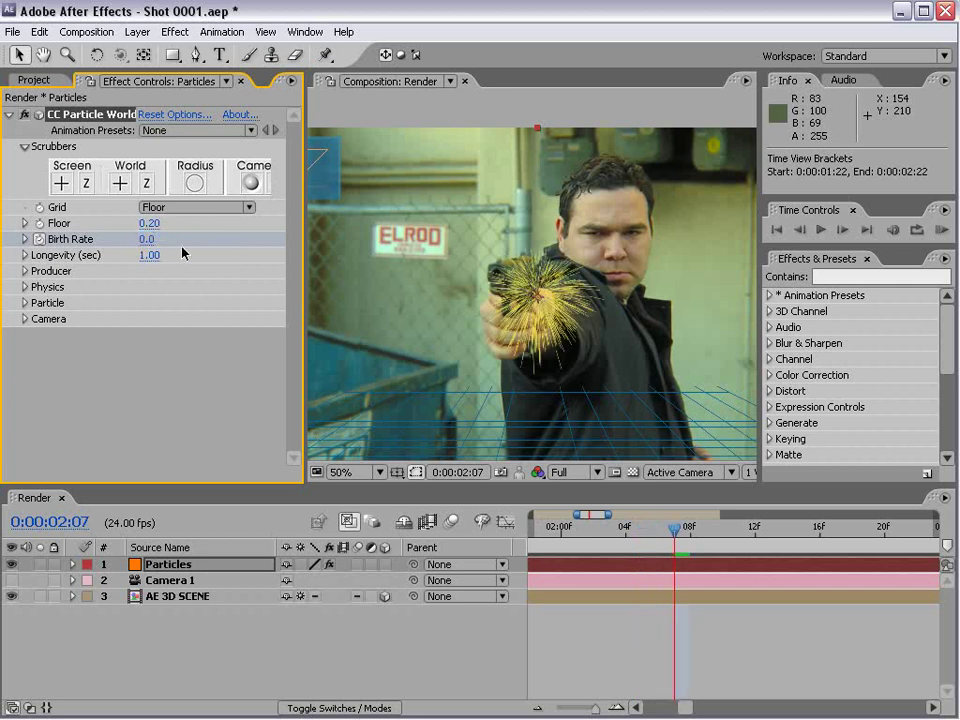
pyautogui.press('u')
pyautogui.press('h')
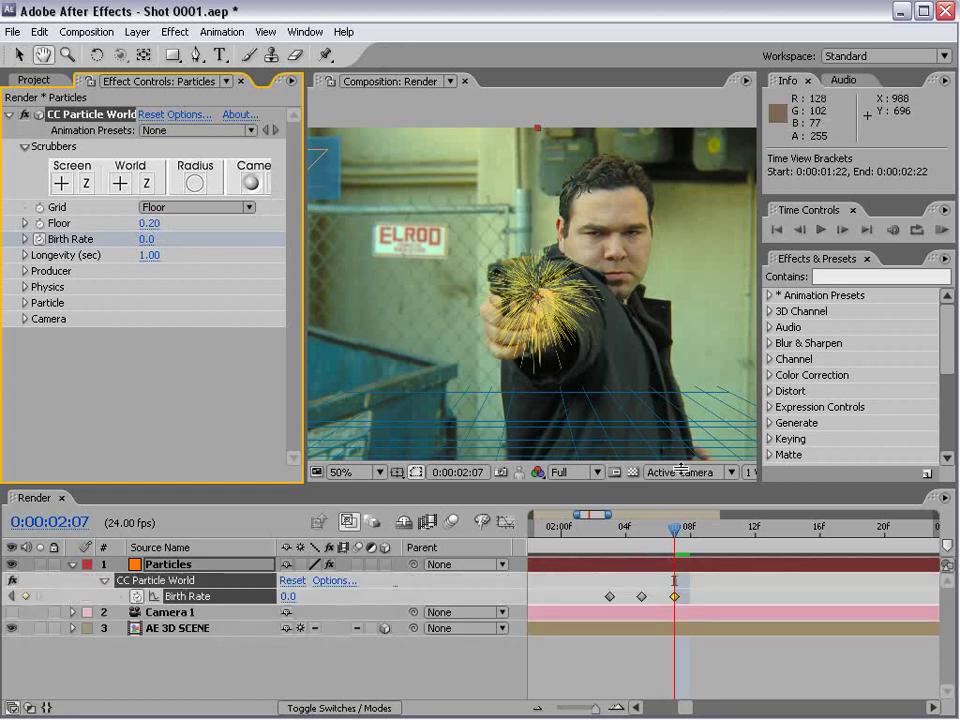
pyautogui.moveTo(696, 624); pyautogui.dragTo(717, 624)
pyautogui.press('v')
pyautogui.moveTo(696, 528); pyautogui.dragTo(776, 538)
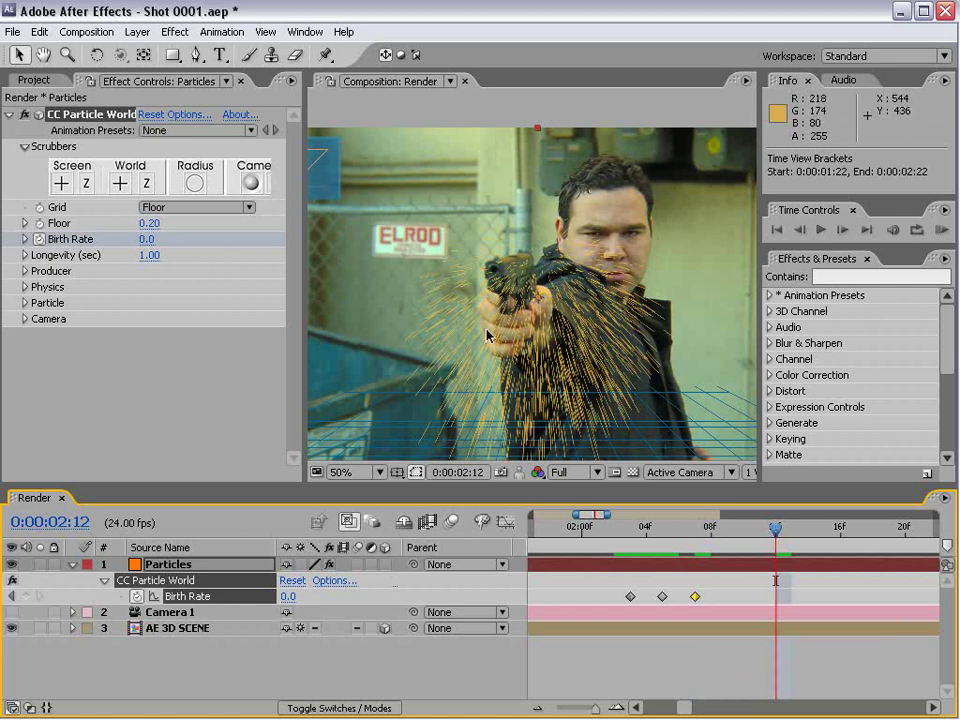
# - Change the Particle Type to Motion Polygon
pyautogui.click(262, 378)
pyautogui.click(24, 288)
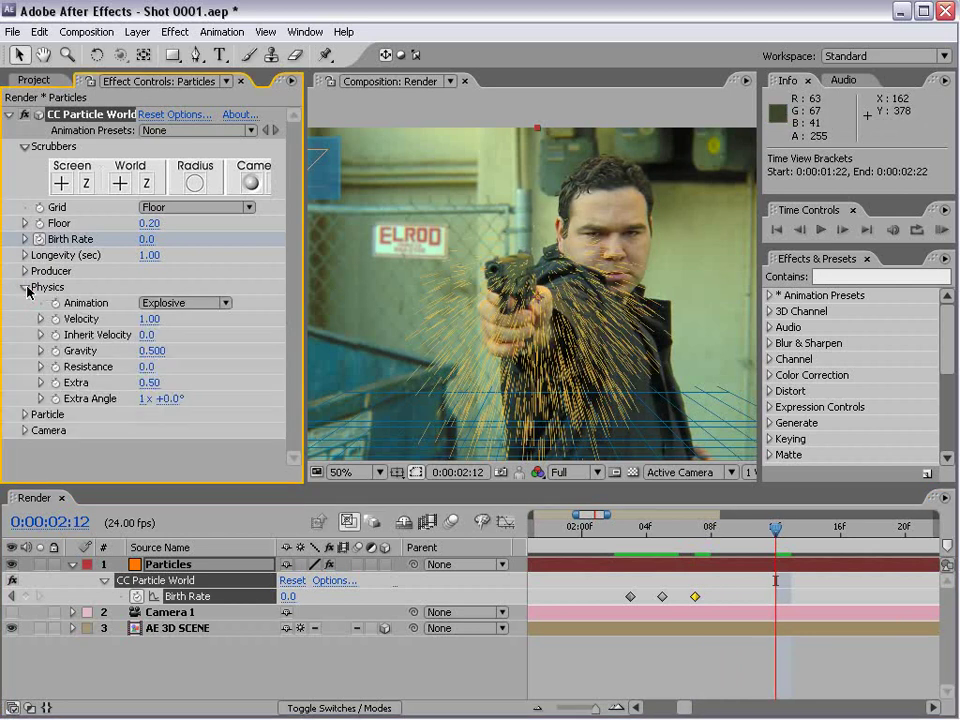
pyautogui.moveTo(155, 349)
pyautogui.mouseDown()
pyautogui.moveTo(168, 350)
pyautogui.moveTo(129, 359)
pyautogui.mouseUp()
pyautogui.click(24, 288)
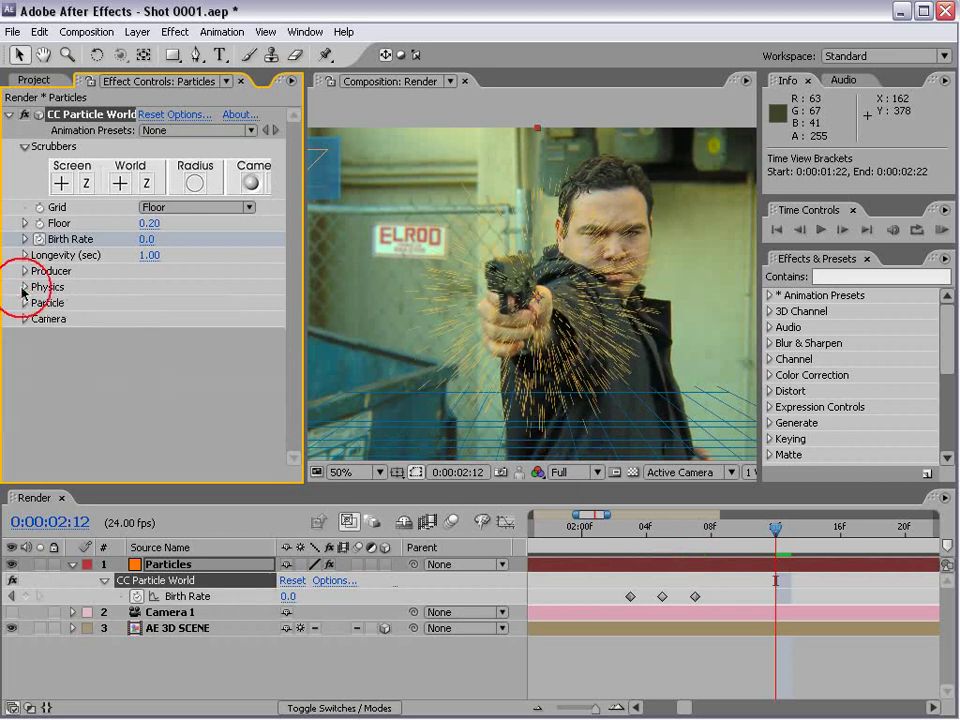
pyautogui.click(24, 303)
pyautogui.click(156, 287)
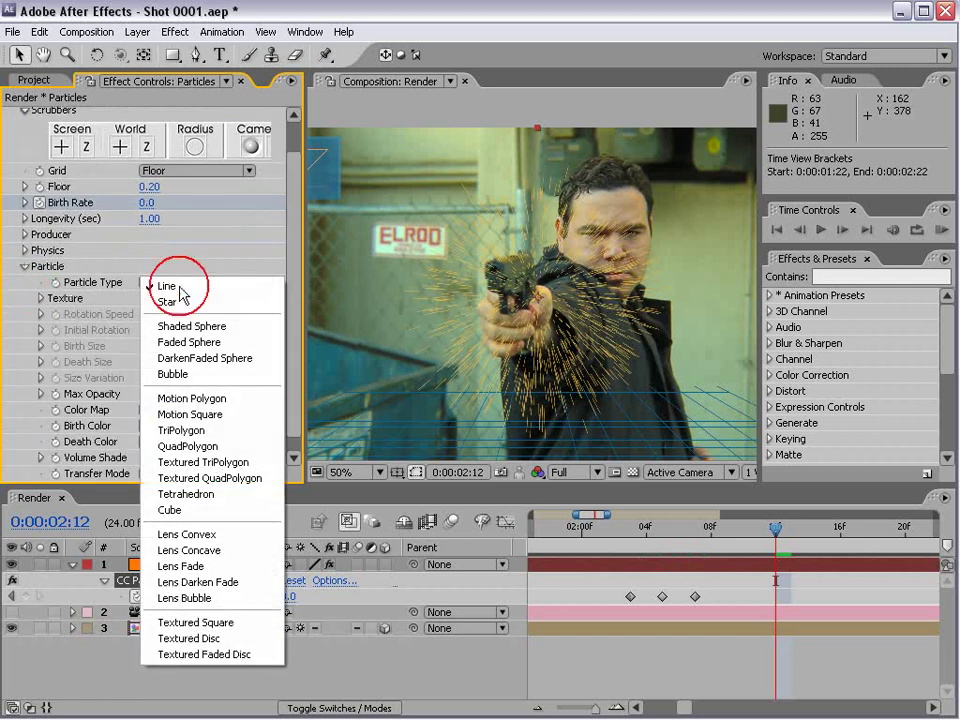
pyautogui.click(245, 404)
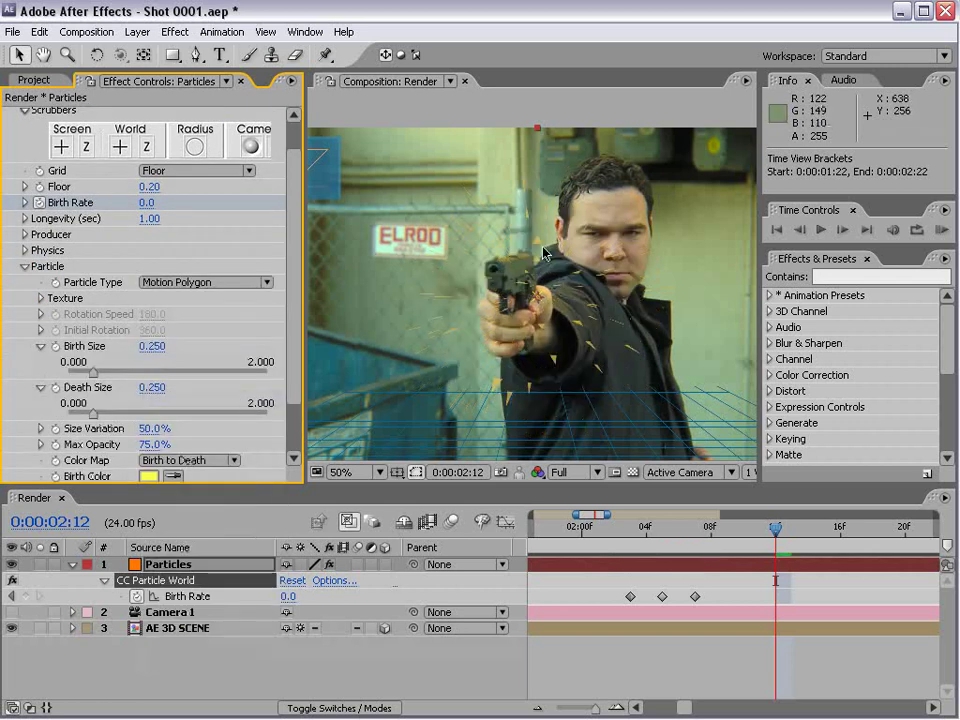
# - Raise the 2:05 Birth Rate keyframe to 10
pyautogui.moveTo(775, 528); pyautogui.dragTo(728, 530)
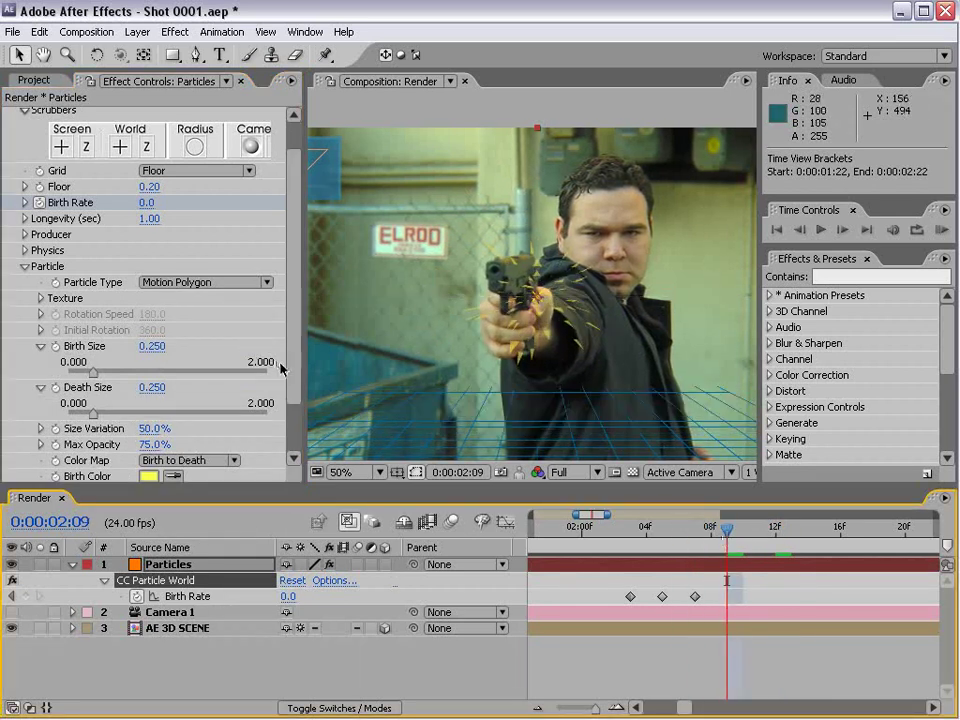
pyautogui.click(662, 528)
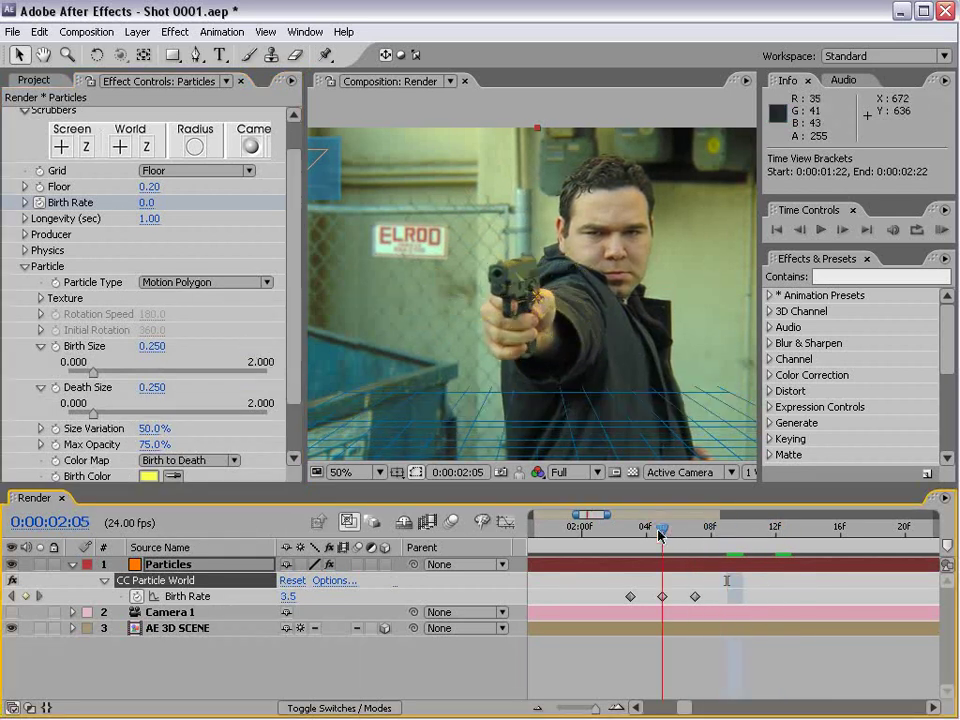
pyautogui.click(148, 202)
pyautogui.write('10')
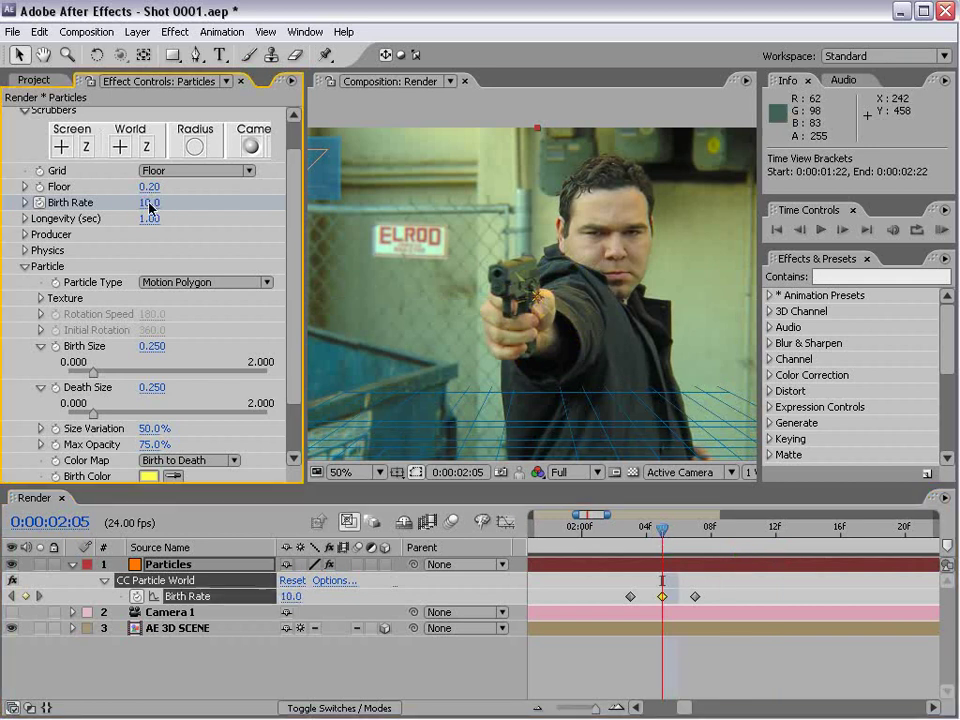
pyautogui.press('Return')
pyautogui.moveTo(679, 541); pyautogui.dragTo(730, 540)
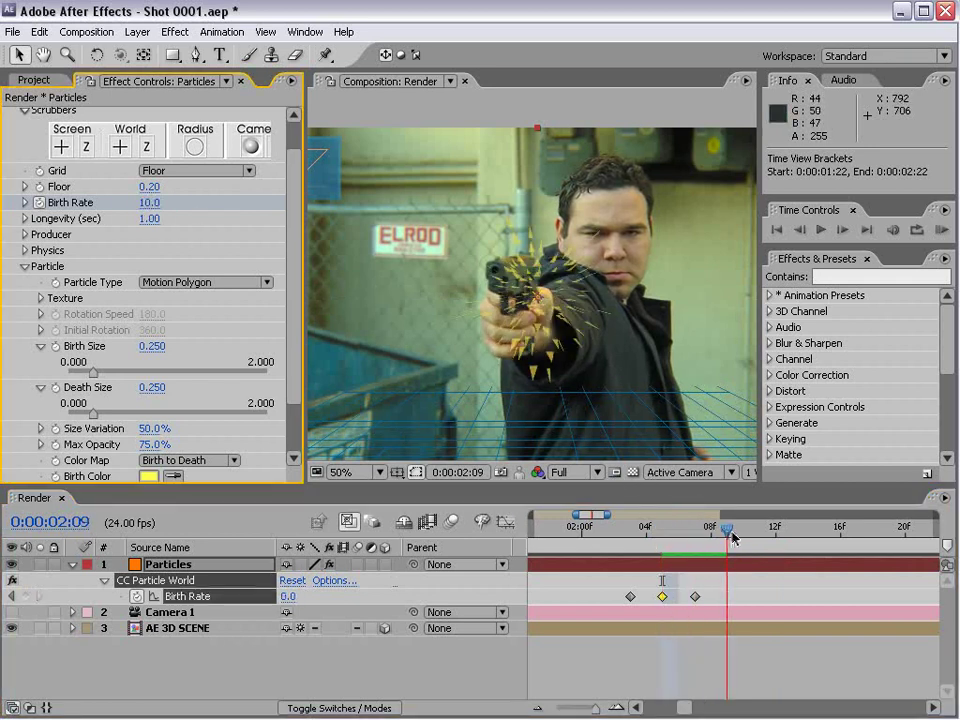
# - Lower Physics Velocity to 0.27 and preview the burst
pyautogui.click(26, 235)
pyautogui.click(26, 235)
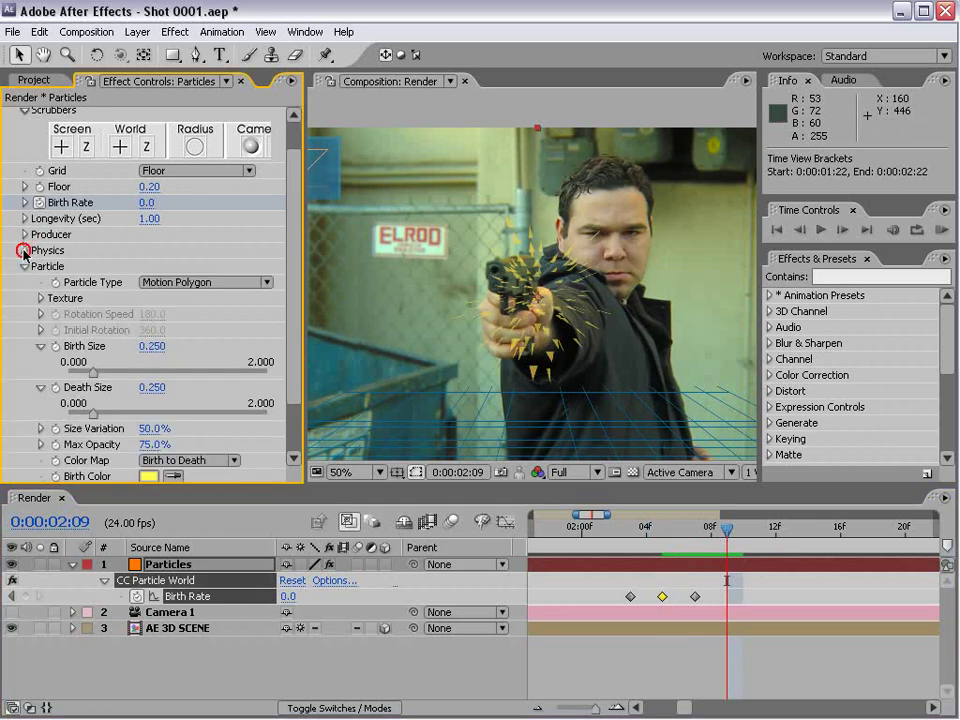
pyautogui.click(24, 251)
pyautogui.moveTo(150, 284)
pyautogui.mouseDown()
pyautogui.moveTo(190, 284)
pyautogui.moveTo(162, 284)
pyautogui.mouseUp()
pyautogui.moveTo(729, 526); pyautogui.dragTo(775, 565)
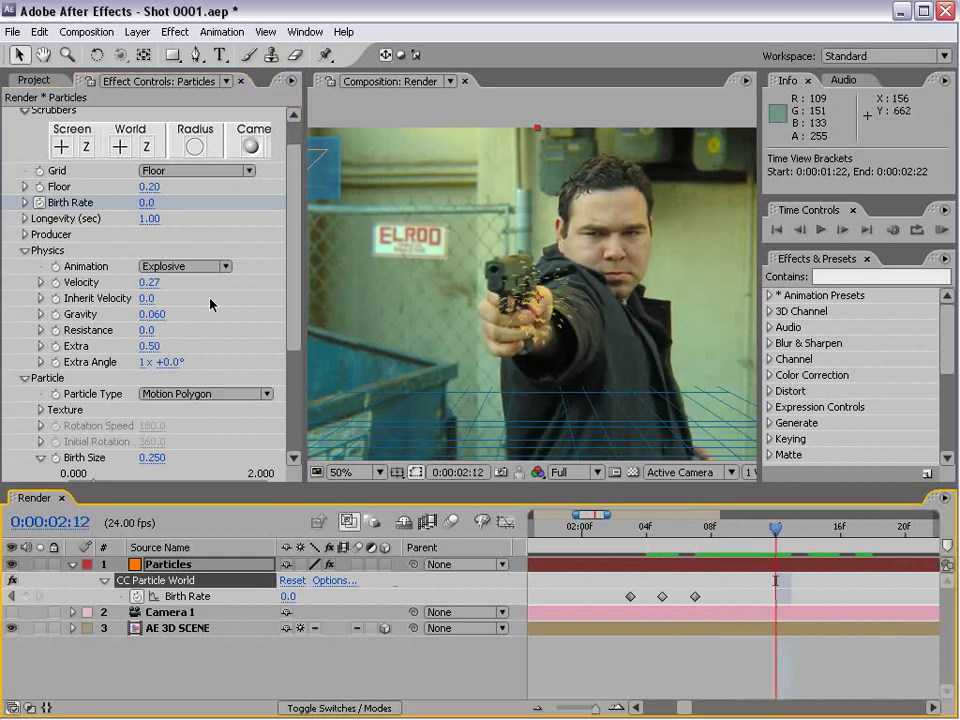
# - Shrink the particle Birth Size to about 0.132 and preview the sparks
pyautogui.scroll(-5, 203, 368)
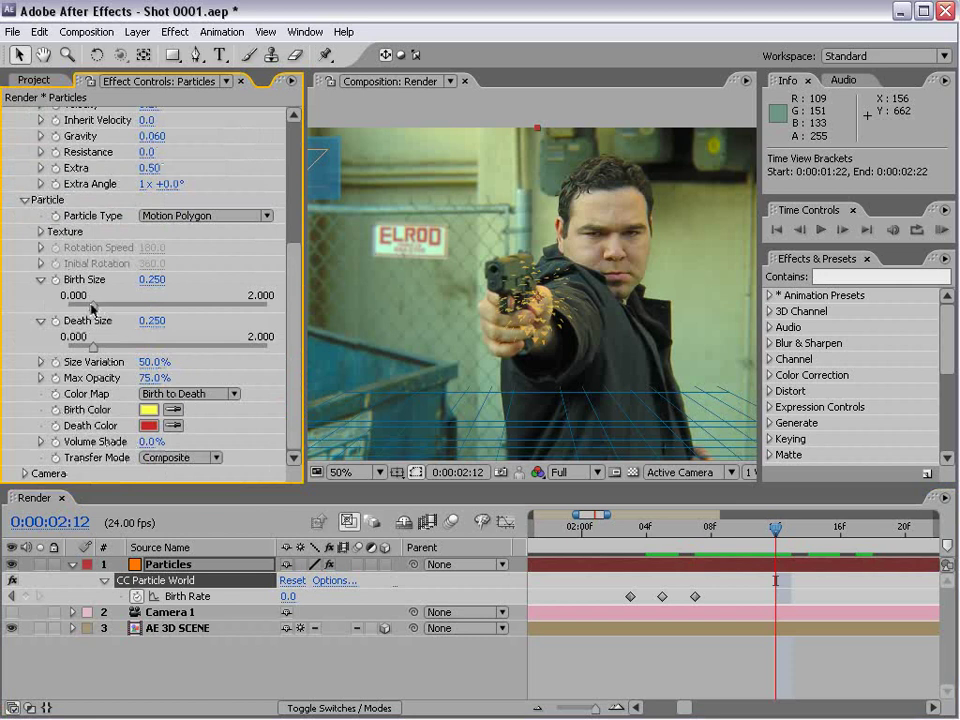
pyautogui.moveTo(90, 306); pyautogui.dragTo(79, 310)
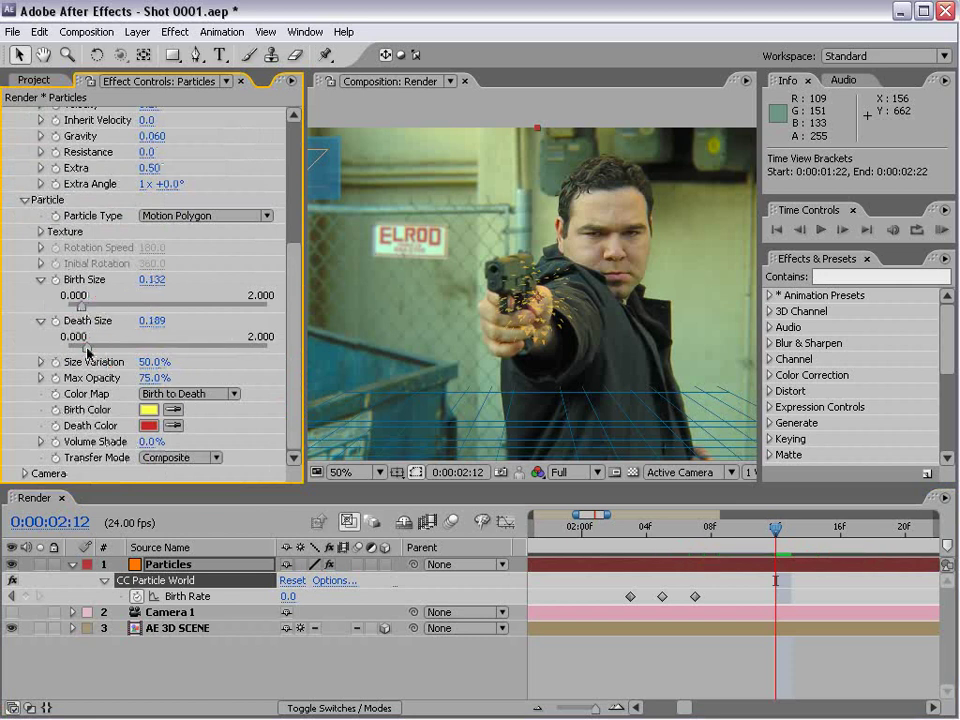
pyautogui.click(672, 531)
pyautogui.moveTo(672, 531)
pyautogui.mouseDown()
pyautogui.moveTo(831, 538)
pyautogui.moveTo(632, 538)
pyautogui.moveTo(750, 549)
pyautogui.moveTo(666, 555)
pyautogui.mouseUp()
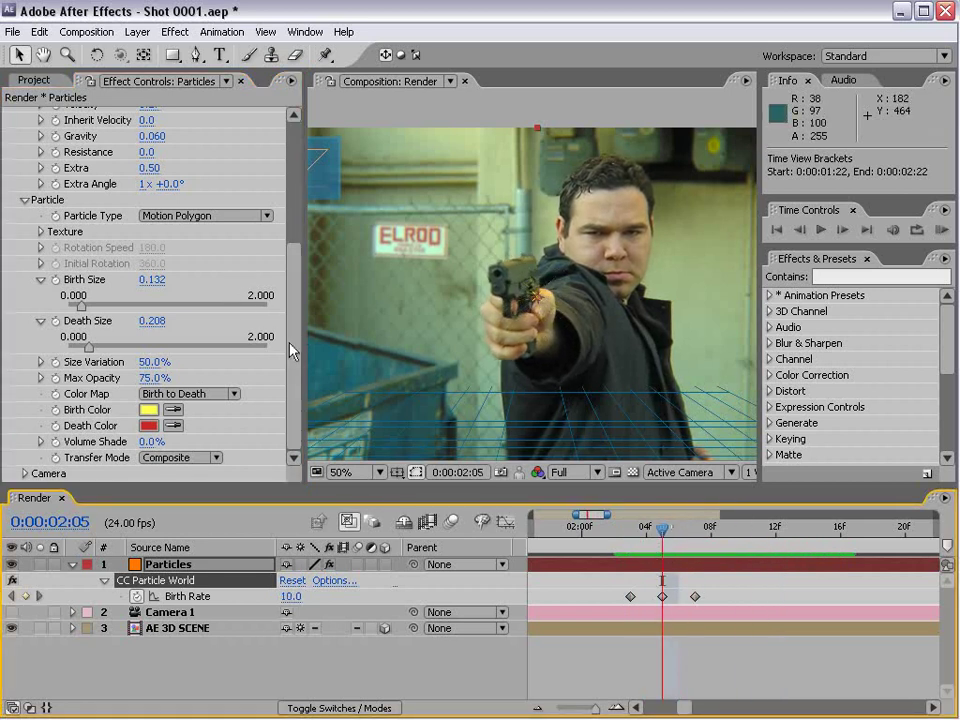
# - Set the peak Birth Rate keyframe to 14
pyautogui.scroll(5, 238, 207)
pyautogui.click(152, 240)
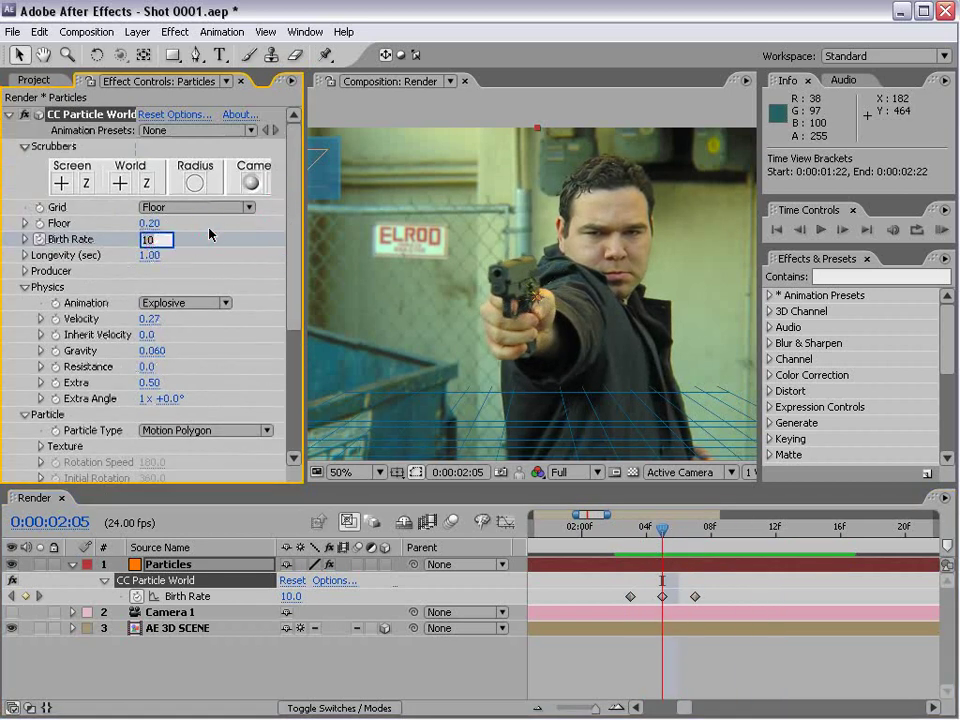
pyautogui.write('14')
pyautogui.press('Return')
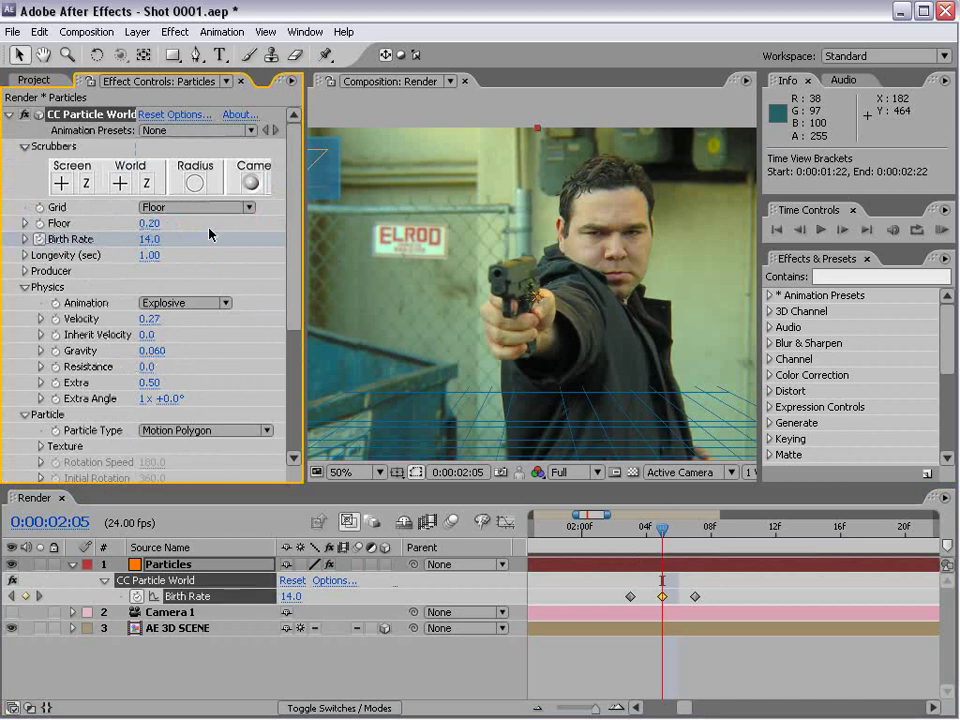
pyautogui.moveTo(662, 529); pyautogui.dragTo(789, 540)
# - Set the particle Grid to Off and reframe the view on the gun at 50%
pyautogui.click(649, 649)
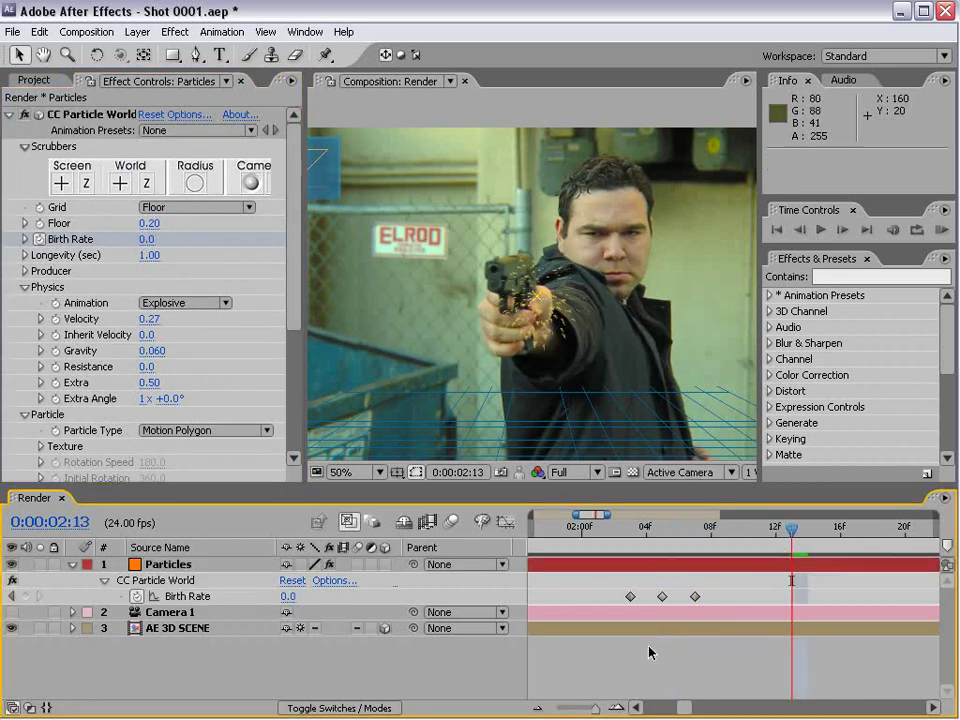
pyautogui.click(142, 210)
pyautogui.click(165, 144)
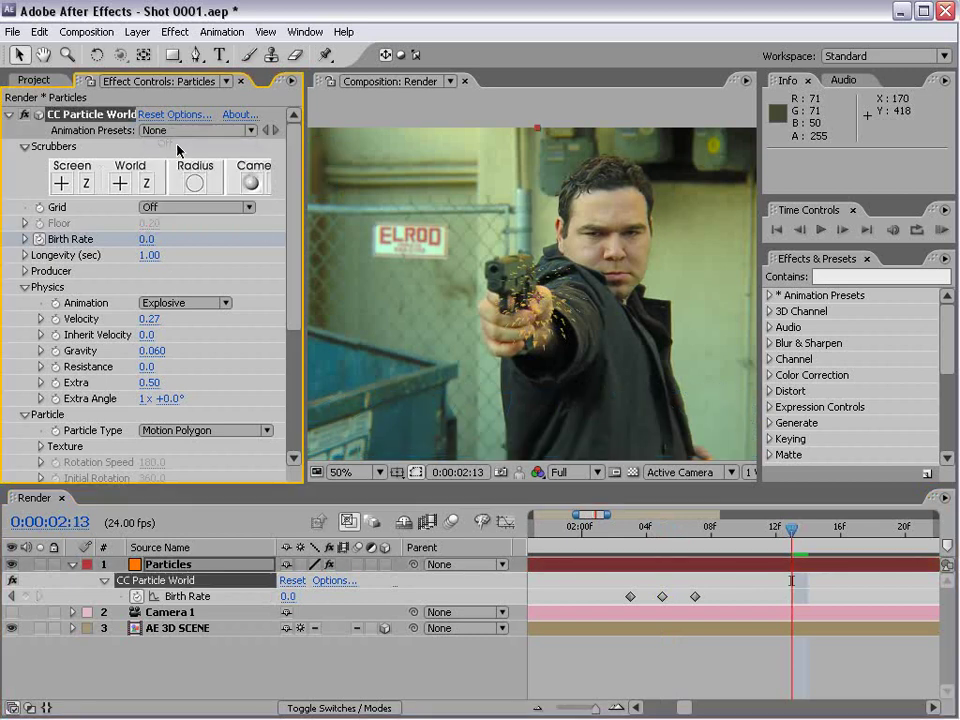
pyautogui.press(',')
pyautogui.press('.')
pyautogui.press('h')
pyautogui.moveTo(563, 343); pyautogui.dragTo(590, 353)
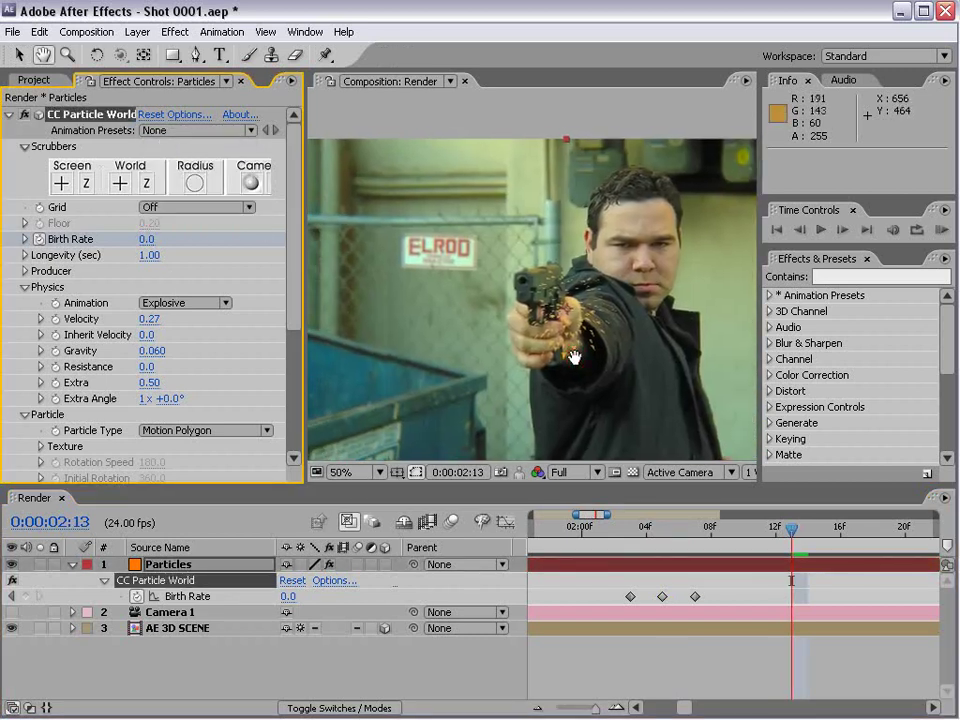
pyautogui.press('v')
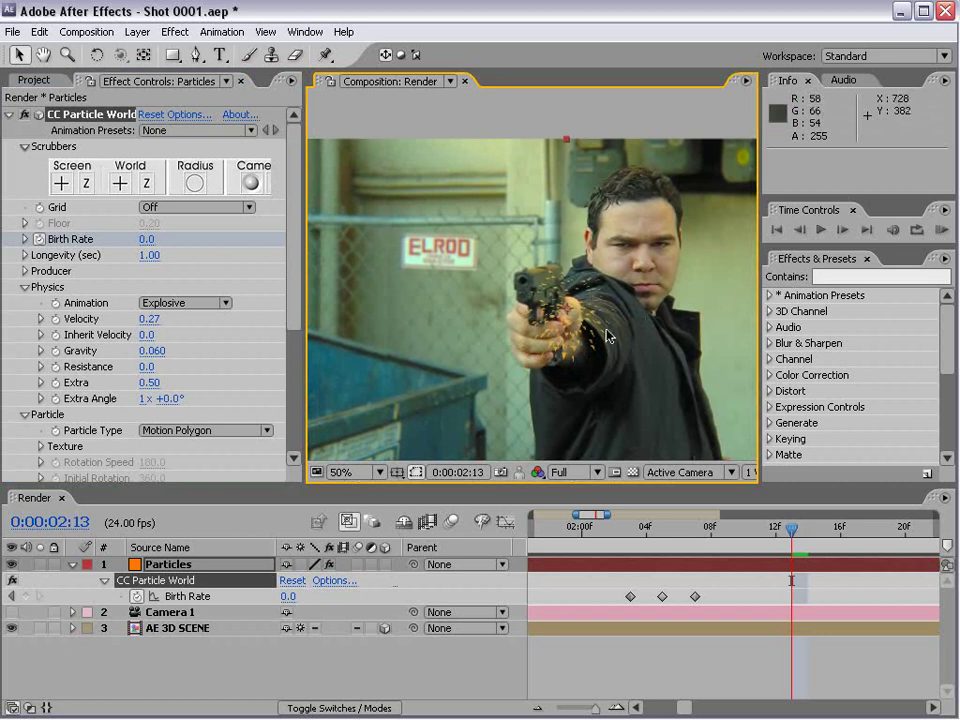
# - Add Fast Blur to the Particles layer with Blurriness 4.0
pyautogui.click(175, 32)
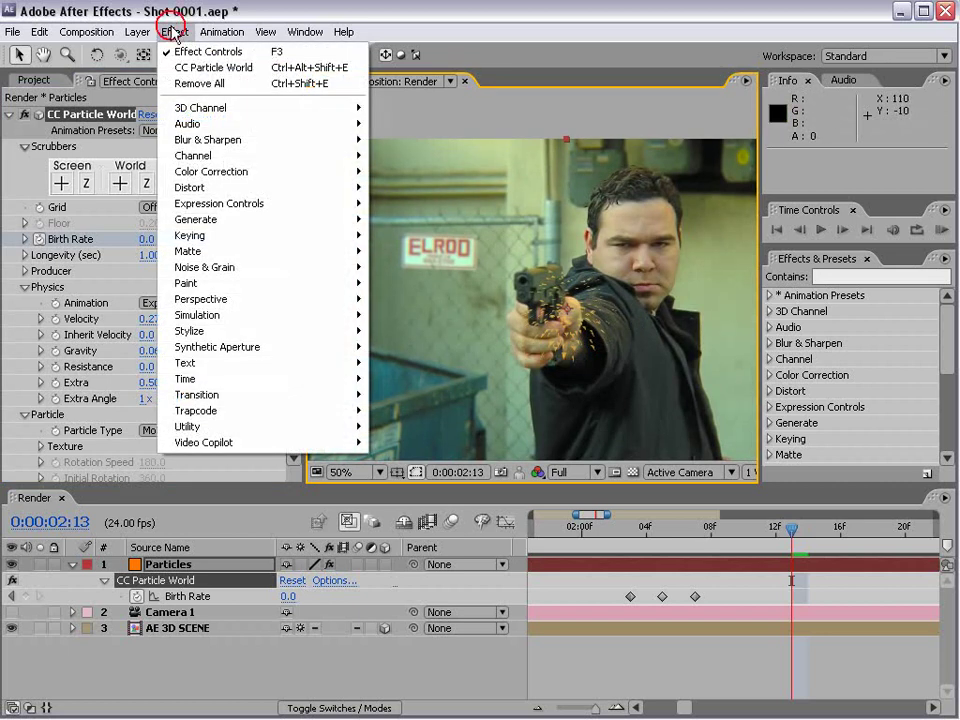
pyautogui.moveTo(226, 147)
pyautogui.click(440, 251)
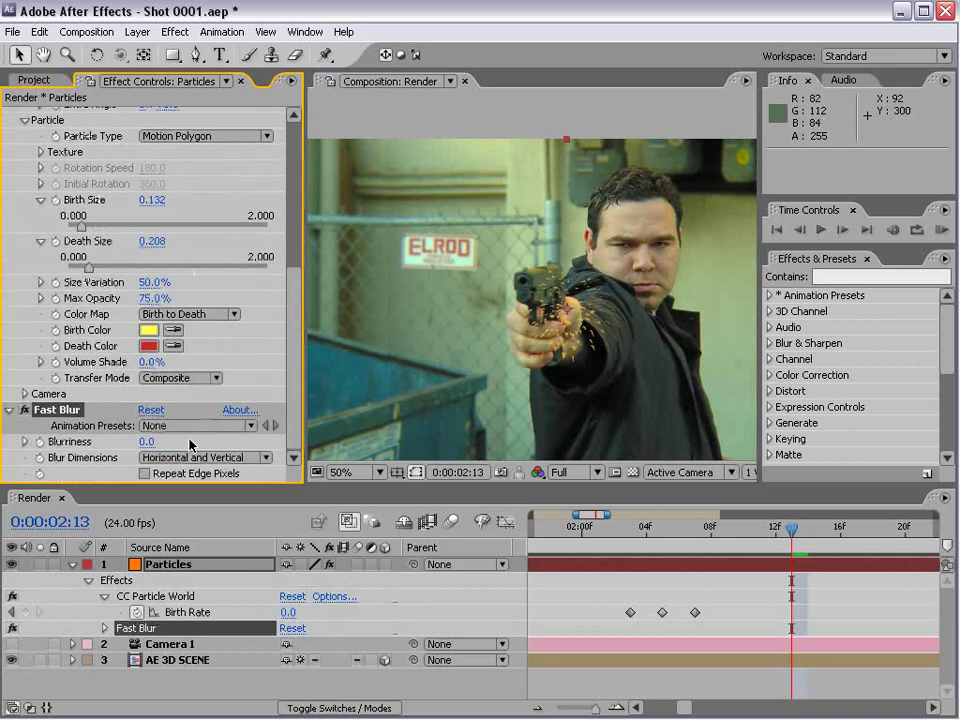
pyautogui.moveTo(148, 441); pyautogui.dragTo(157, 439)
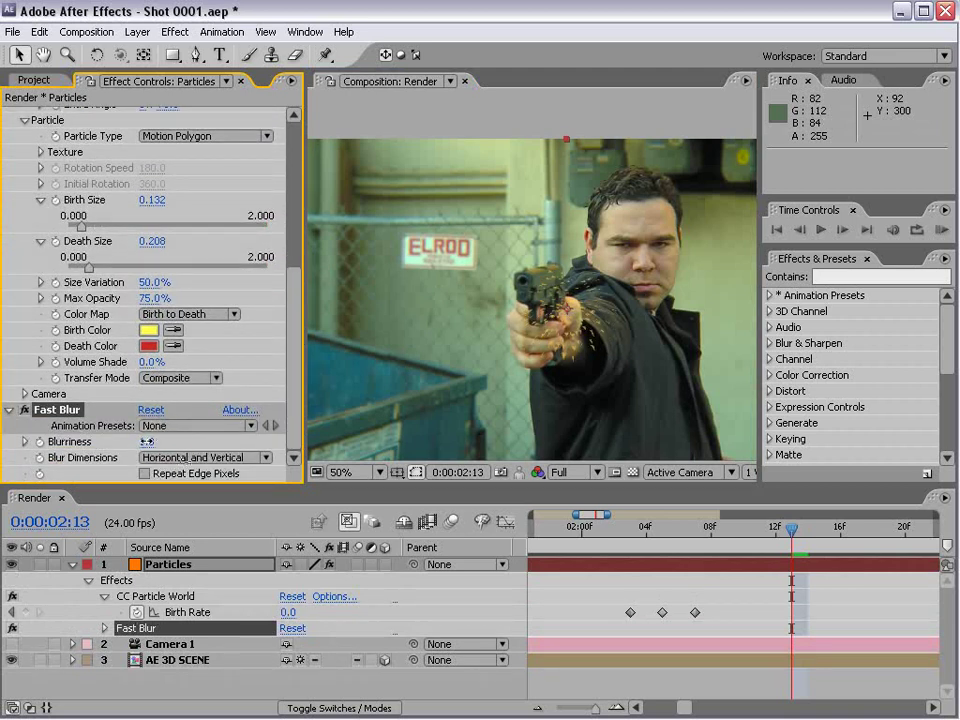
pyautogui.scroll(2, 537, 300)
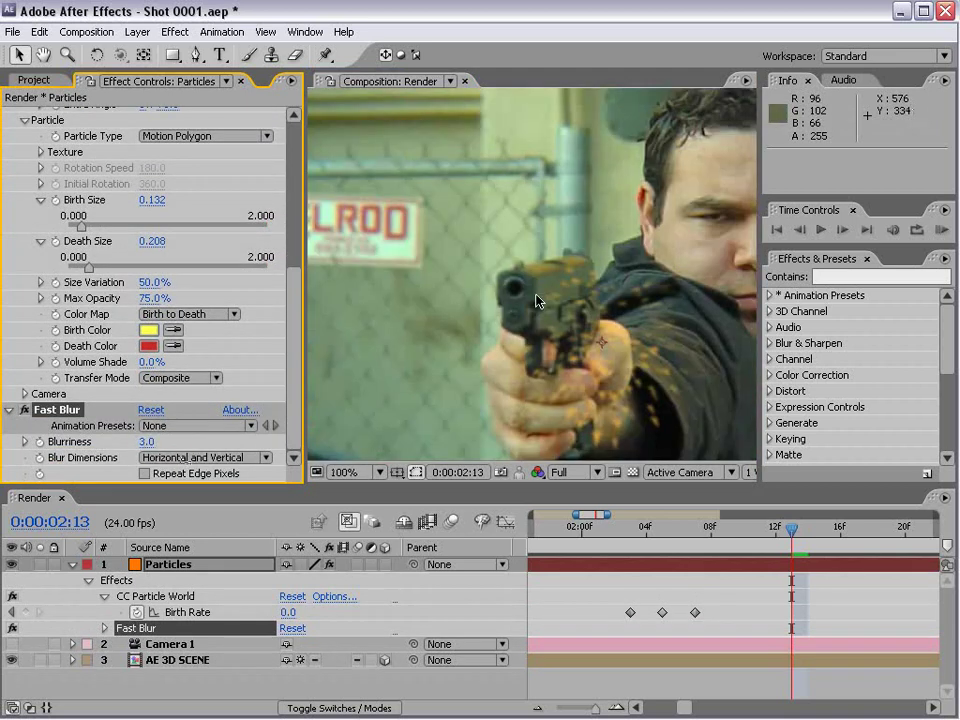
pyautogui.click(160, 443)
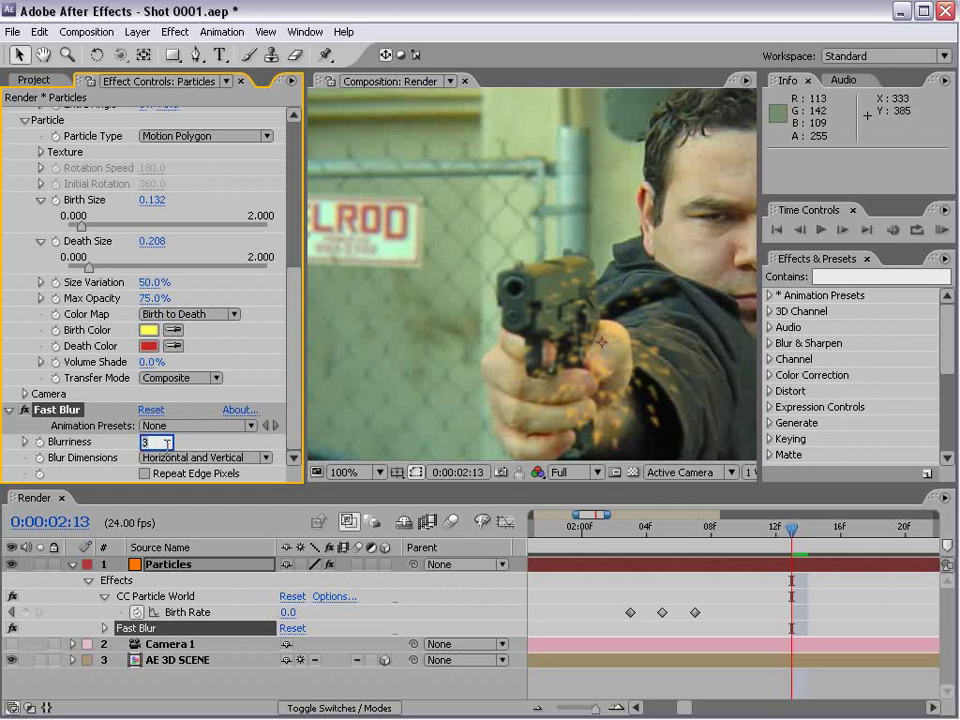
pyautogui.press('Return')
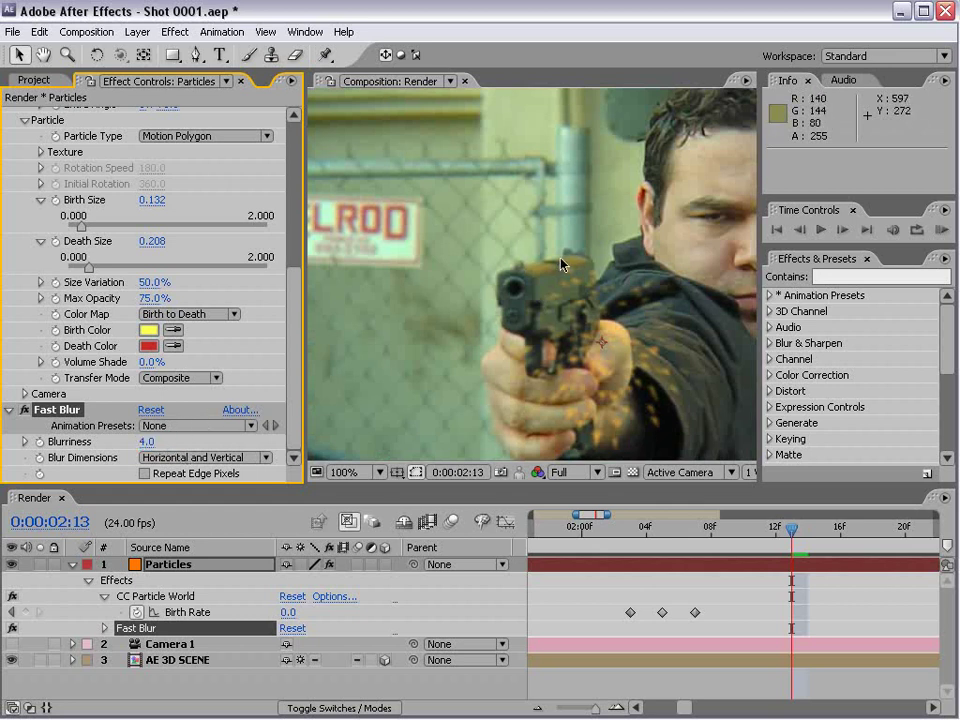
pyautogui.scroll(-2, 565, 222)
# - Add CC Vector Blur at Amount 10 and solo the Particles layer at 100%
pyautogui.click(175, 33)
pyautogui.moveTo(223, 139)
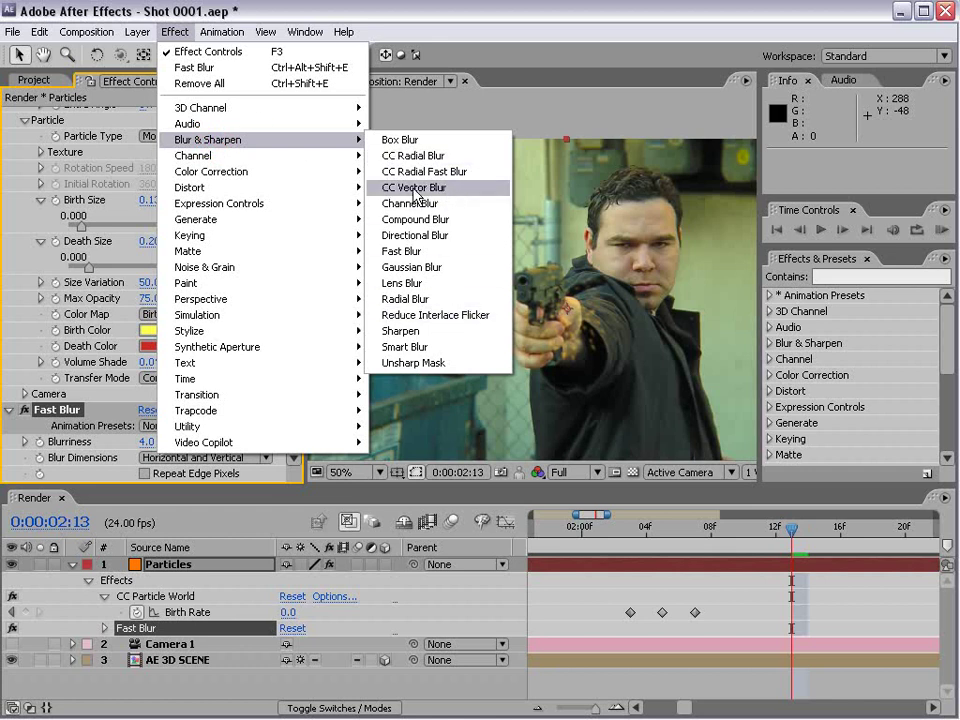
pyautogui.click(447, 188)
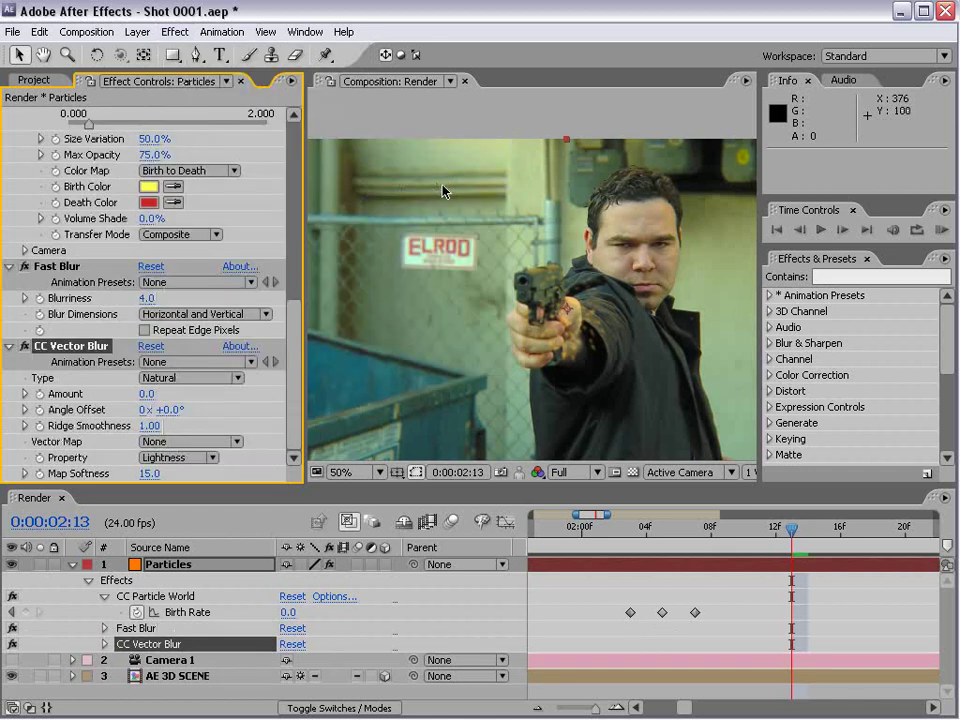
pyautogui.press('/')
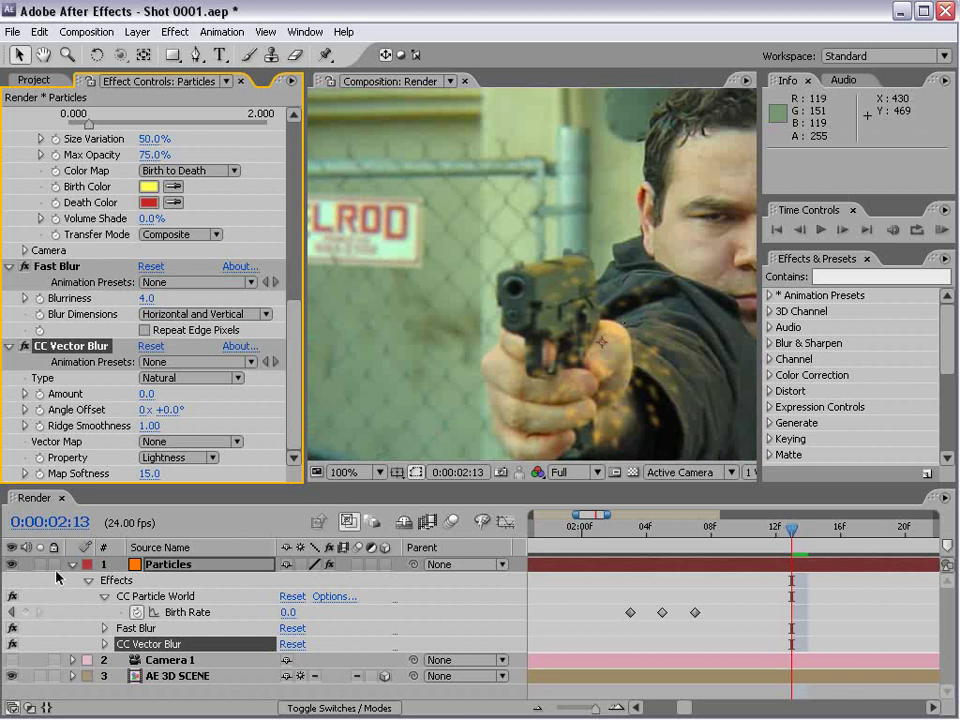
pyautogui.click(40, 565)
pyautogui.click(540, 354)
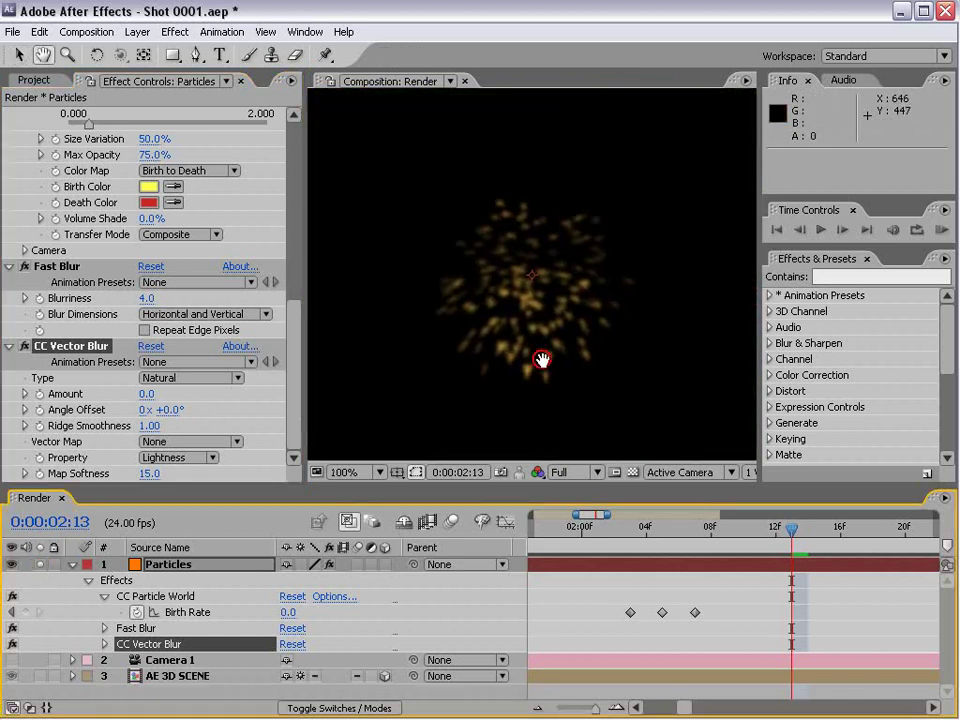
pyautogui.moveTo(147, 394); pyautogui.dragTo(155, 393)
# - Enlarge the particles to Birth Size 0.302 and Death Size 0.398
pyautogui.moveTo(293, 341); pyautogui.dragTo(295, 317)
pyautogui.moveTo(153, 209); pyautogui.dragTo(168, 209)
pyautogui.moveTo(150, 167); pyautogui.dragTo(202, 190)
pyautogui.scroll(-2, 587, 326)
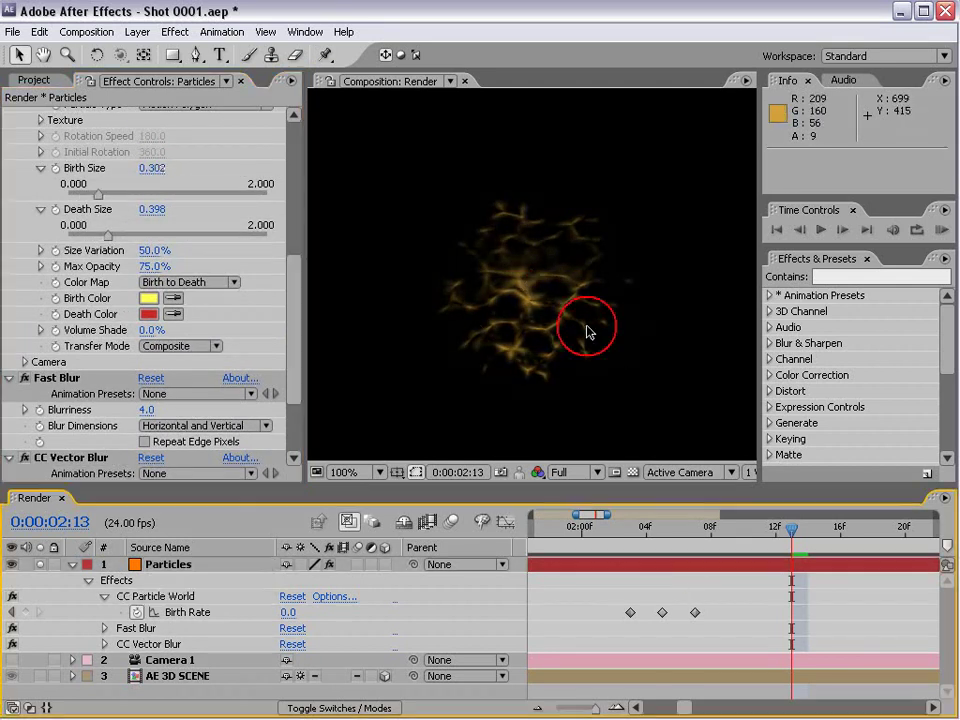
pyautogui.scroll(2, 589, 336)
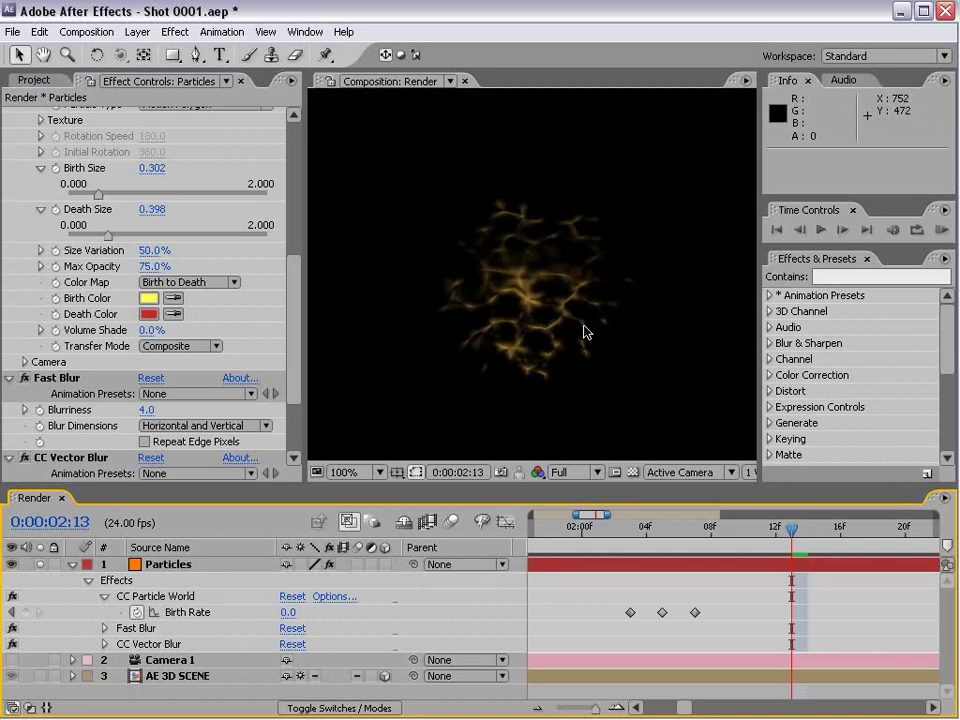
pyautogui.scroll(7, 279, 242)
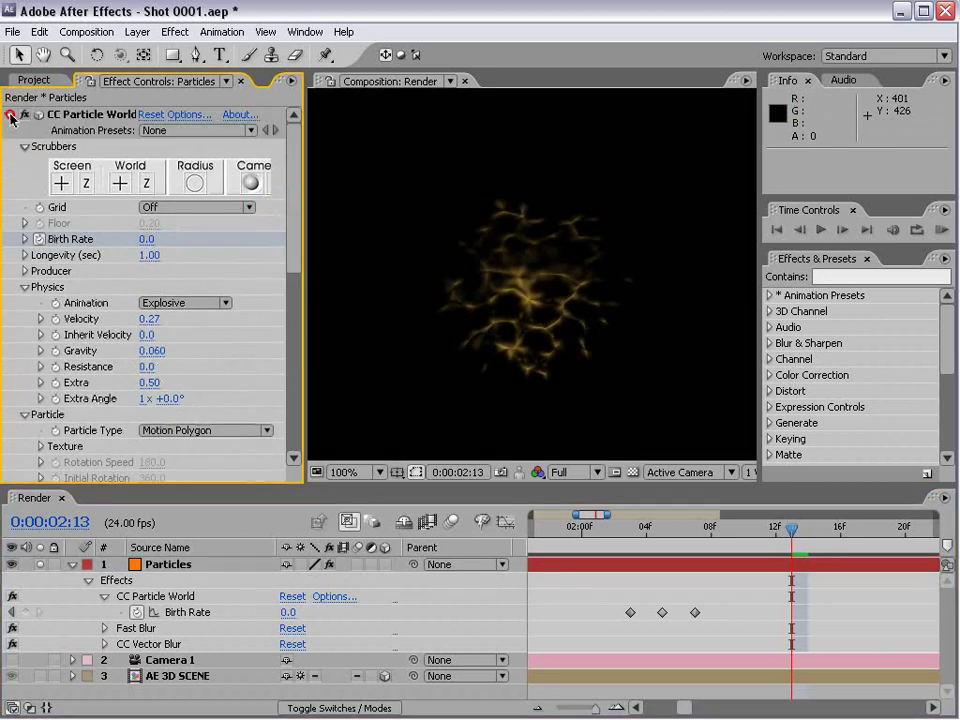
pyautogui.click(11, 115)
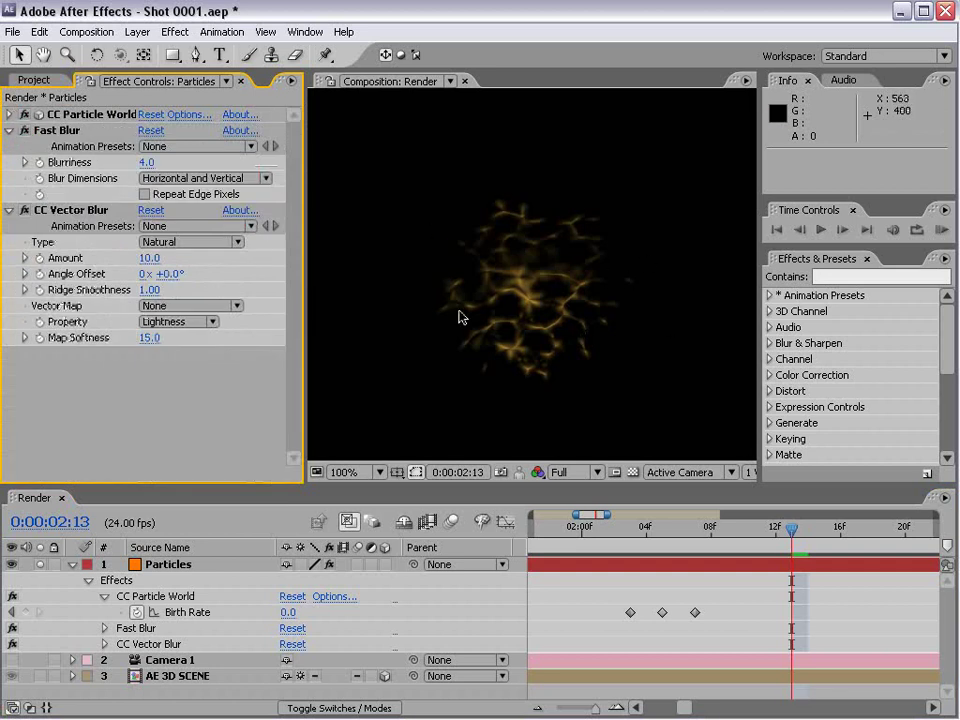
# - Add CC Radial Fast Blur to Particles, centred at 642, 377 with Amount 57
pyautogui.click(177, 33)
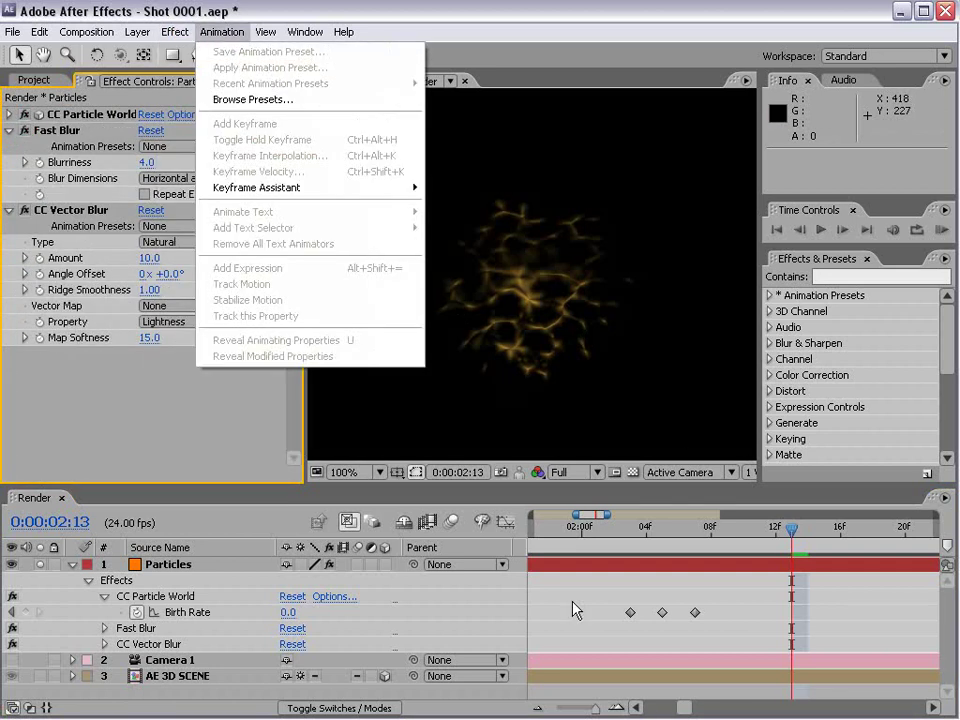
pyautogui.click(583, 566)
pyautogui.click(184, 40)
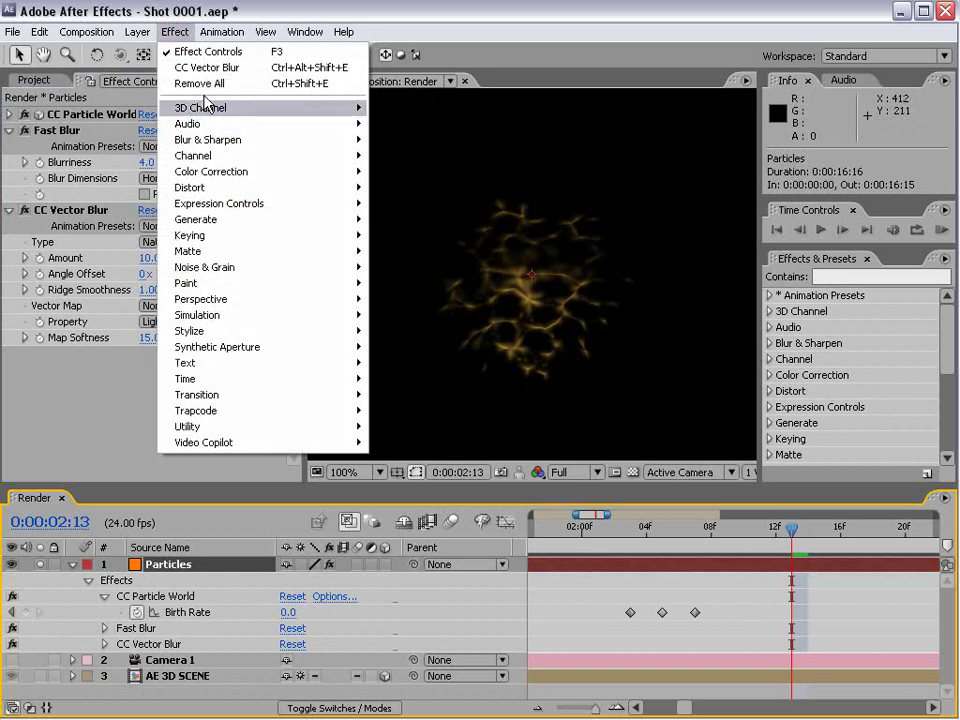
pyautogui.moveTo(275, 142)
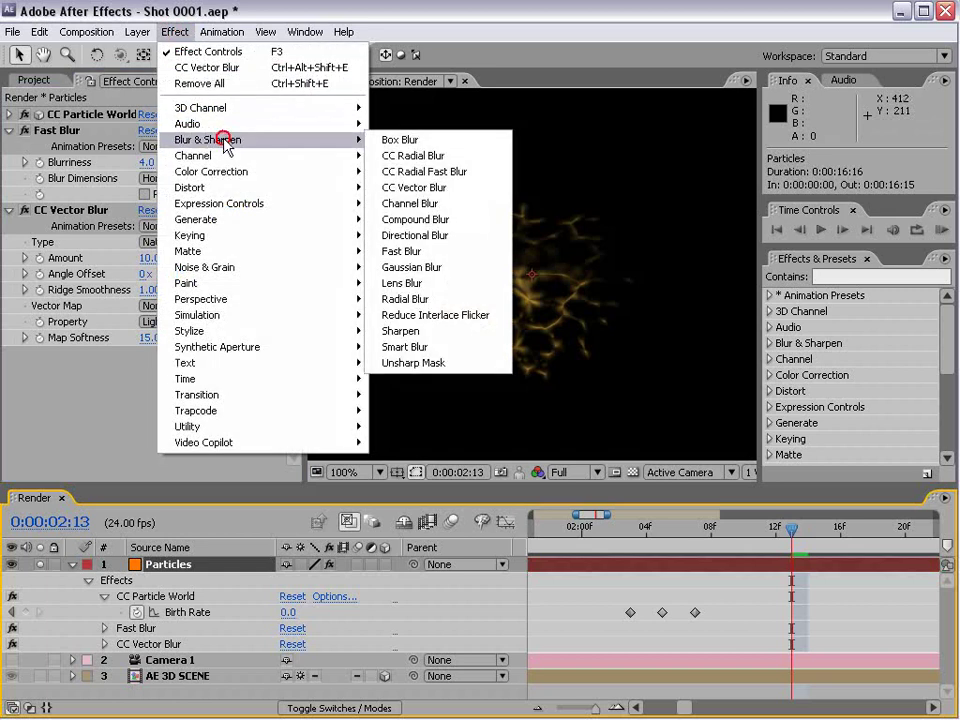
pyautogui.click(440, 172)
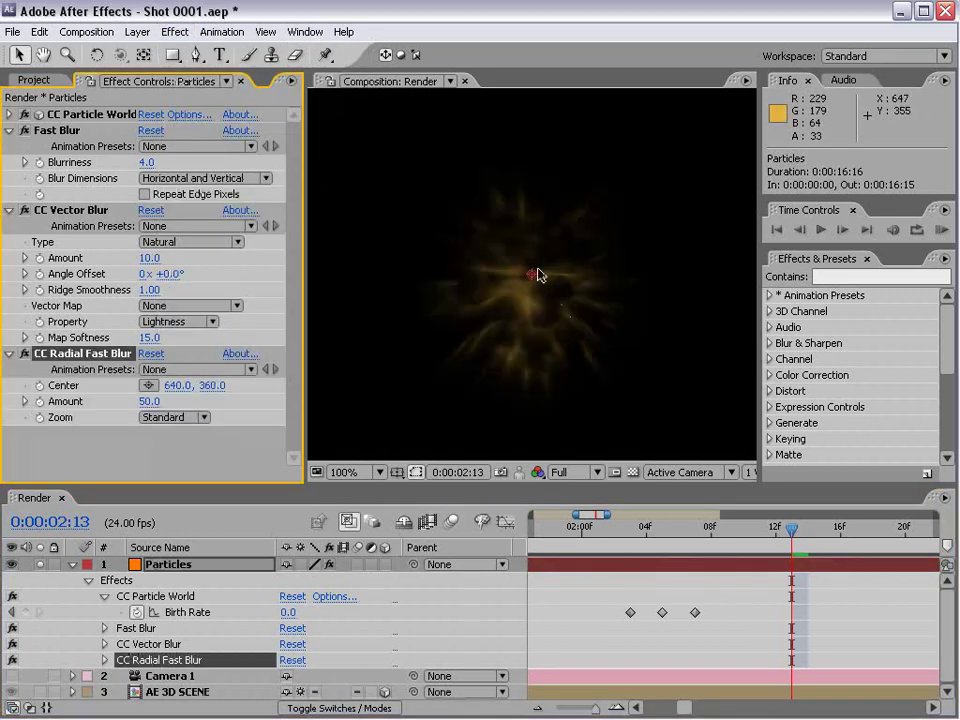
pyautogui.moveTo(536, 275)
pyautogui.mouseDown()
pyautogui.moveTo(534, 311)
pyautogui.moveTo(555, 381)
pyautogui.moveTo(448, 302)
pyautogui.moveTo(541, 320)
pyautogui.moveTo(528, 289)
pyautogui.moveTo(544, 285)
pyautogui.moveTo(534, 290)
pyautogui.mouseUp()
pyautogui.moveTo(148, 401); pyautogui.dragTo(156, 405)
# - Add a Turbulent Displace effect to the Particles layer
pyautogui.hotkey('ctrl', 'z')
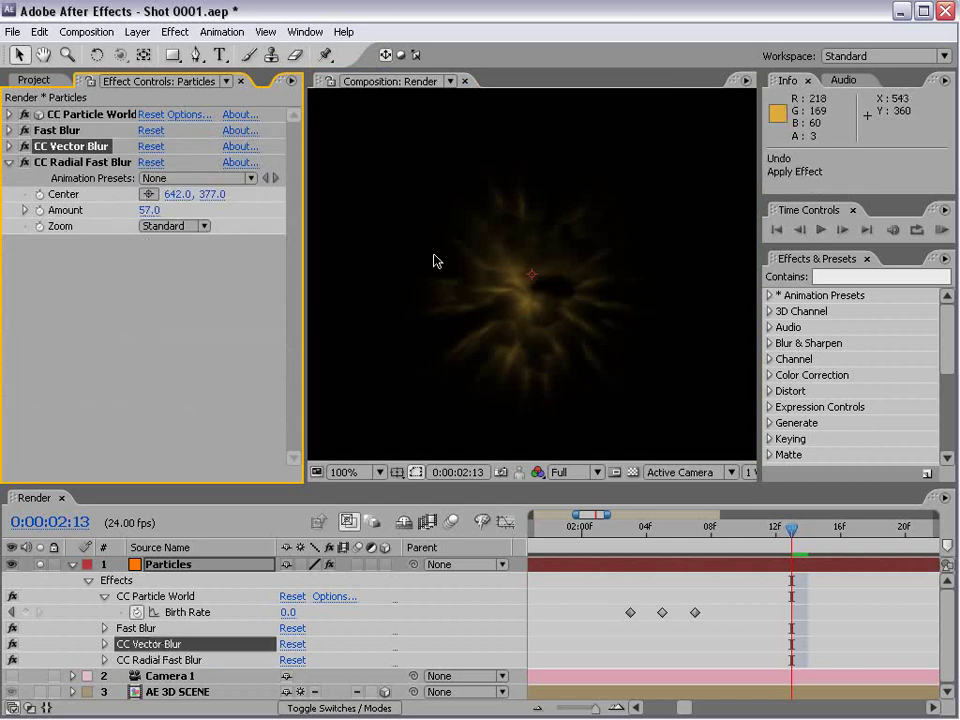
pyautogui.click(175, 32)
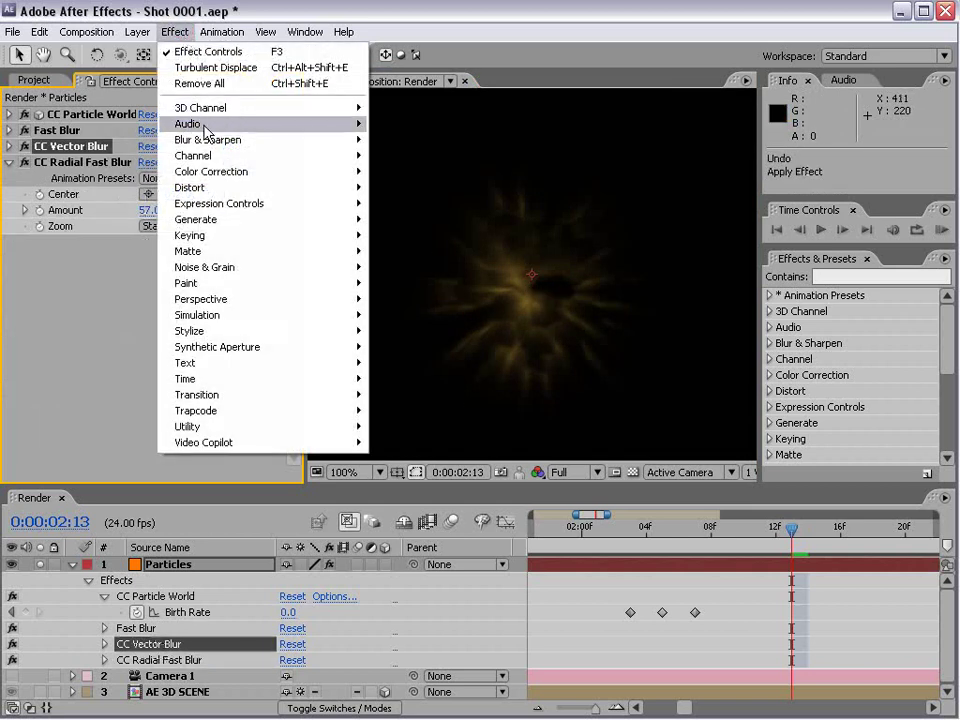
pyautogui.moveTo(204, 188)
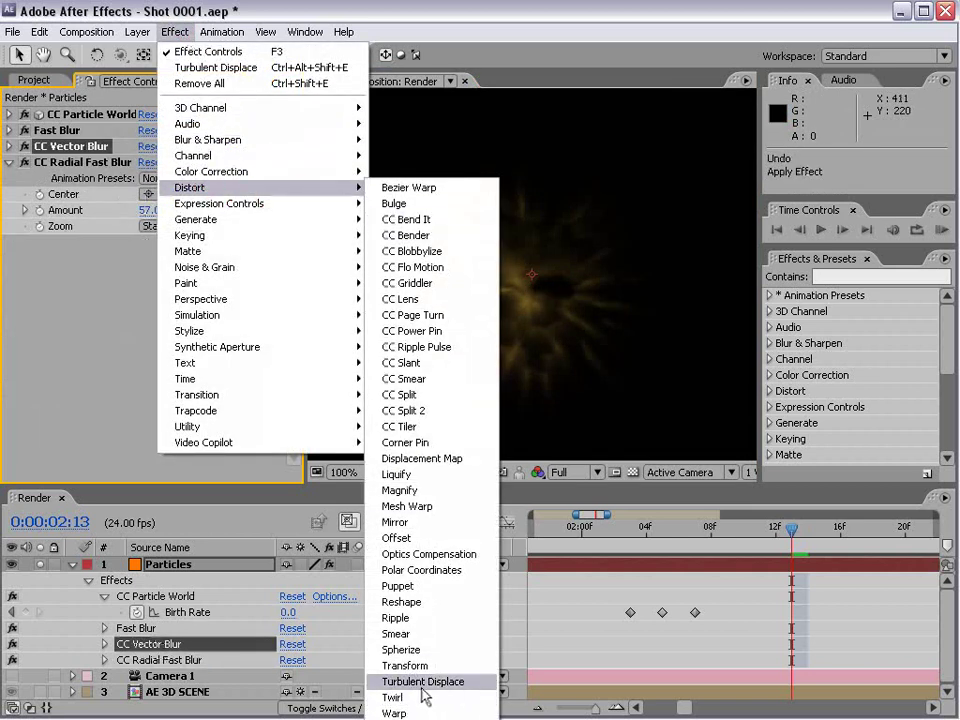
pyautogui.click(470, 682)
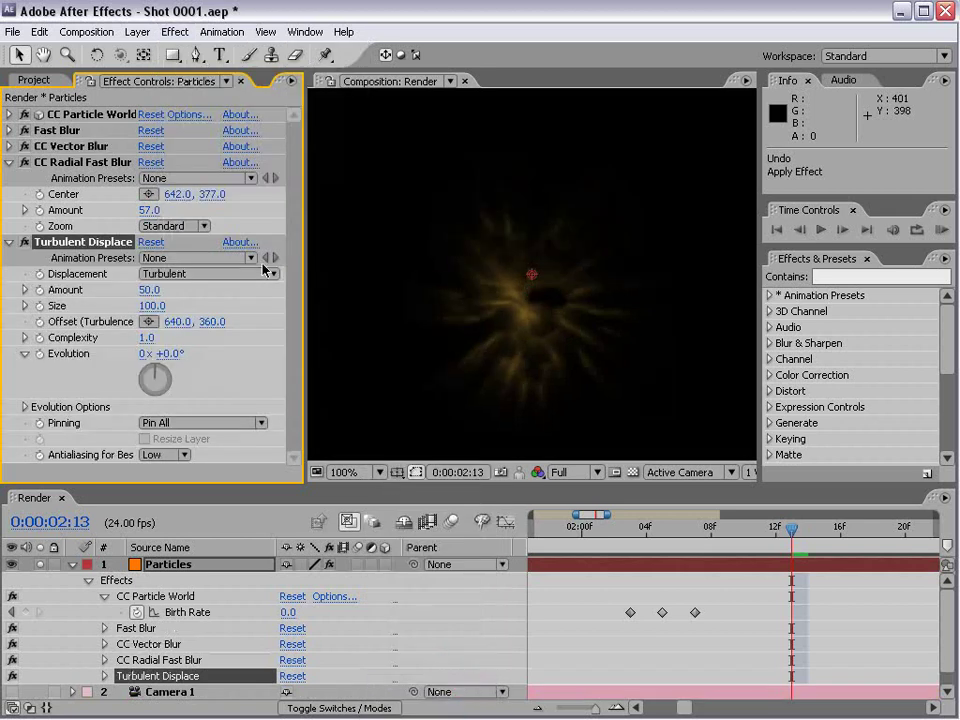
pyautogui.moveTo(170, 356); pyautogui.dragTo(426, 358)
pyautogui.hotkey('ctrl', 'z')
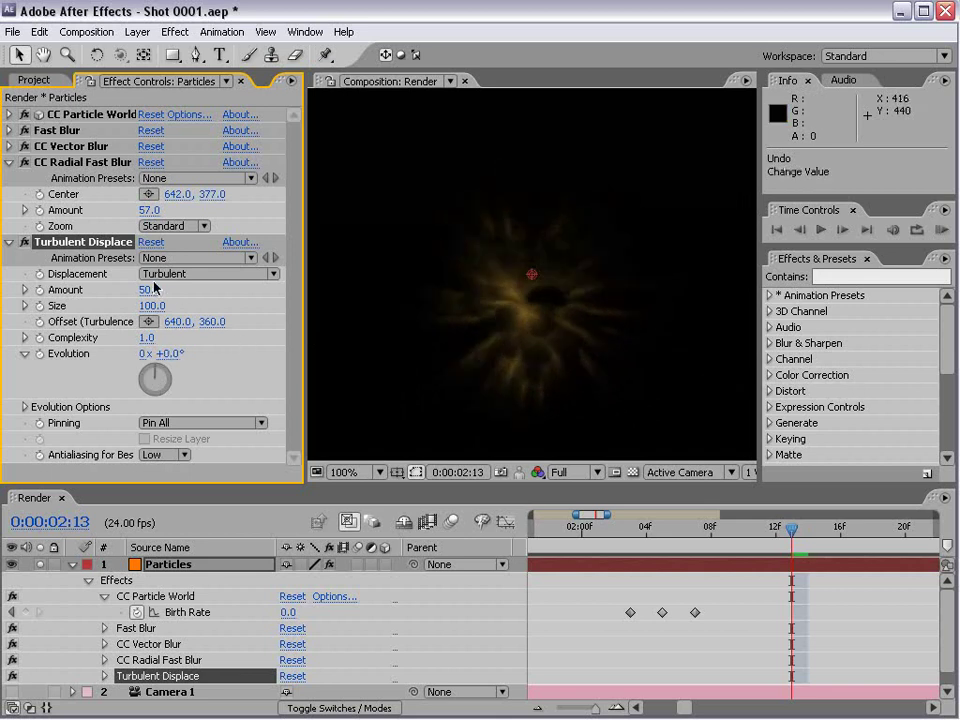
# - Set Turbulent Displace Size to 2.0 and Amount to 111.0
pyautogui.moveTo(154, 305); pyautogui.dragTo(132, 309)
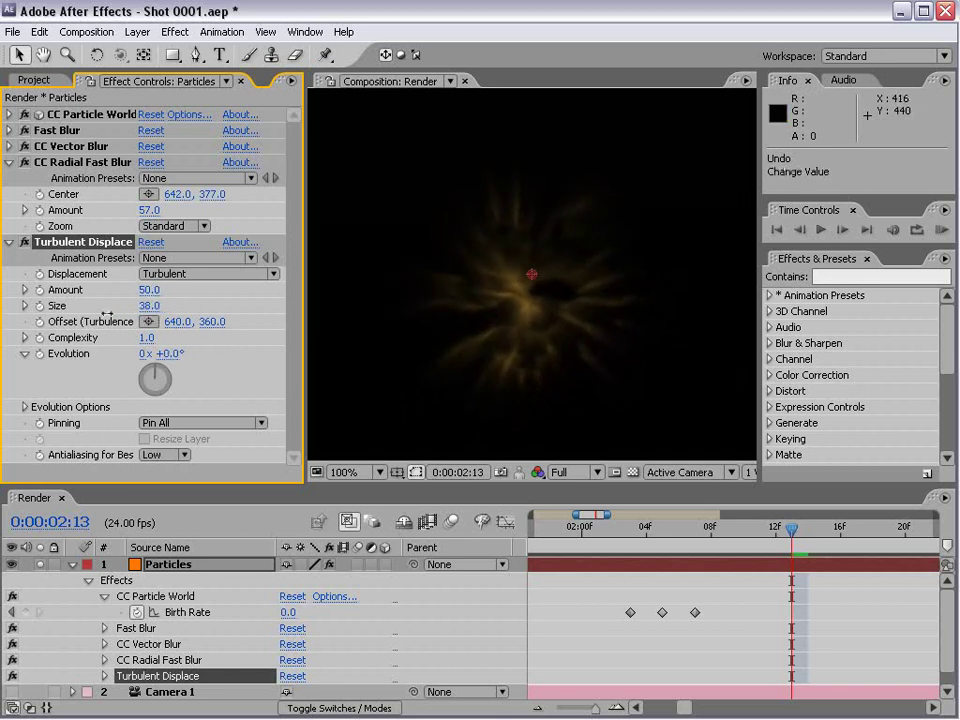
pyautogui.moveTo(105, 314); pyautogui.dragTo(75, 321)
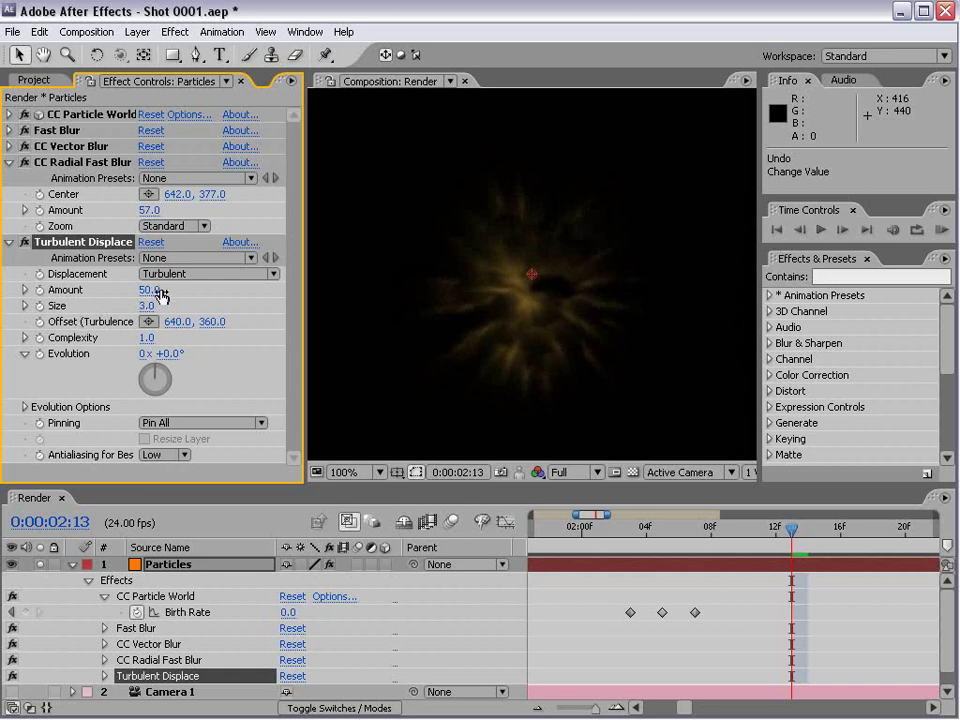
pyautogui.moveTo(162, 290); pyautogui.dragTo(358, 281)
pyautogui.moveTo(261, 288); pyautogui.dragTo(4, 298)
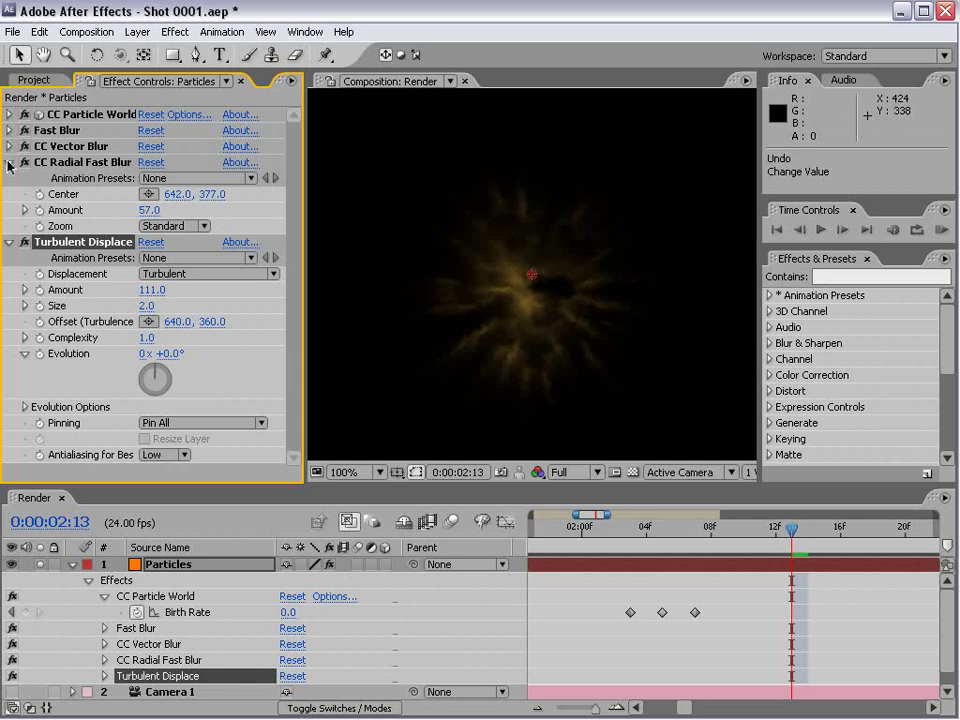
# - Move CC Radial Fast Blur below Turbulent Displace in the effect stack
pyautogui.click(9, 163)
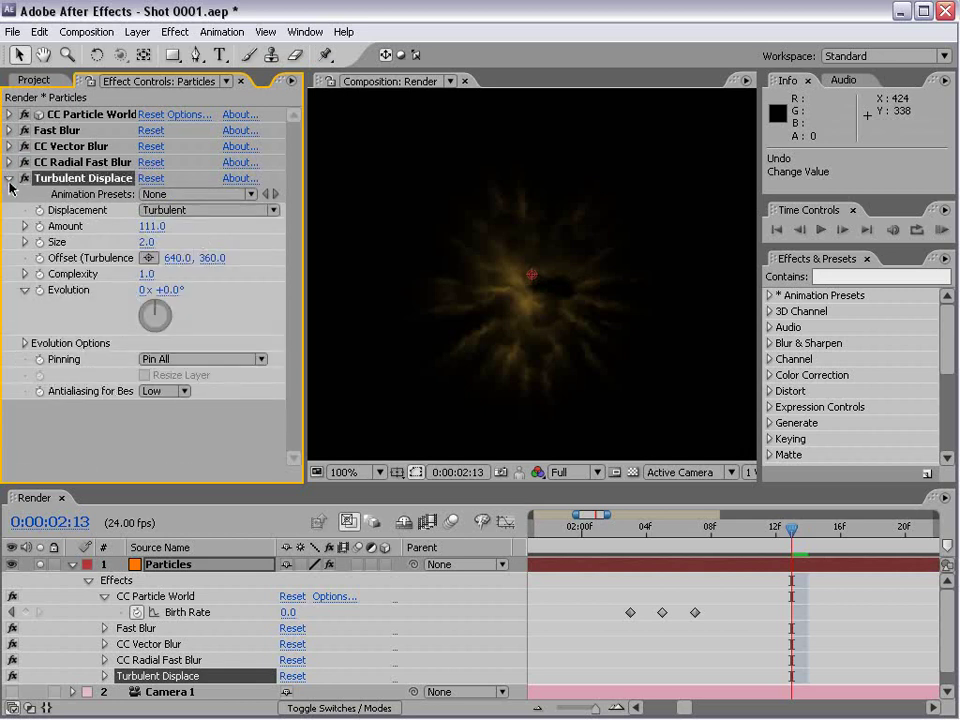
pyautogui.click(9, 179)
pyautogui.moveTo(80, 162); pyautogui.dragTo(75, 208)
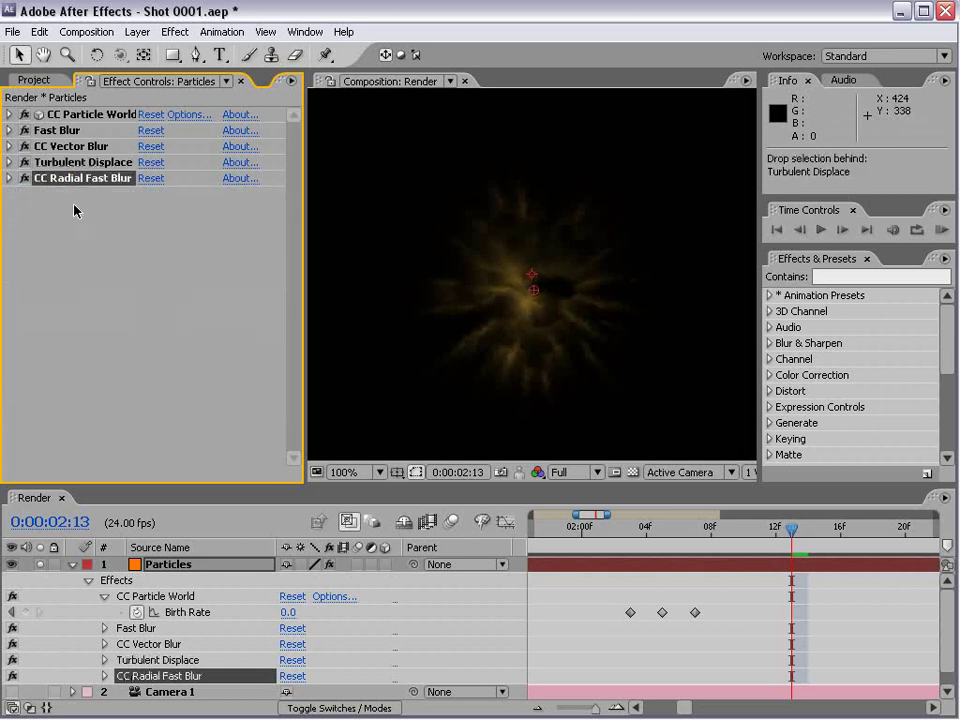
# - Duplicate Turbulent Displace, place the copy last, and set its Amount to 63
pyautogui.click(56, 162)
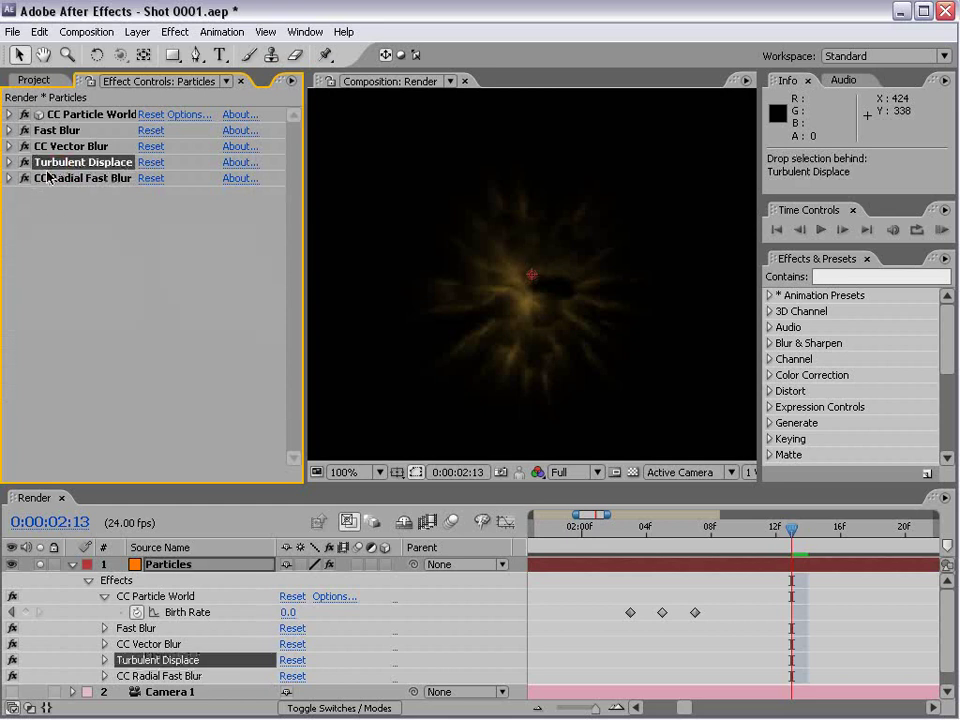
pyautogui.hotkey('ctrl', 'd')
pyautogui.click(10, 181)
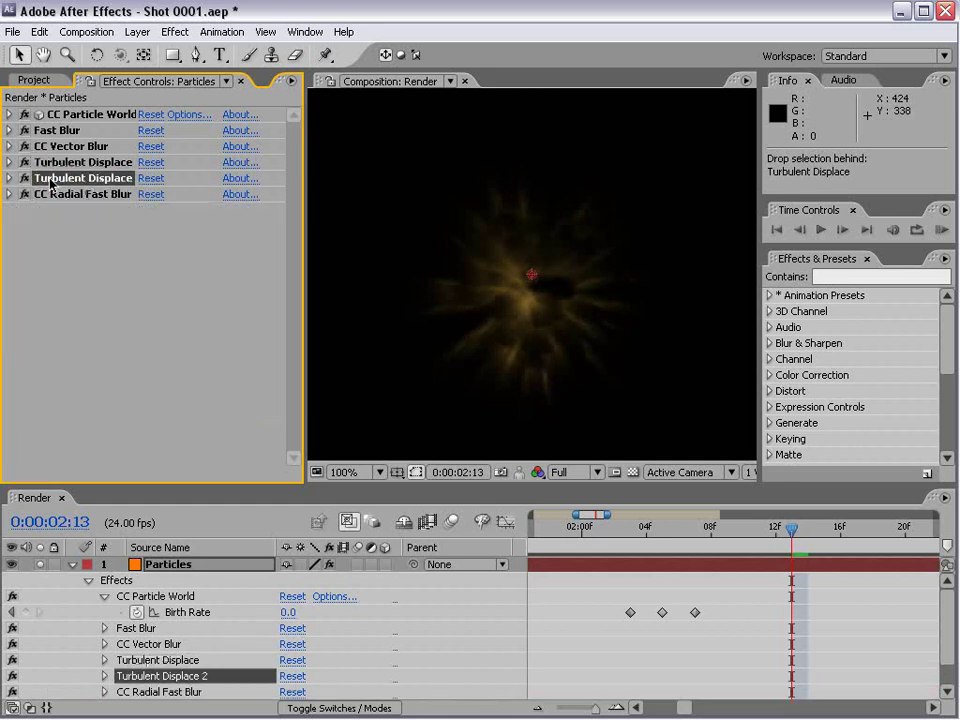
pyautogui.moveTo(45, 178); pyautogui.dragTo(54, 220)
pyautogui.click(54, 220)
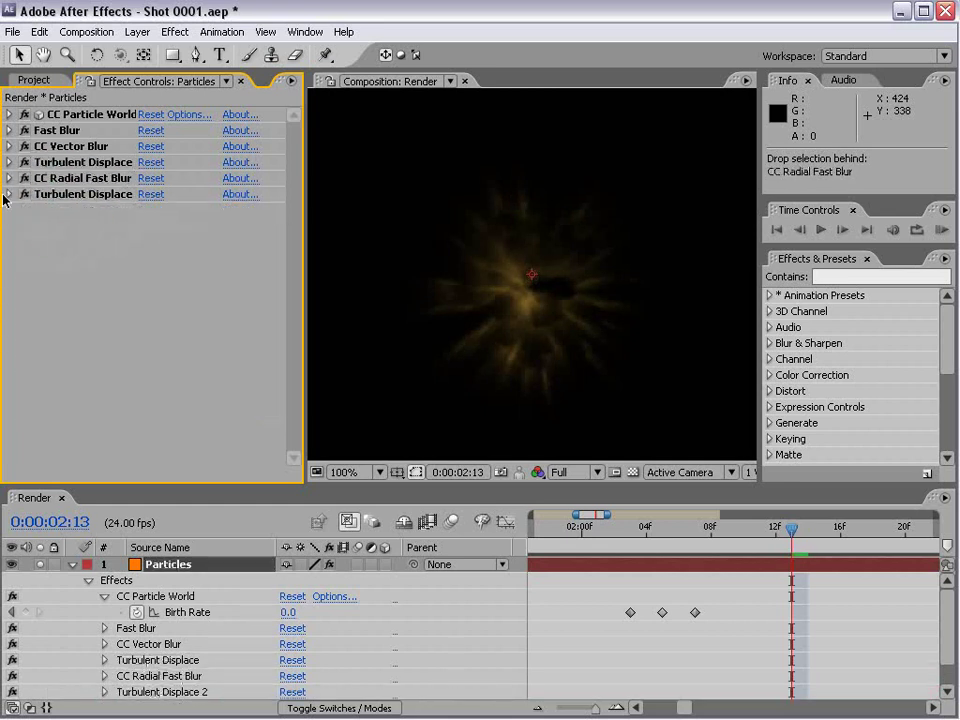
pyautogui.click(8, 194)
pyautogui.moveTo(148, 262)
pyautogui.mouseDown()
pyautogui.moveTo(126, 259)
pyautogui.moveTo(147, 257)
pyautogui.mouseUp()
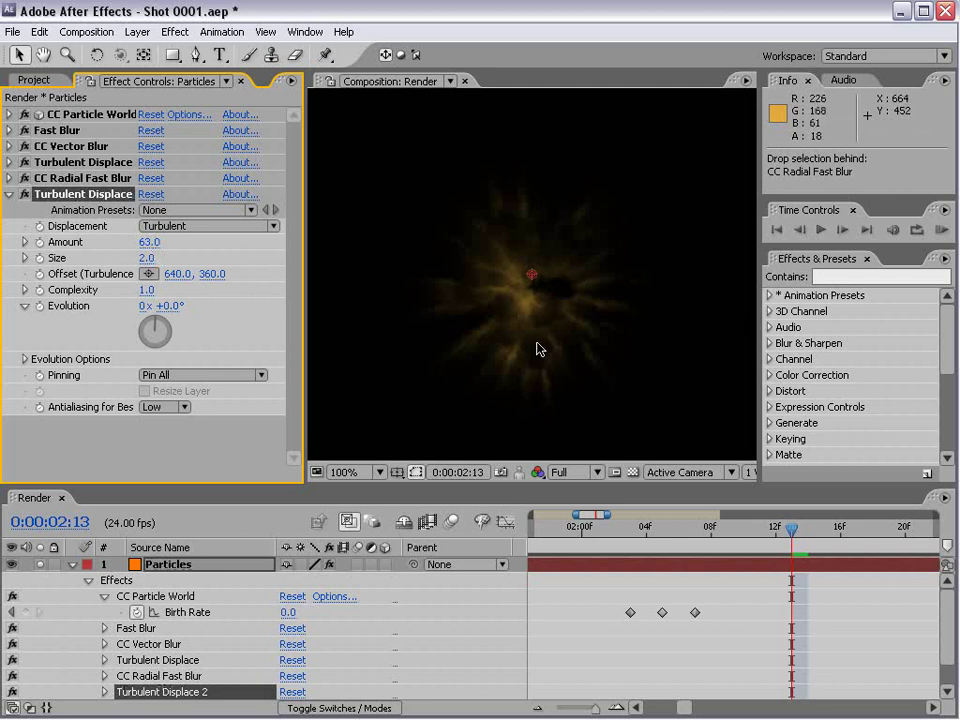
pyautogui.scroll(-1, 538, 328)
pyautogui.scroll(1, 520, 338)
pyautogui.moveTo(628, 528); pyautogui.dragTo(743, 527)
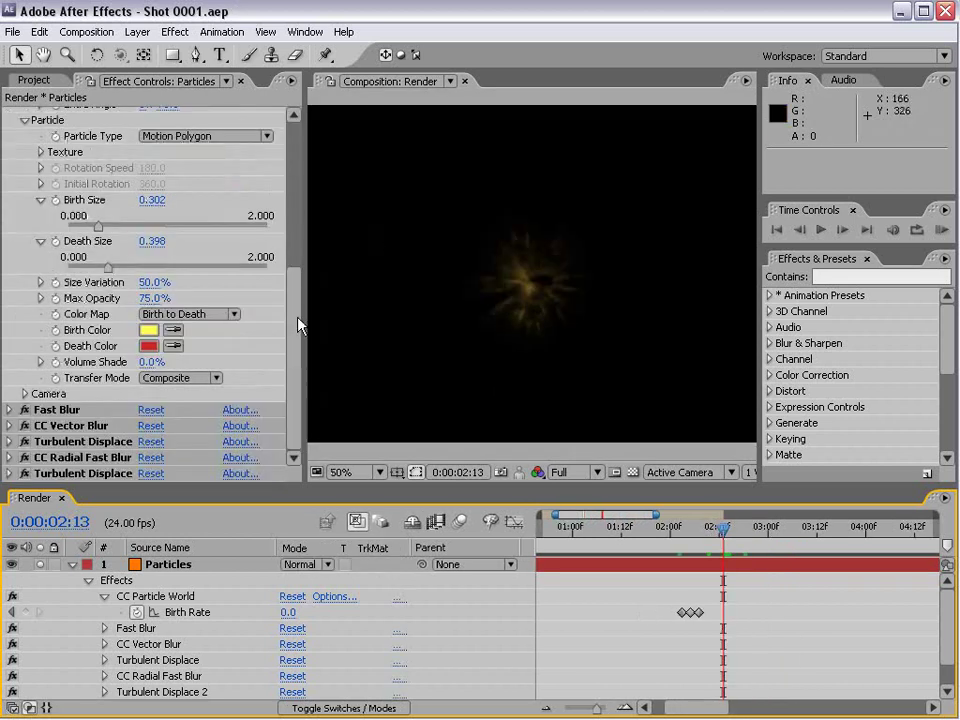
# - Set CC Particle World gravity to 0.020 and velocity to 0.2, then preview the sparks maximized
pyautogui.moveTo(294, 325); pyautogui.dragTo(295, 215)
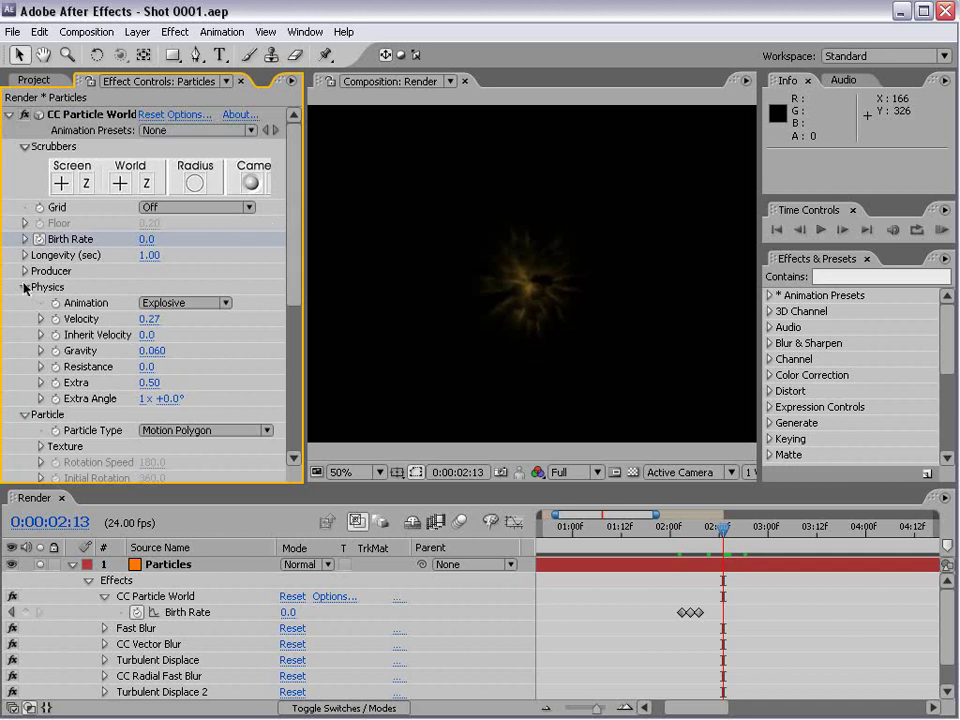
pyautogui.click(151, 352)
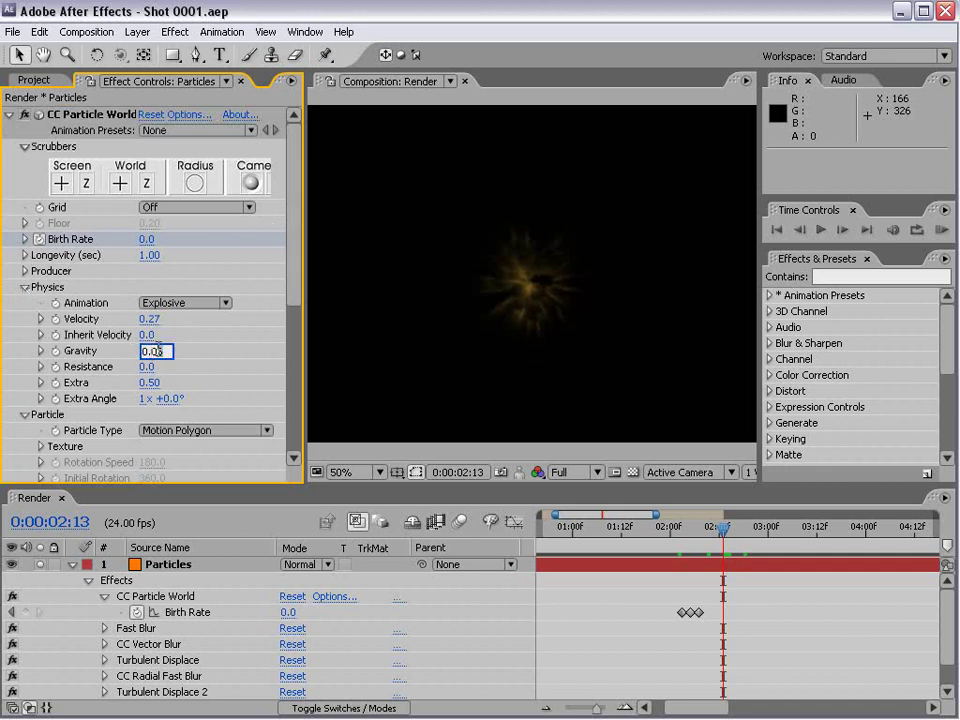
pyautogui.click(585, 600)
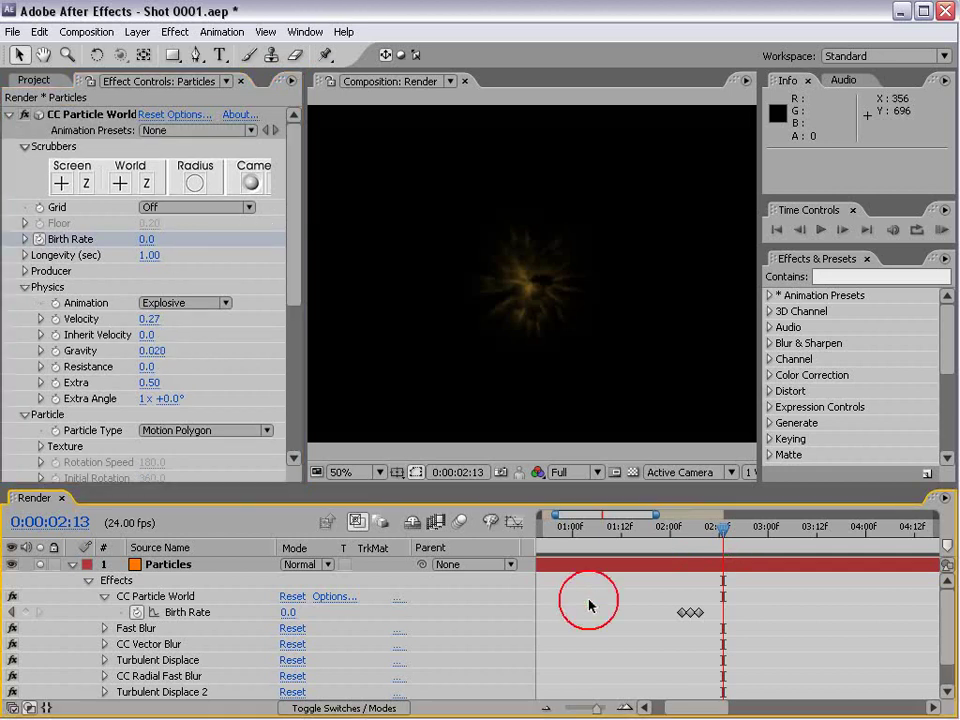
pyautogui.moveTo(725, 527)
pyautogui.mouseDown()
pyautogui.moveTo(765, 535)
pyautogui.moveTo(692, 553)
pyautogui.moveTo(713, 527)
pyautogui.moveTo(717, 546)
pyautogui.mouseUp()
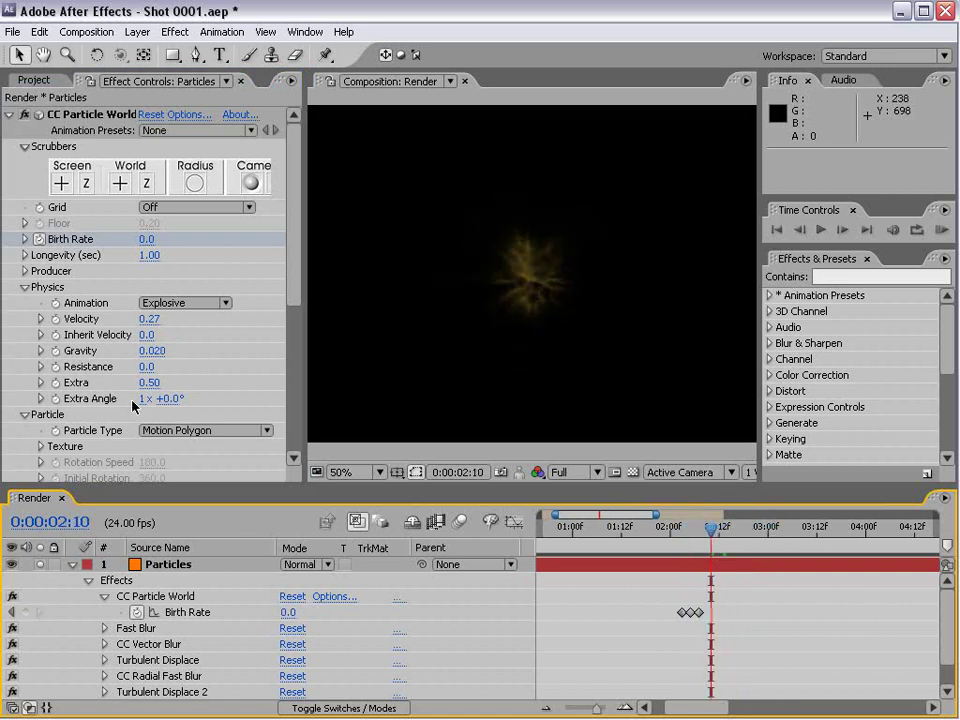
pyautogui.click(149, 319)
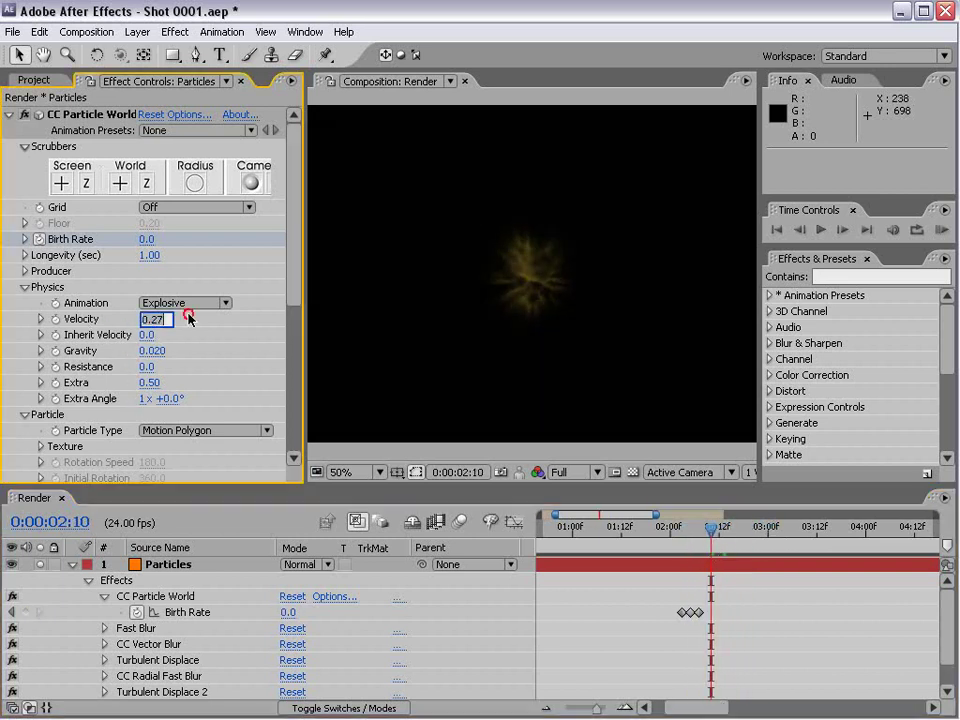
pyautogui.write('.2')
pyautogui.press('Return')
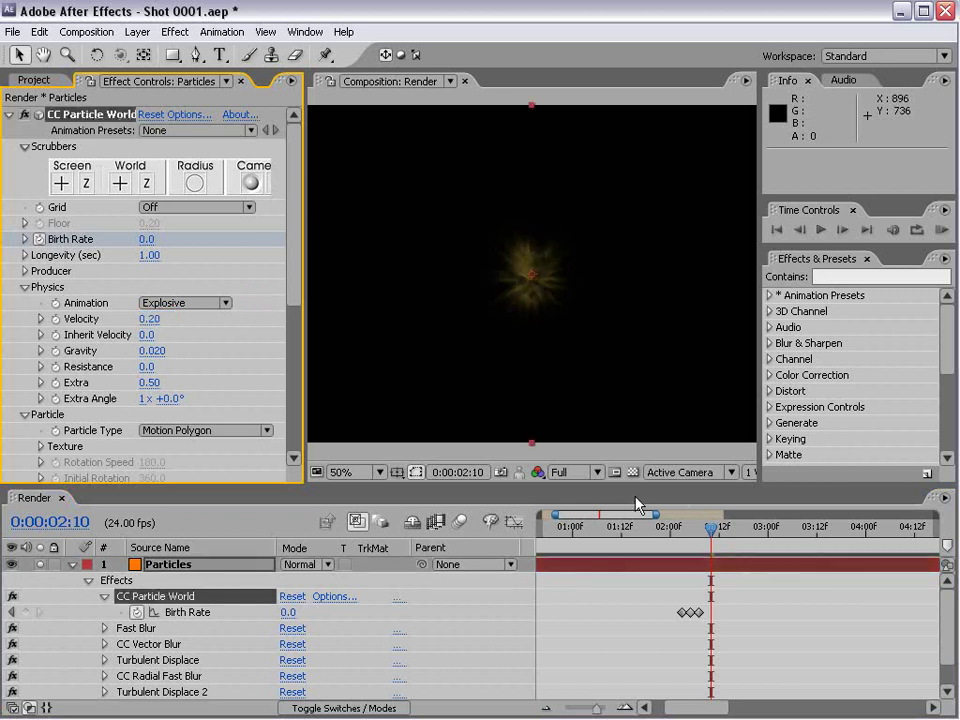
pyautogui.press('`')
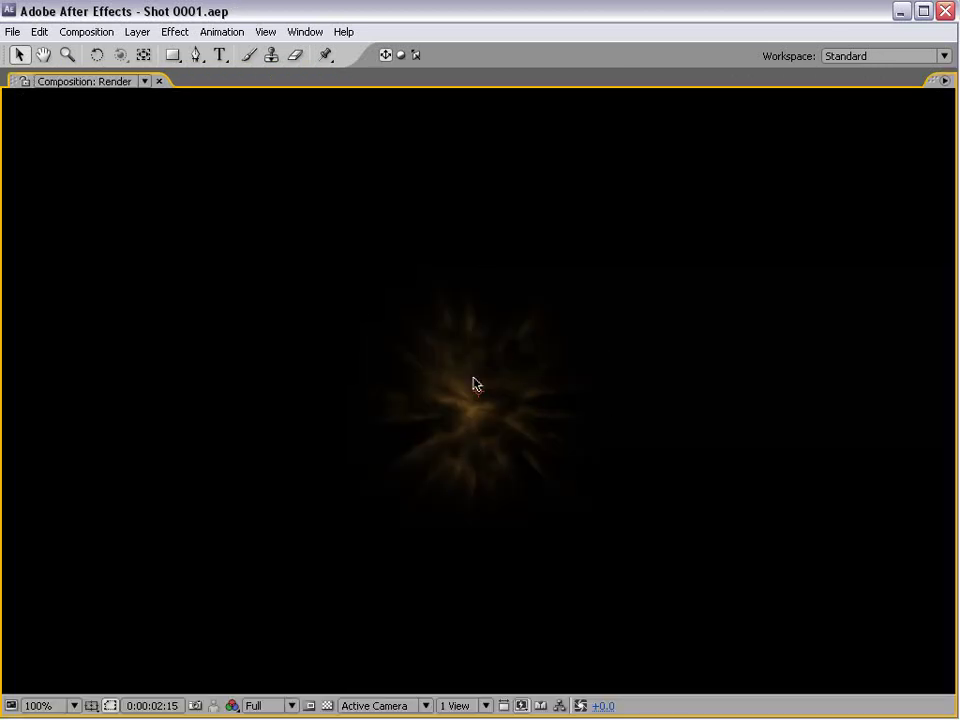
# - Add a Tint effect to the particles and view the composition at 100%
pyautogui.press('`')
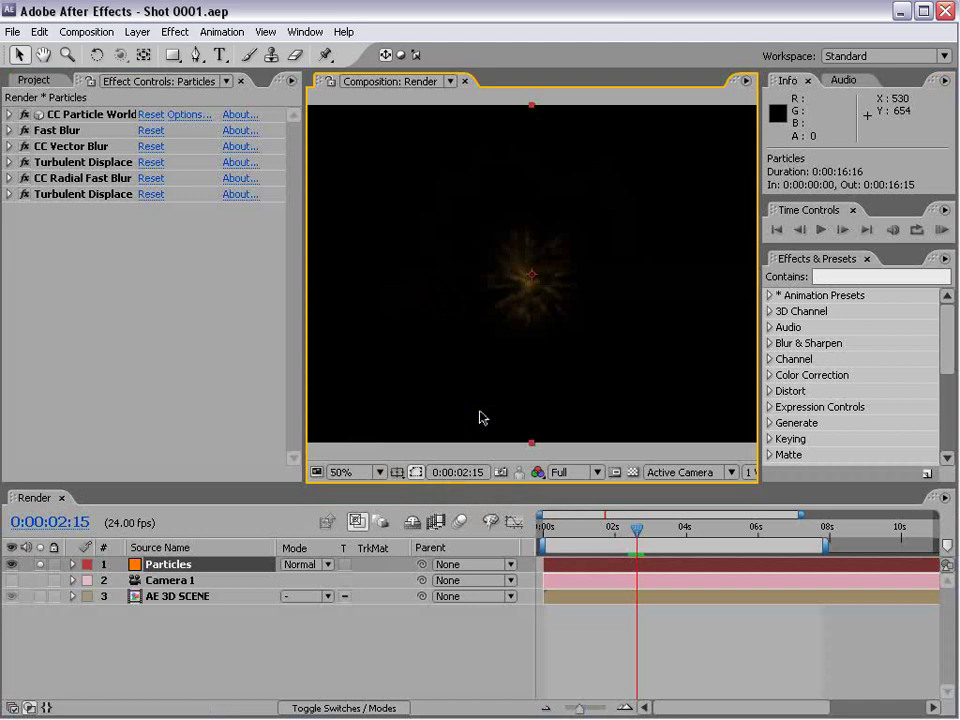
pyautogui.click(176, 32)
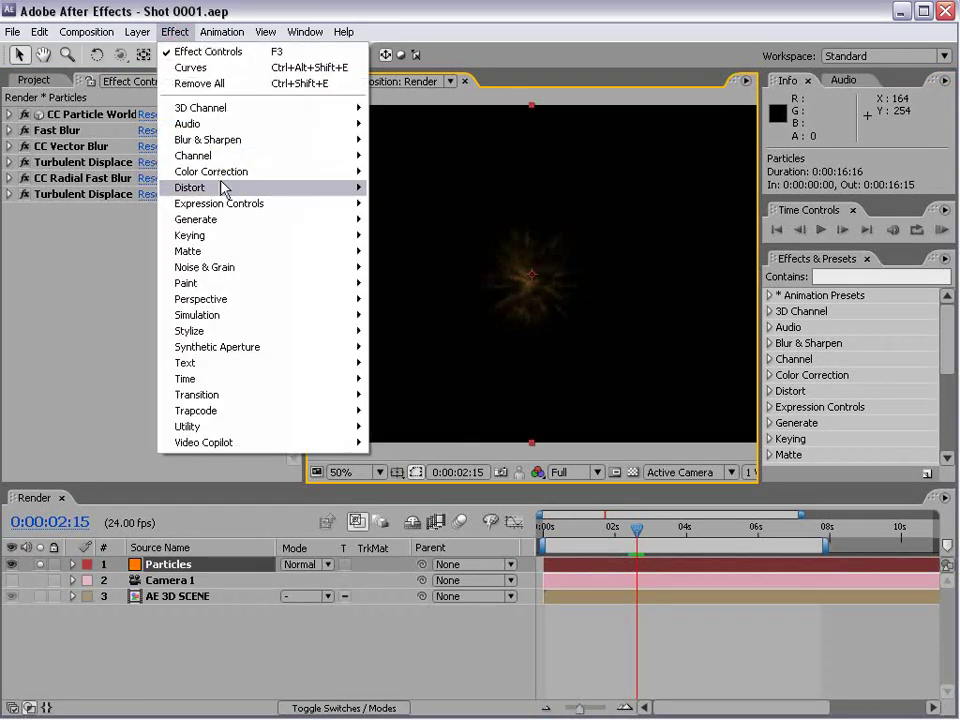
pyautogui.moveTo(283, 170)
pyautogui.click(428, 585)
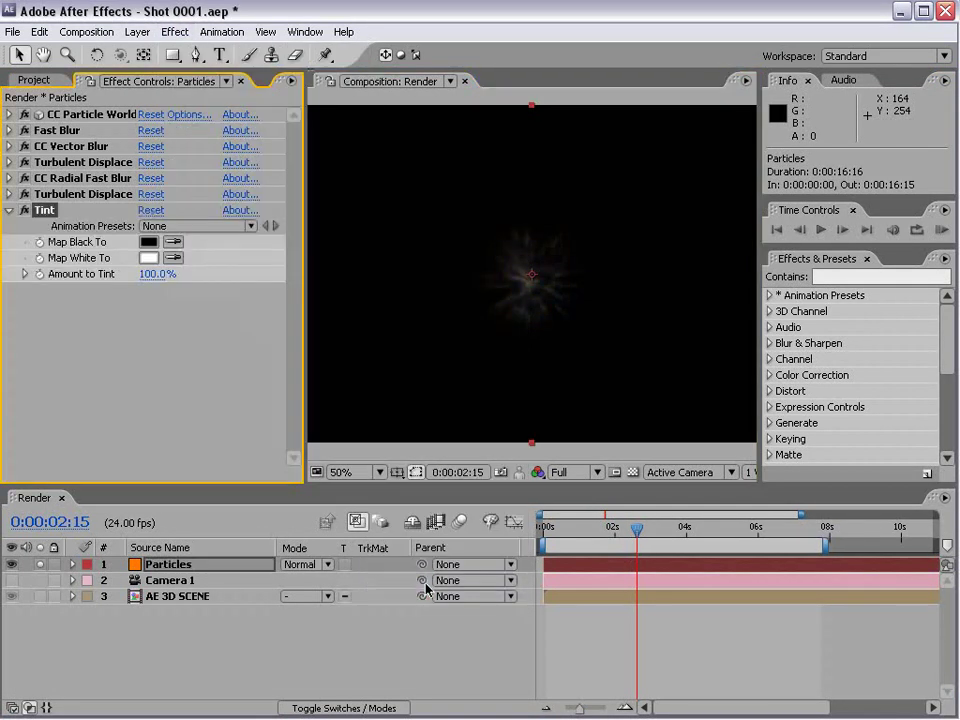
pyautogui.click(670, 628)
pyautogui.press('.')
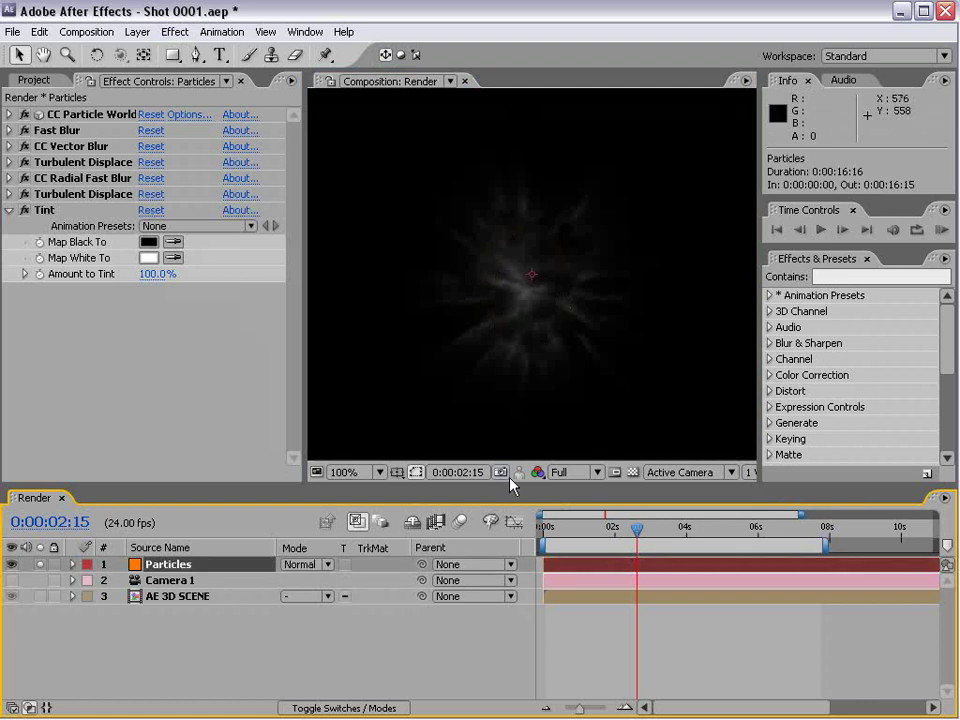
# - Add a Curves effect and bow the Alpha channel curve up to brighten the sparks
pyautogui.click(177, 36)
pyautogui.moveTo(300, 172)
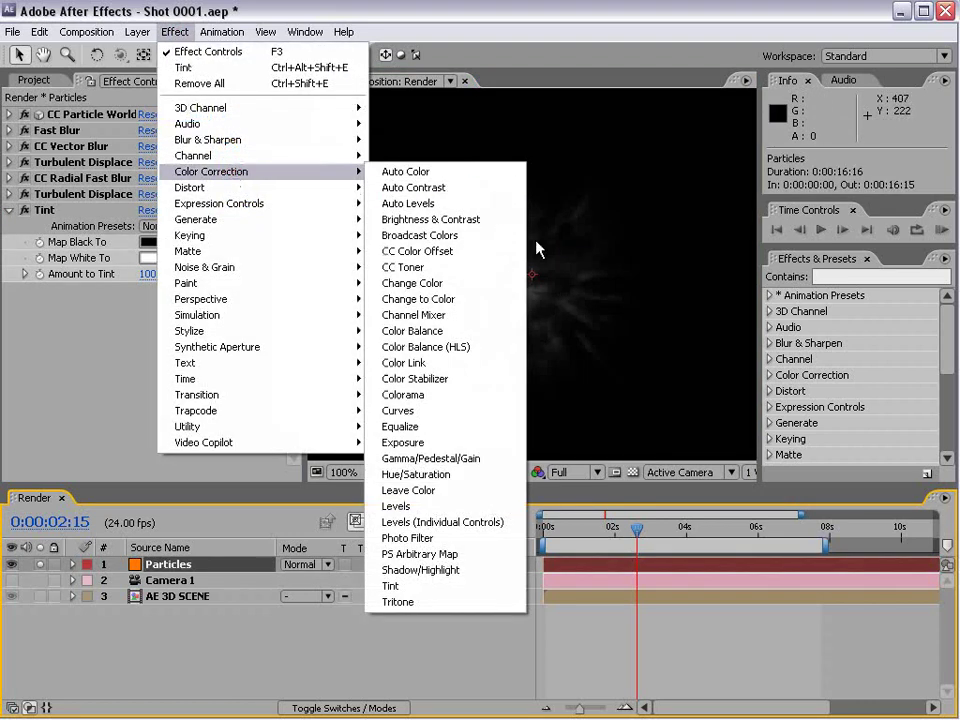
pyautogui.click(447, 410)
pyautogui.click(161, 272)
pyautogui.click(192, 340)
pyautogui.moveTo(120, 392); pyautogui.dragTo(104, 367)
# - Adjust the Red channel curve and bend the Blue curve down to warm the sparks
pyautogui.click(170, 272)
pyautogui.click(171, 223)
pyautogui.click(117, 366)
pyautogui.moveTo(117, 366); pyautogui.dragTo(103, 433)
pyautogui.click(166, 274)
pyautogui.click(159, 304)
# - Shape the Green channel curve into an S, checking it at frame 0:00:02:09
pyautogui.click(169, 274)
pyautogui.click(167, 257)
pyautogui.moveTo(140, 388); pyautogui.dragTo(162, 353)
pyautogui.moveTo(109, 432); pyautogui.dragTo(130, 444)
pyautogui.moveTo(163, 353); pyautogui.dragTo(168, 344)
pyautogui.moveTo(636, 531); pyautogui.dragTo(628, 531)
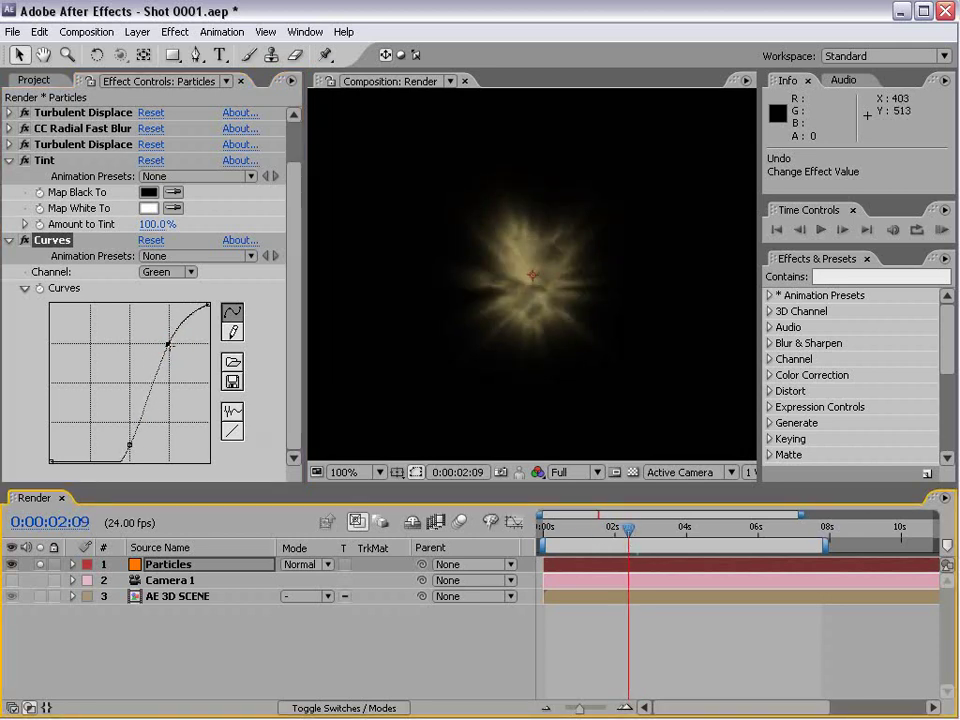
pyautogui.moveTo(168, 344); pyautogui.dragTo(189, 349)
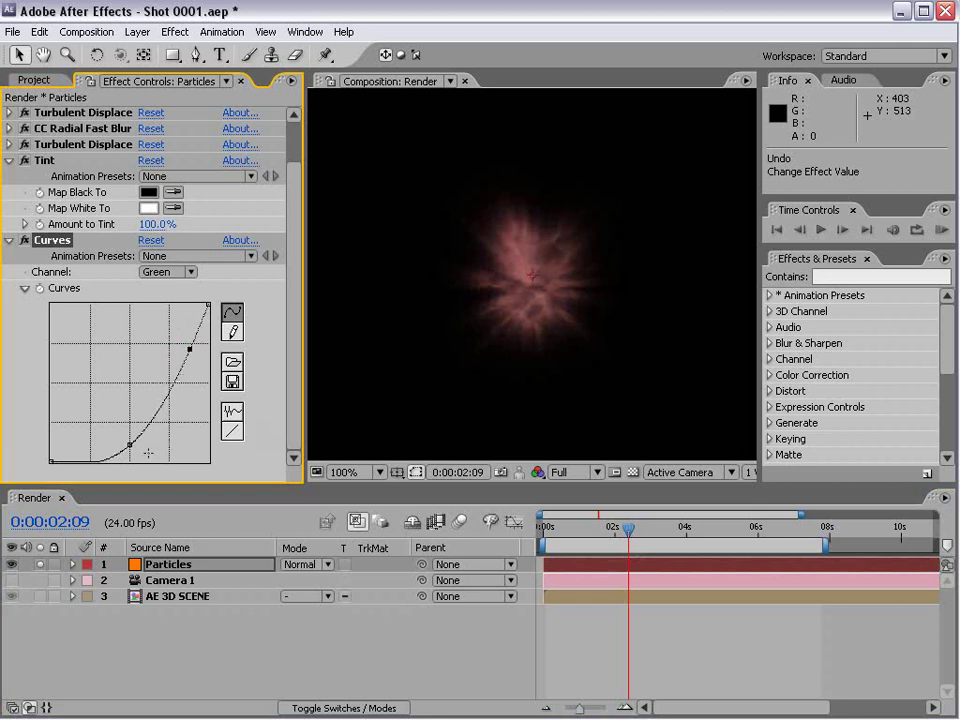
pyautogui.moveTo(130, 446); pyautogui.dragTo(134, 451)
pyautogui.moveTo(190, 349); pyautogui.dragTo(189, 345)
# - Bow the Red curve upward and give the RGB curve an S-shape for contrast
pyautogui.click(167, 272)
pyautogui.click(165, 244)
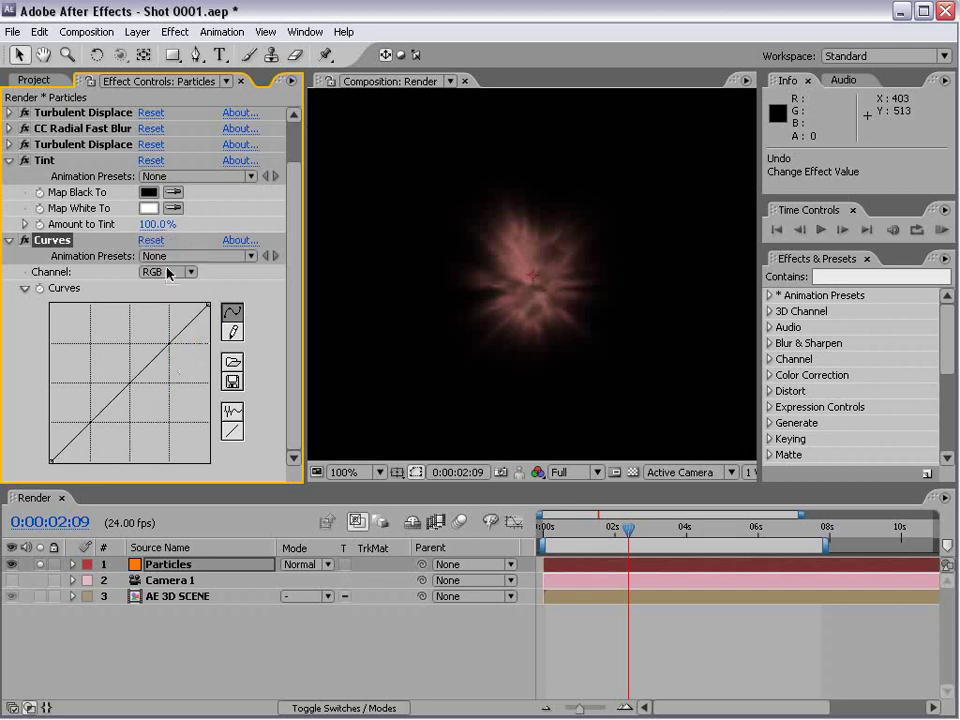
pyautogui.click(167, 272)
pyautogui.click(167, 291)
pyautogui.moveTo(118, 370); pyautogui.dragTo(148, 350)
pyautogui.click(166, 271)
pyautogui.click(170, 257)
pyautogui.moveTo(100, 404); pyautogui.dragTo(101, 434)
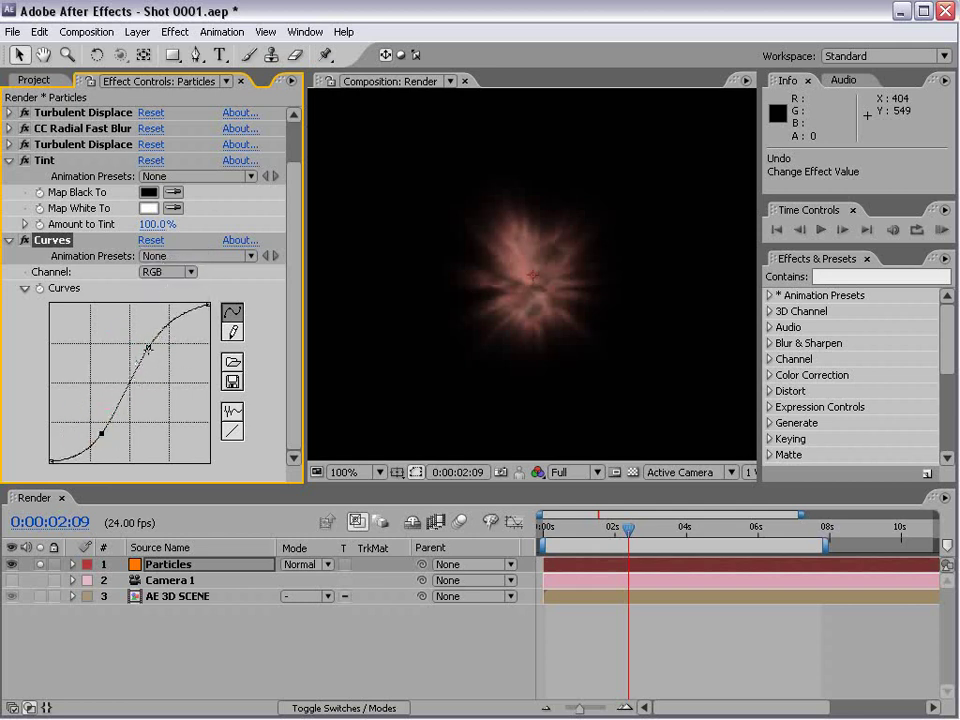
pyautogui.moveTo(148, 348); pyautogui.dragTo(155, 351)
pyautogui.click(563, 351)
pyautogui.scroll(-1, 563, 350)
pyautogui.scroll(1, 563, 350)
# - Pull the Blue curve down to turn the sparks orange, then collapse Tint and Curves
pyautogui.click(167, 272)
pyautogui.click(165, 323)
pyautogui.moveTo(163, 349); pyautogui.dragTo(176, 408)
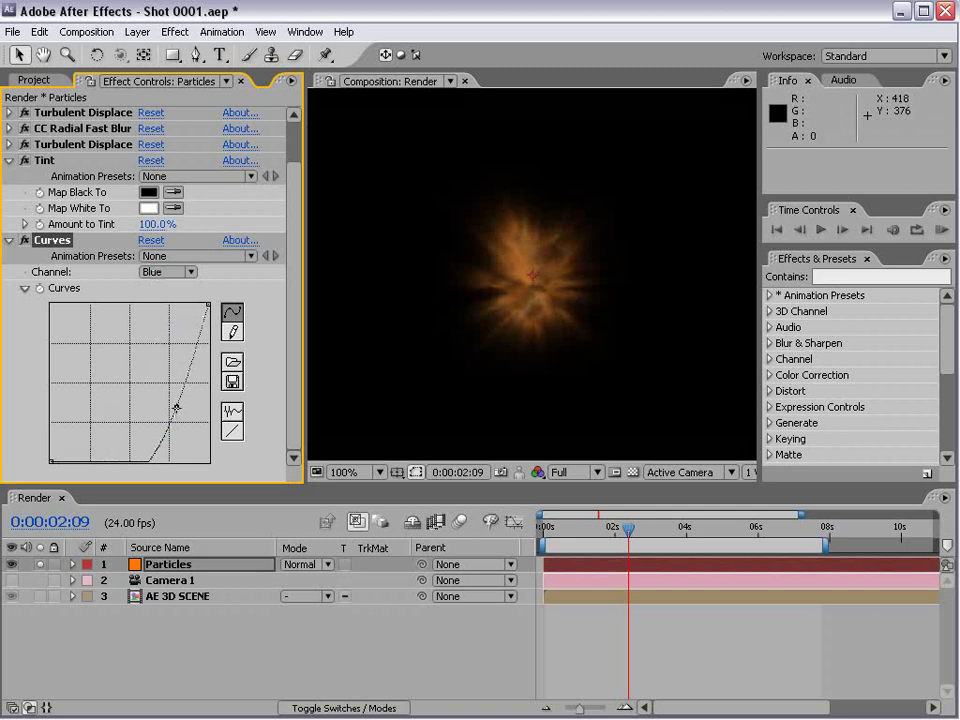
pyautogui.click(649, 643)
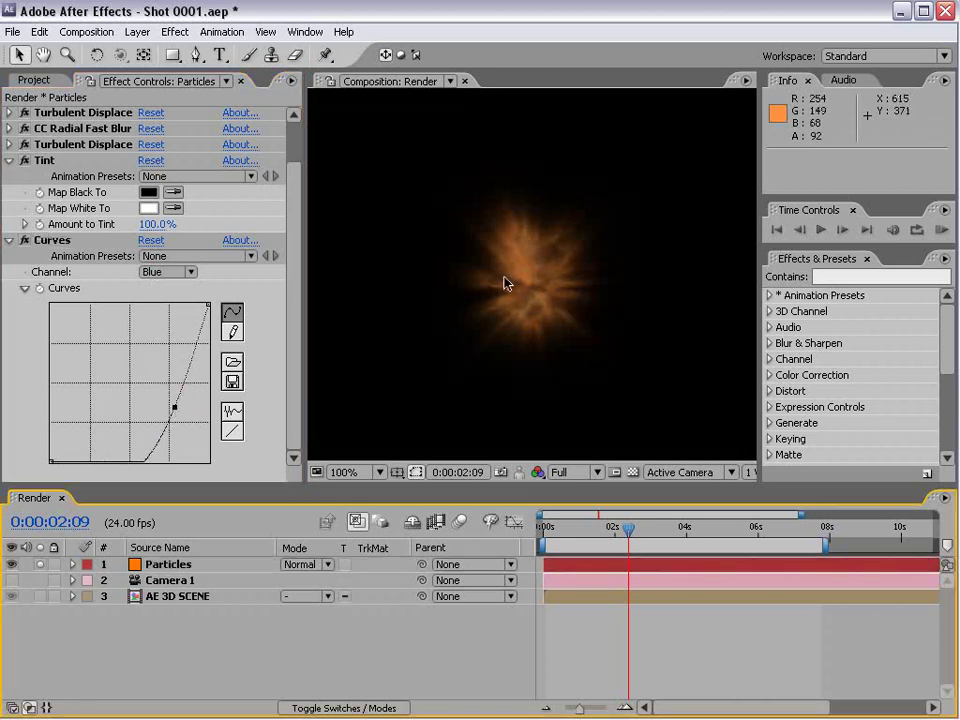
pyautogui.click(180, 567)
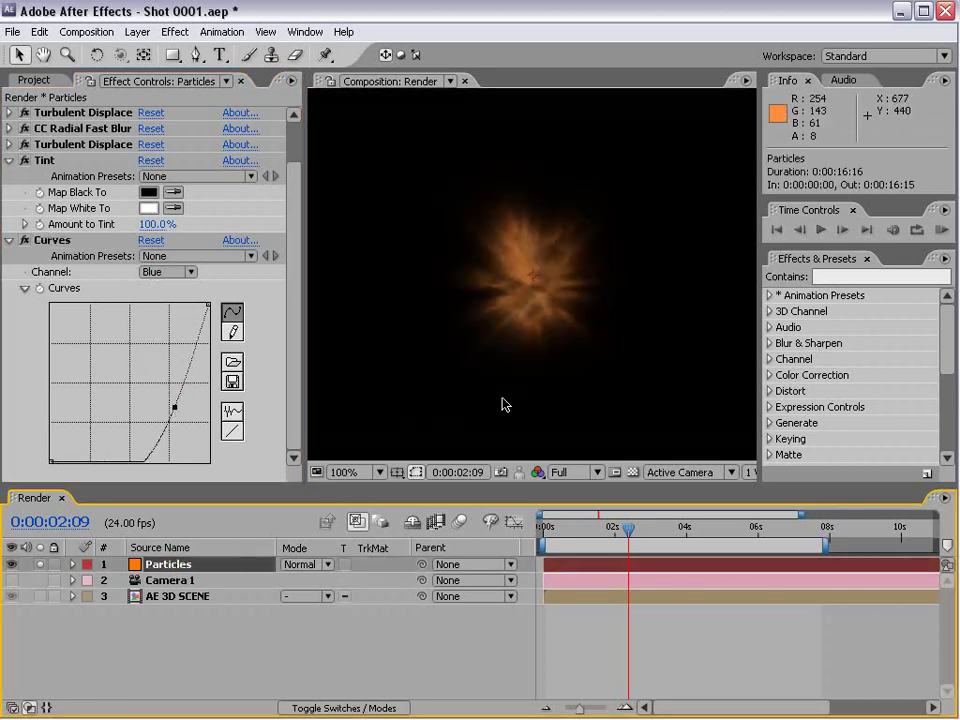
pyautogui.click(9, 160)
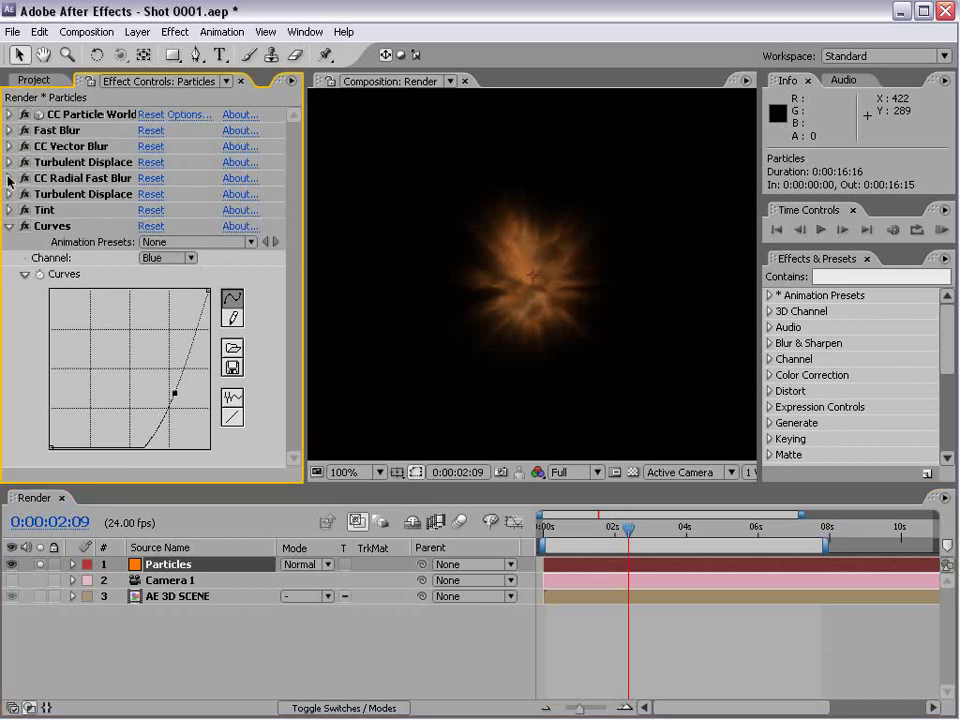
pyautogui.click(11, 225)
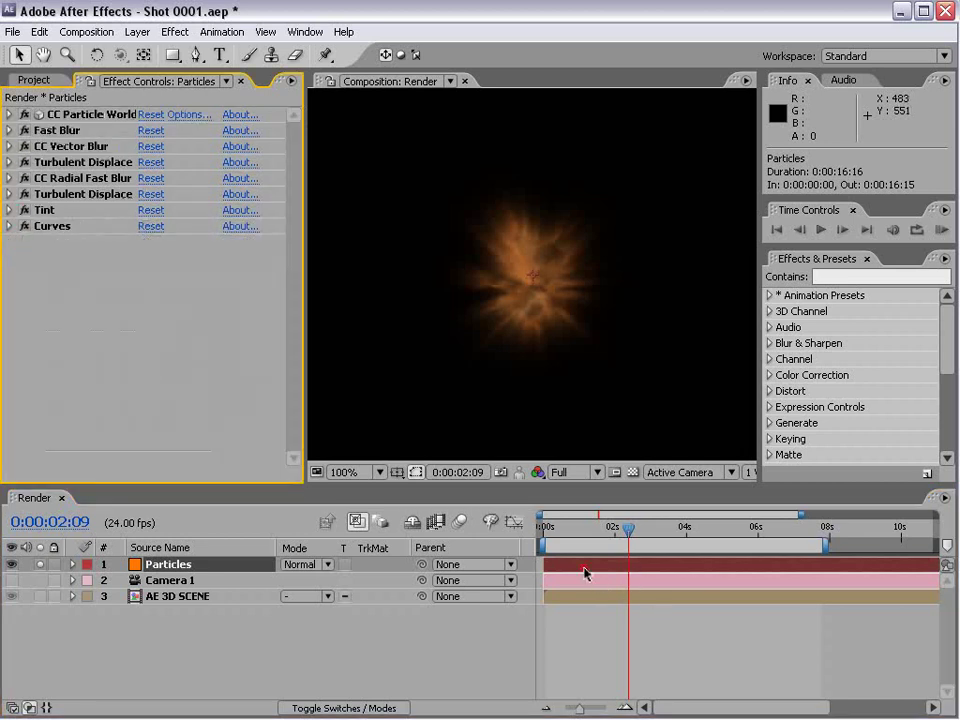
# - Duplicate the Particles layer, rotate the copy to 102.6° and scale it to about 65%
pyautogui.hotkey('ctrl', 'd')
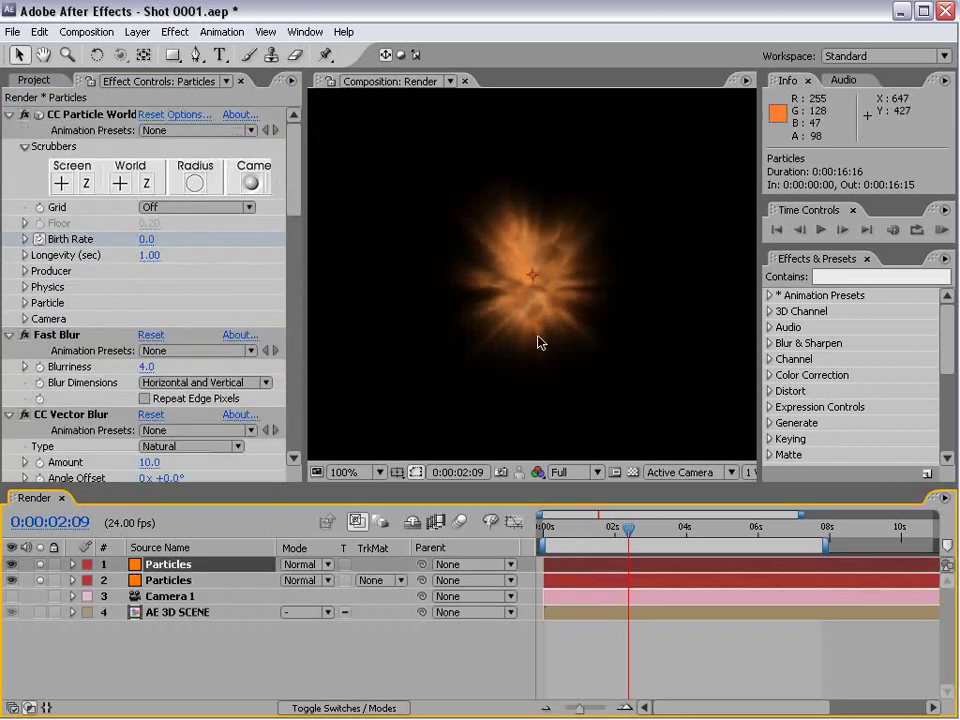
pyautogui.press('w')
pyautogui.moveTo(690, 211); pyautogui.dragTo(555, 413)
pyautogui.press(',')
pyautogui.press('v')
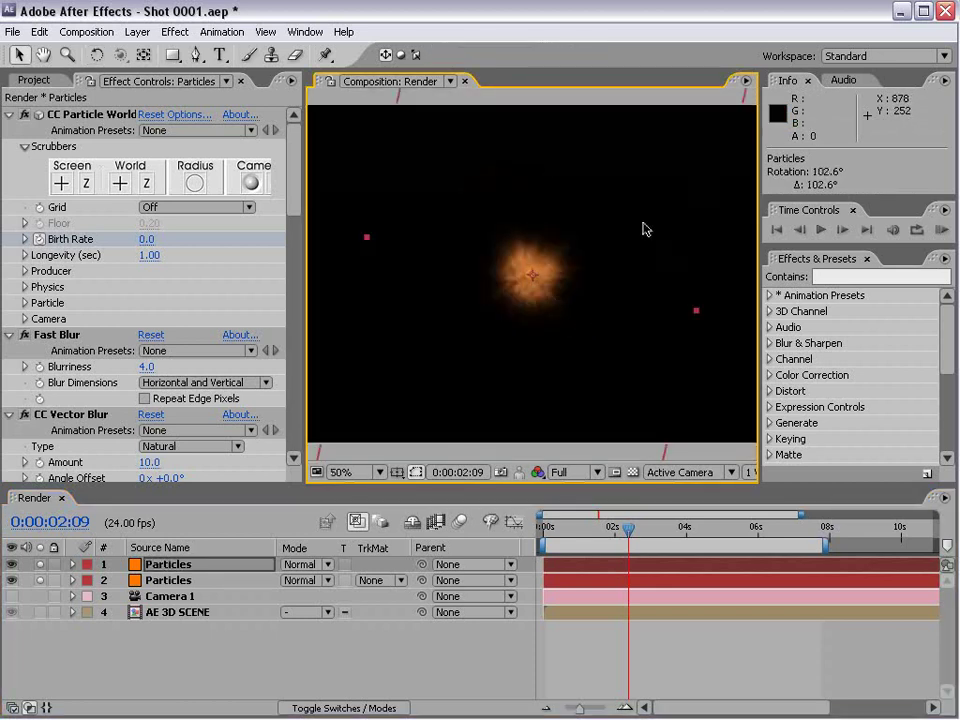
pyautogui.press(',')
pyautogui.moveTo(639, 148); pyautogui.dragTo(675, 182)
pyautogui.press('.')
pyautogui.moveTo(551, 296); pyautogui.dragTo(549, 298)
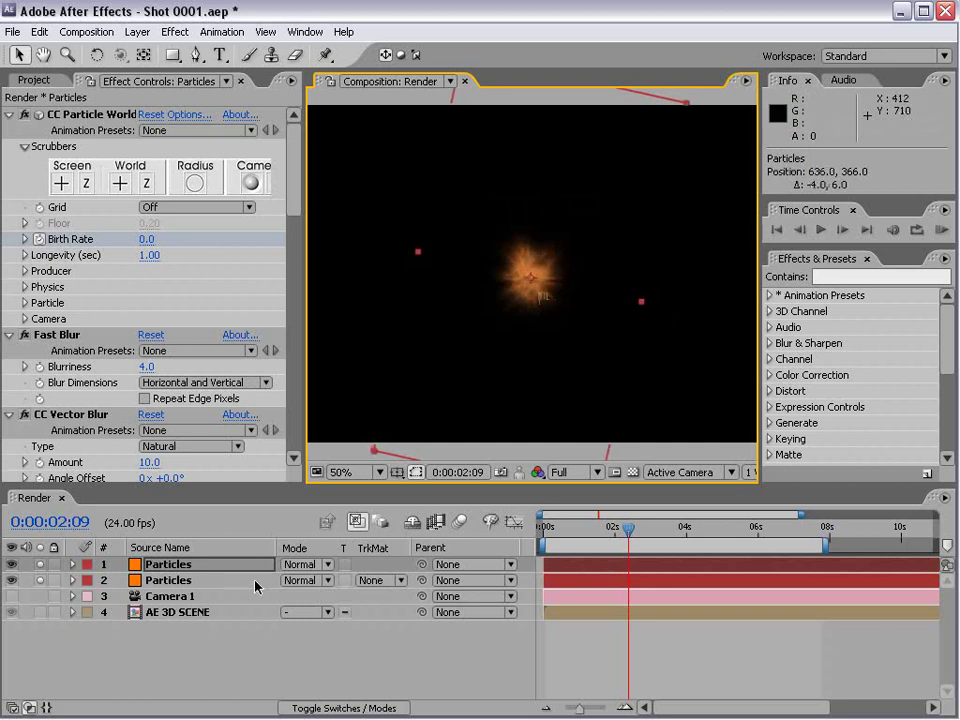
# - Set the copy's blending mode to Add and turn off Solo to show the gunman footage
pyautogui.click(300, 564)
pyautogui.click(336, 653)
pyautogui.click(323, 567)
pyautogui.click(323, 567)
pyautogui.click(343, 611)
pyautogui.press('.')
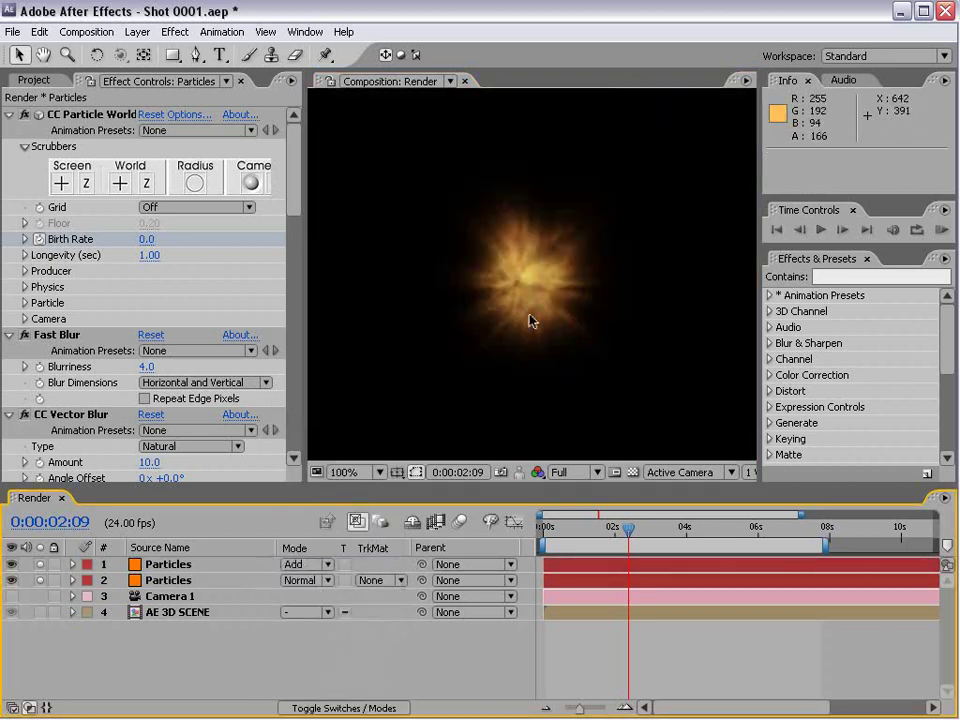
pyautogui.click(39, 570)
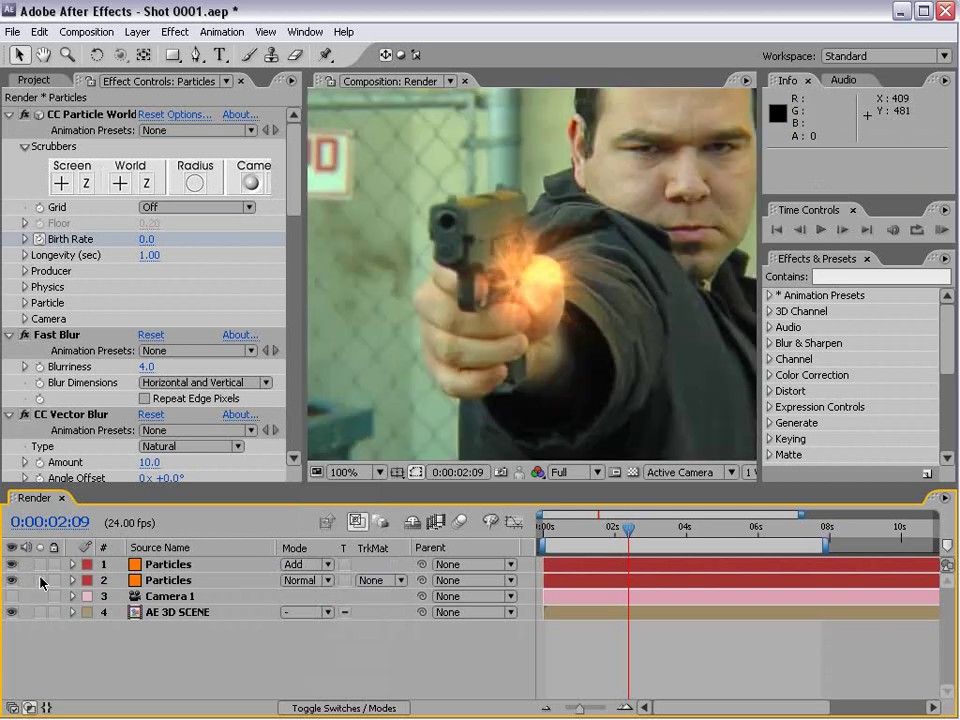
# - Darken the AE 3D SCENE footage with a downward-bowed RGB Curves adjustment
pyautogui.click(570, 596)
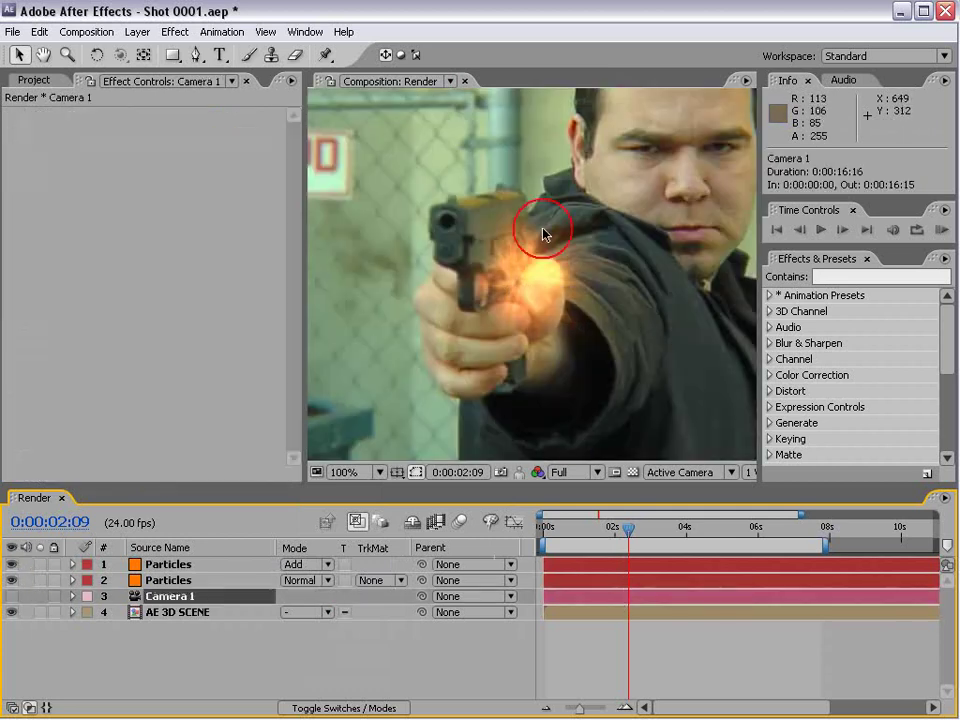
pyautogui.click(186, 647)
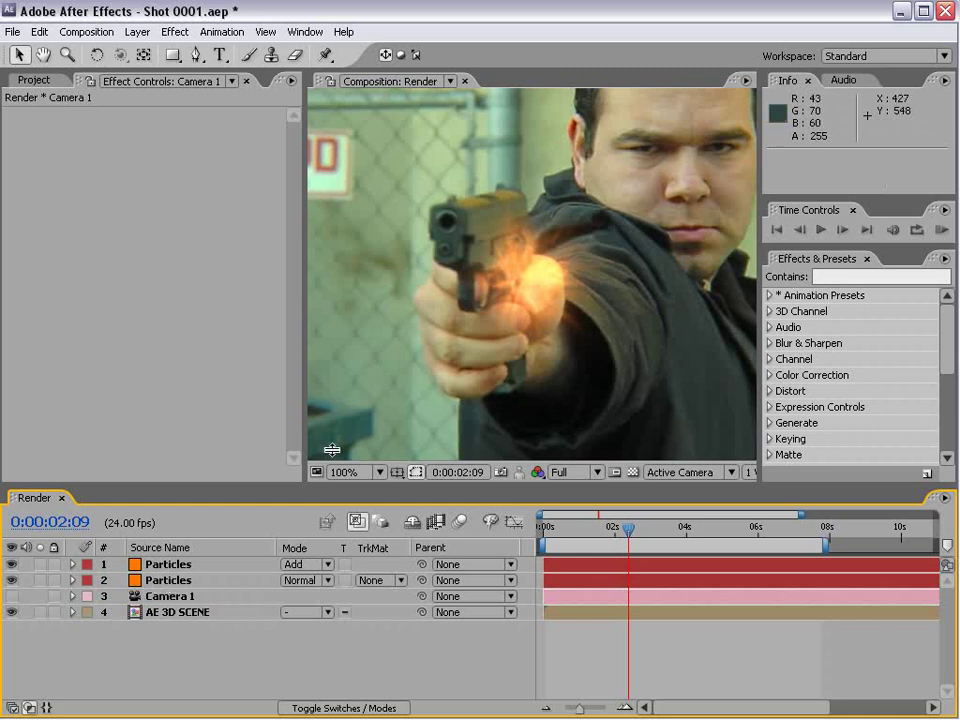
pyautogui.click(184, 611)
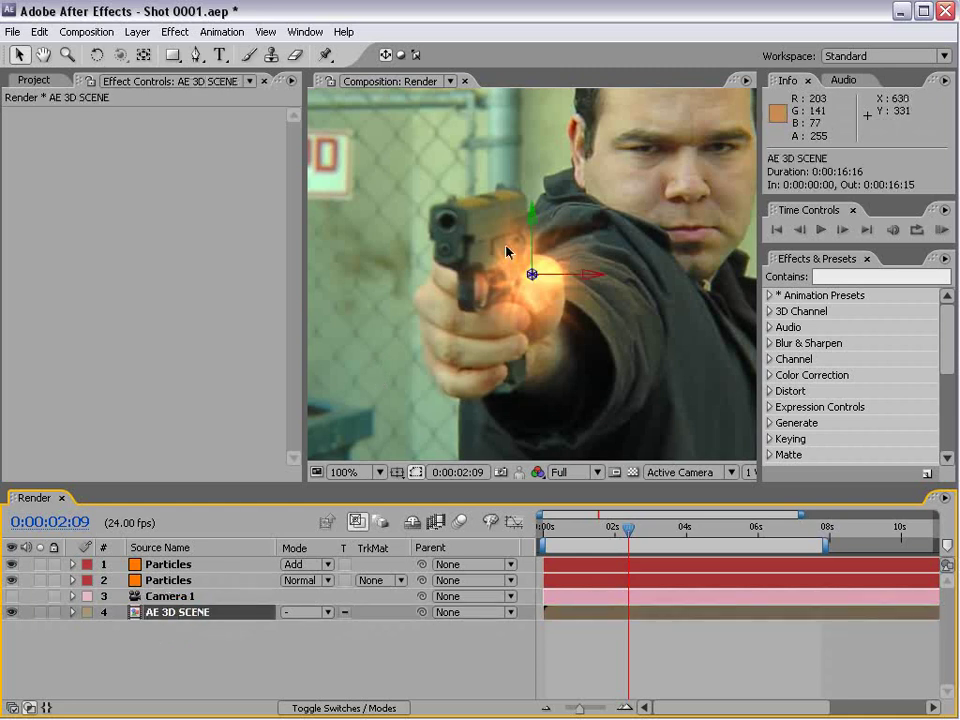
pyautogui.press(',')
pyautogui.click(175, 32)
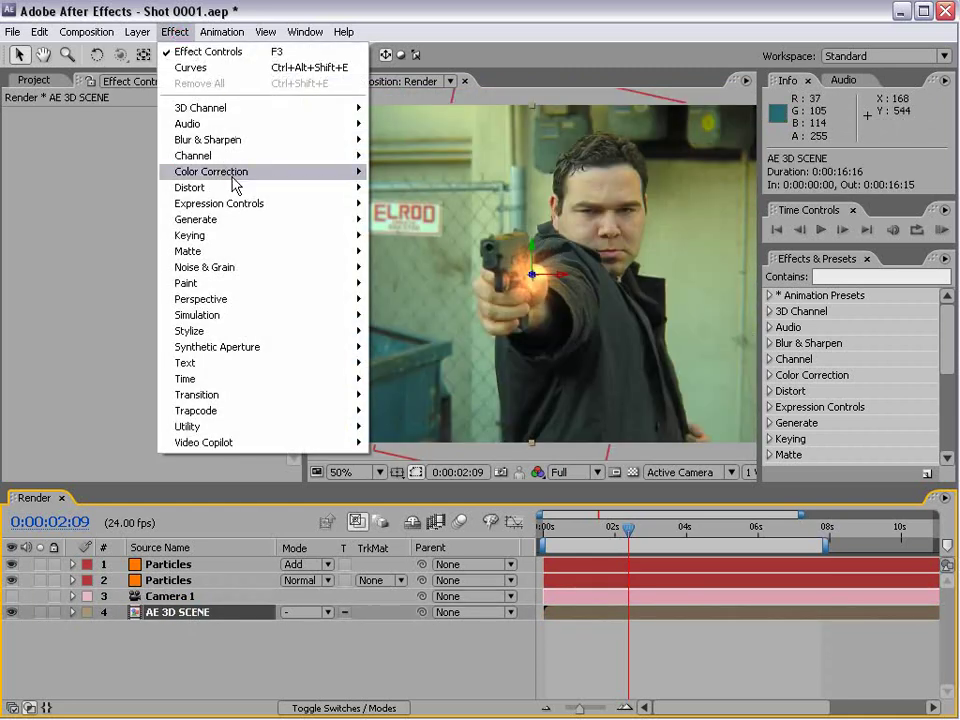
pyautogui.moveTo(240, 176)
pyautogui.click(398, 410)
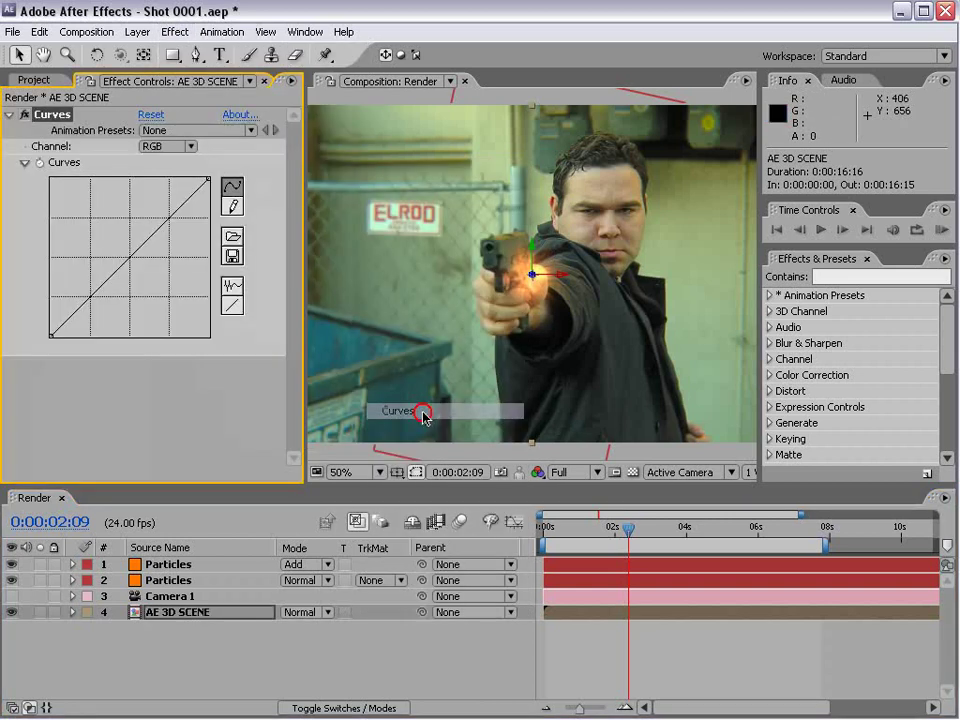
pyautogui.moveTo(135, 265); pyautogui.dragTo(144, 277)
# - Add a Tint to the footage and lower its amount to 31% to partly desaturate it
pyautogui.click(175, 32)
pyautogui.click(345, 175)
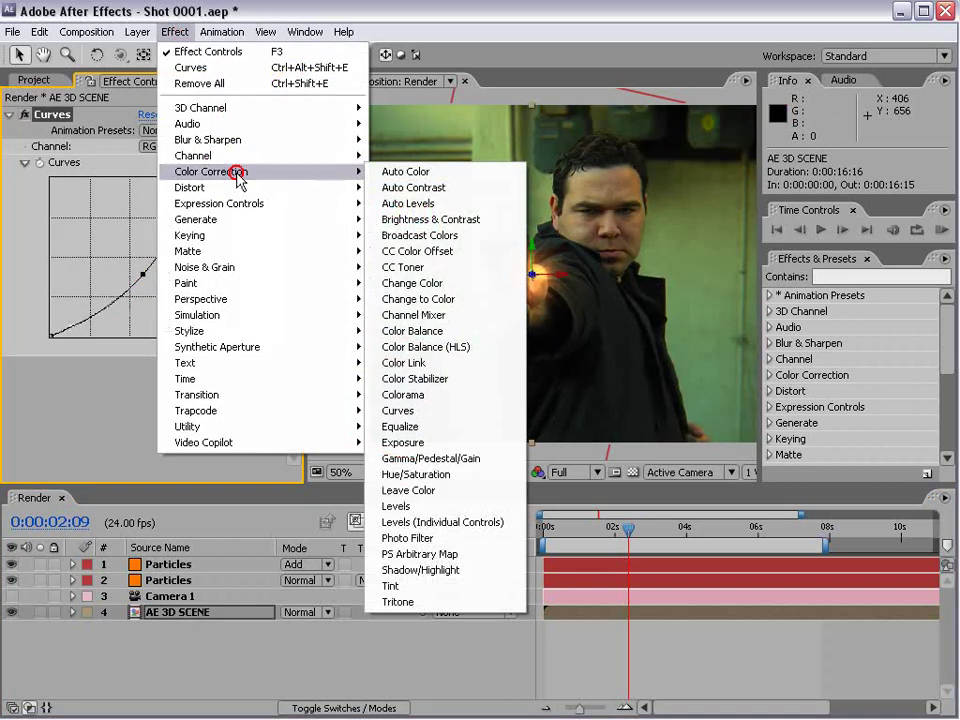
pyautogui.click(397, 585)
pyautogui.moveTo(145, 427); pyautogui.dragTo(133, 427)
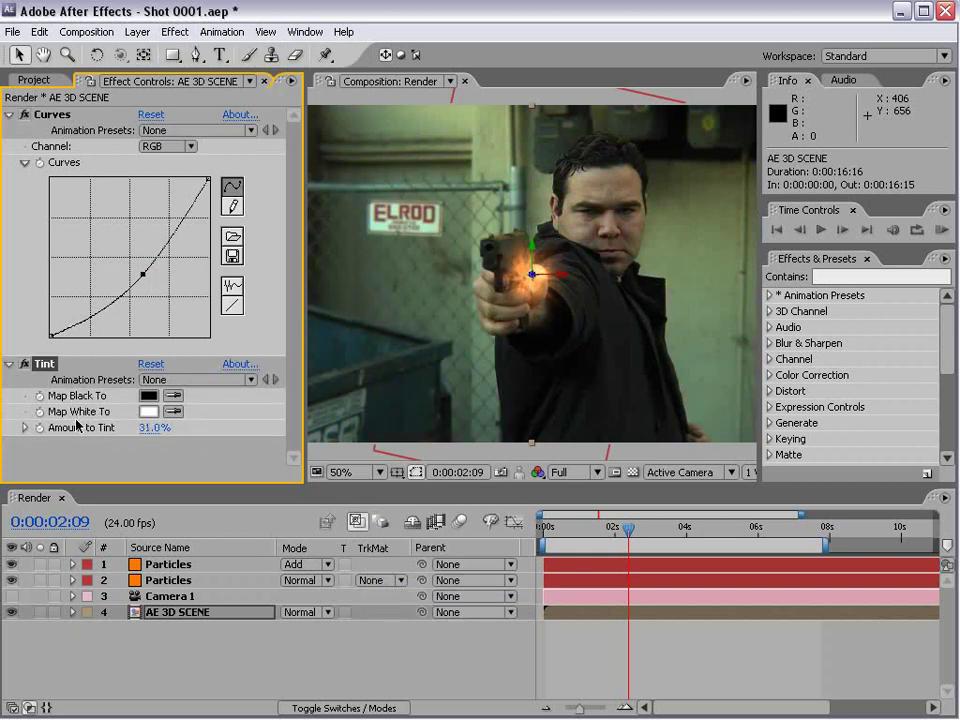
pyautogui.click(583, 579)
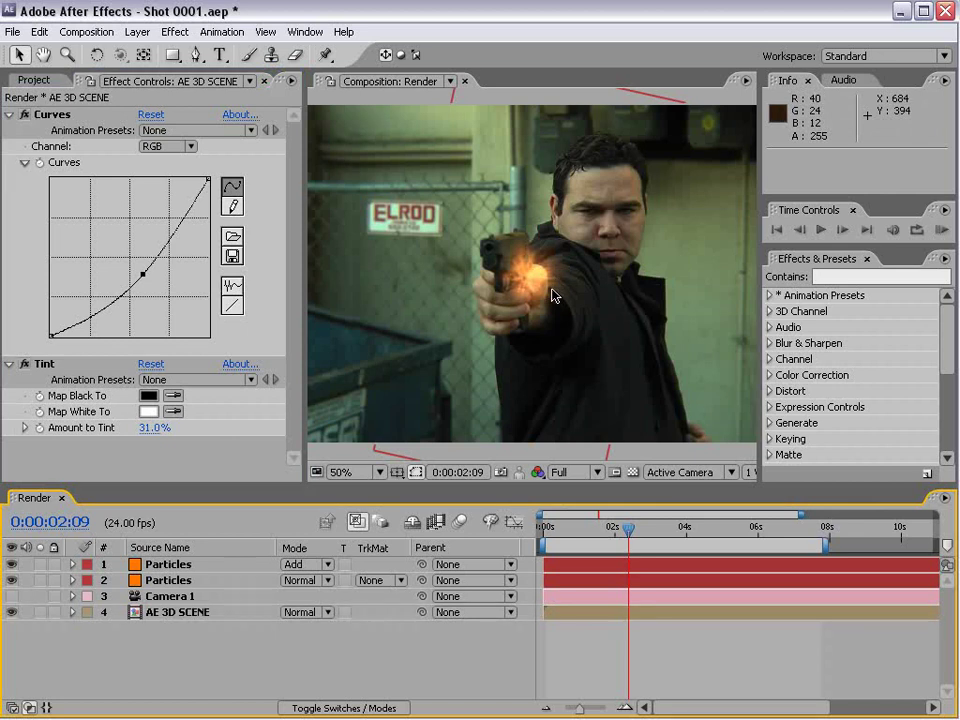
pyautogui.scroll(1, 553, 295)
# - Move both Particles layers up and left onto the gun's muzzle
pyautogui.click(160, 580)
pyautogui.keyDown('ctrl'); pyautogui.click(168, 564); pyautogui.keyUp('ctrl')
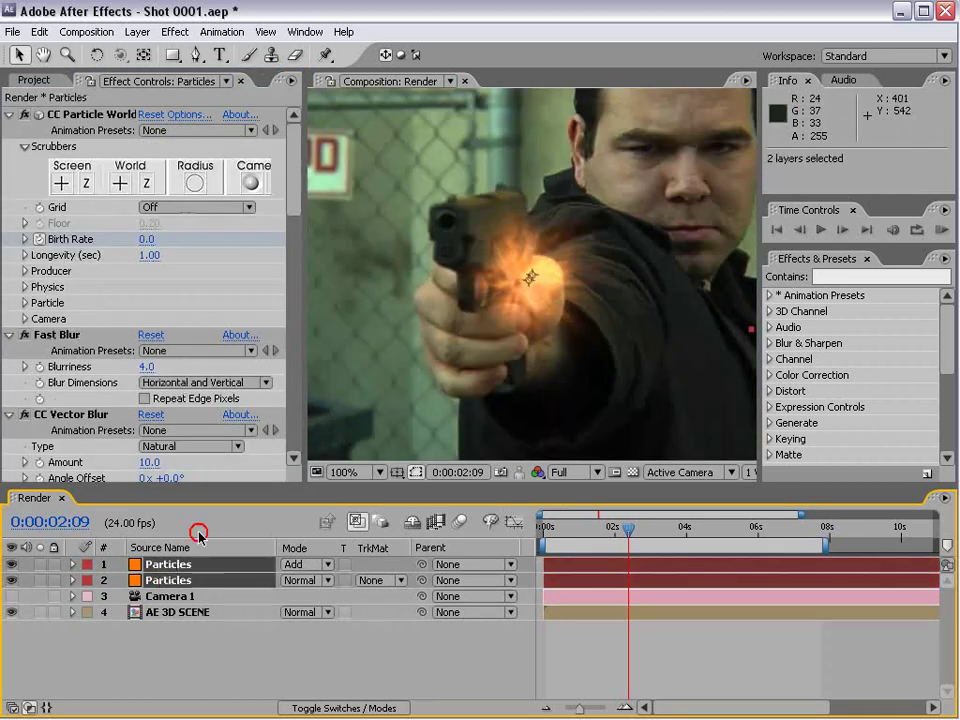
pyautogui.moveTo(671, 326); pyautogui.dragTo(574, 266)
pyautogui.click(478, 397)
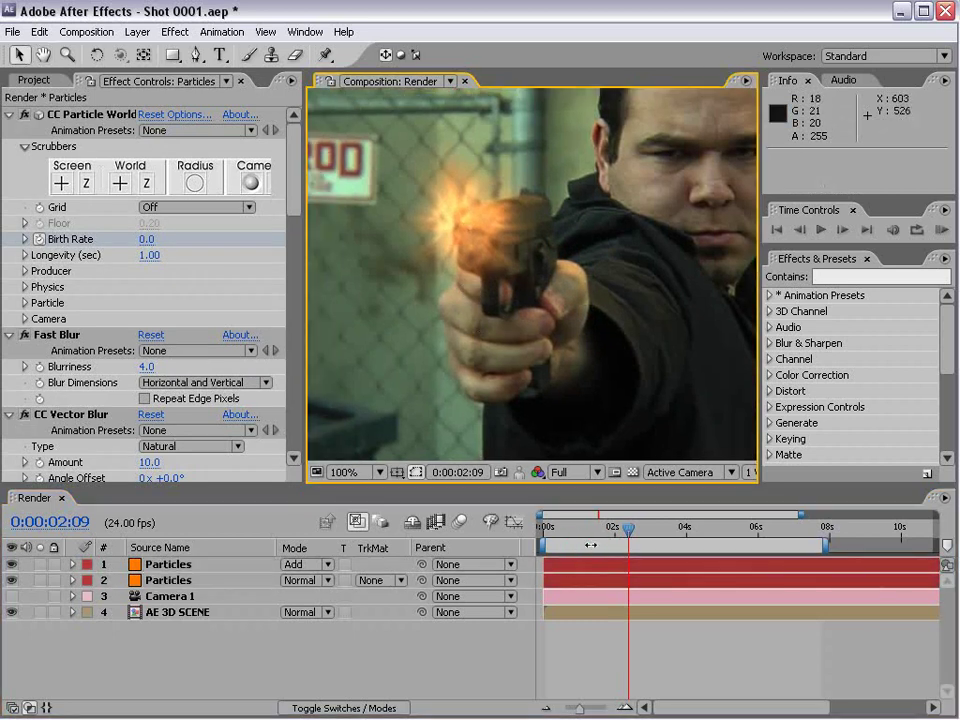
# - Start the work area at 0:00:02:03 and RAM-preview the shot in a maximized viewer
pyautogui.moveTo(618, 527)
pyautogui.mouseDown()
pyautogui.moveTo(606, 536)
pyautogui.moveTo(620, 535)
pyautogui.mouseUp()
pyautogui.press('b')
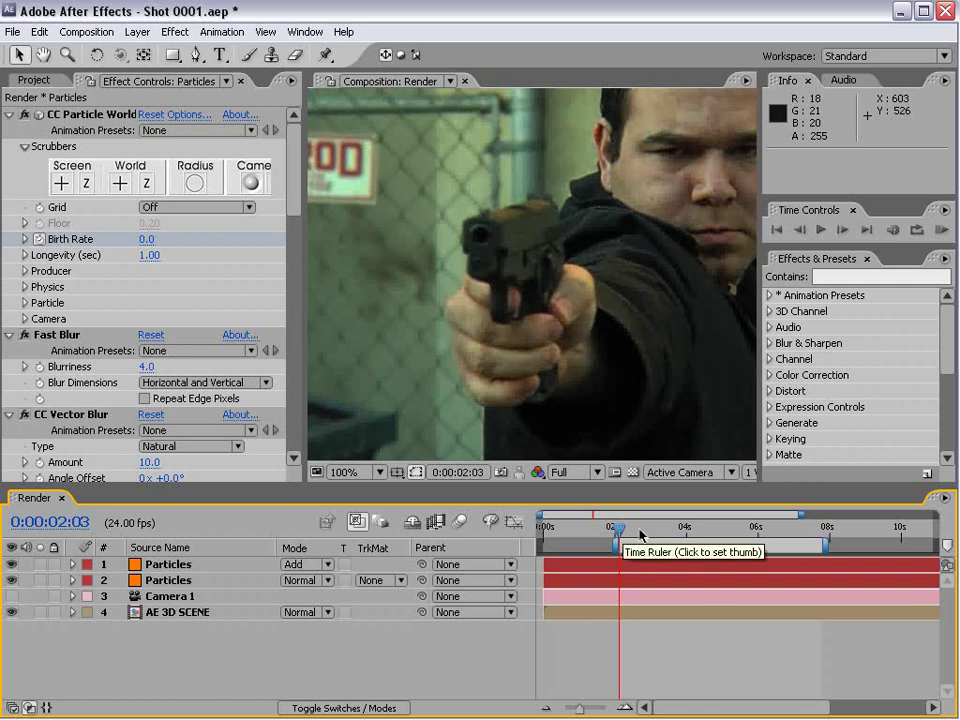
pyautogui.press('KP_0')
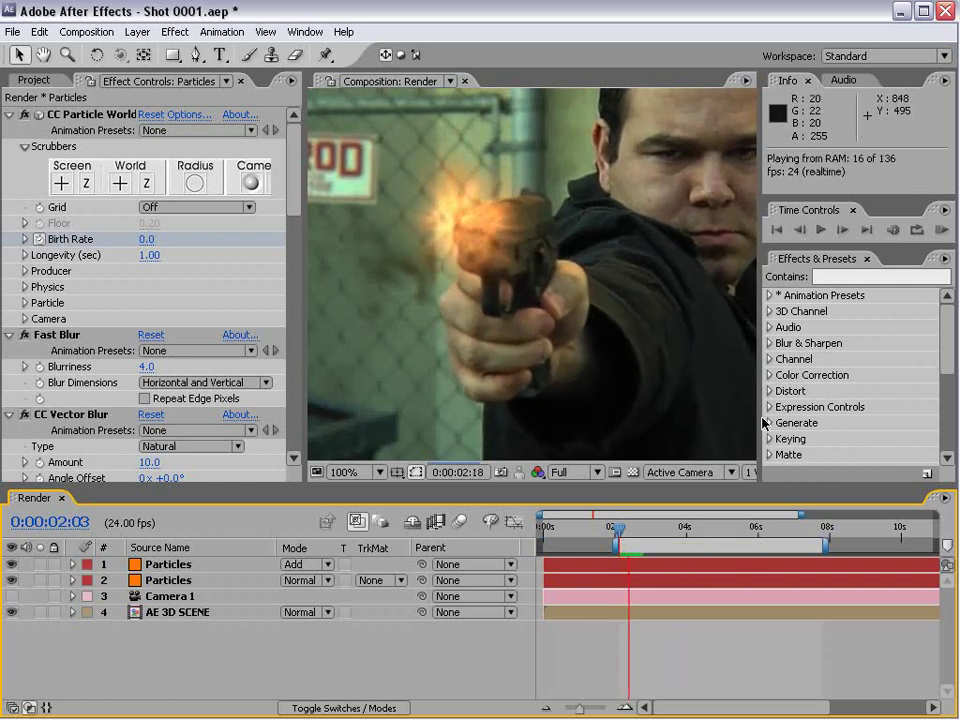
pyautogui.press('`')
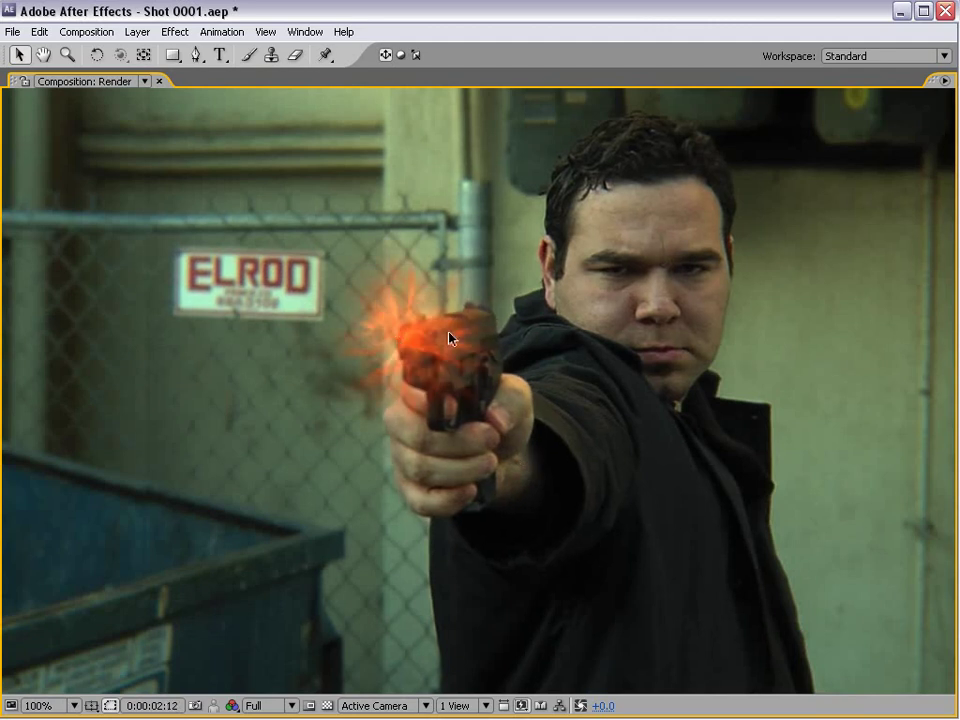
pyautogui.press('`')
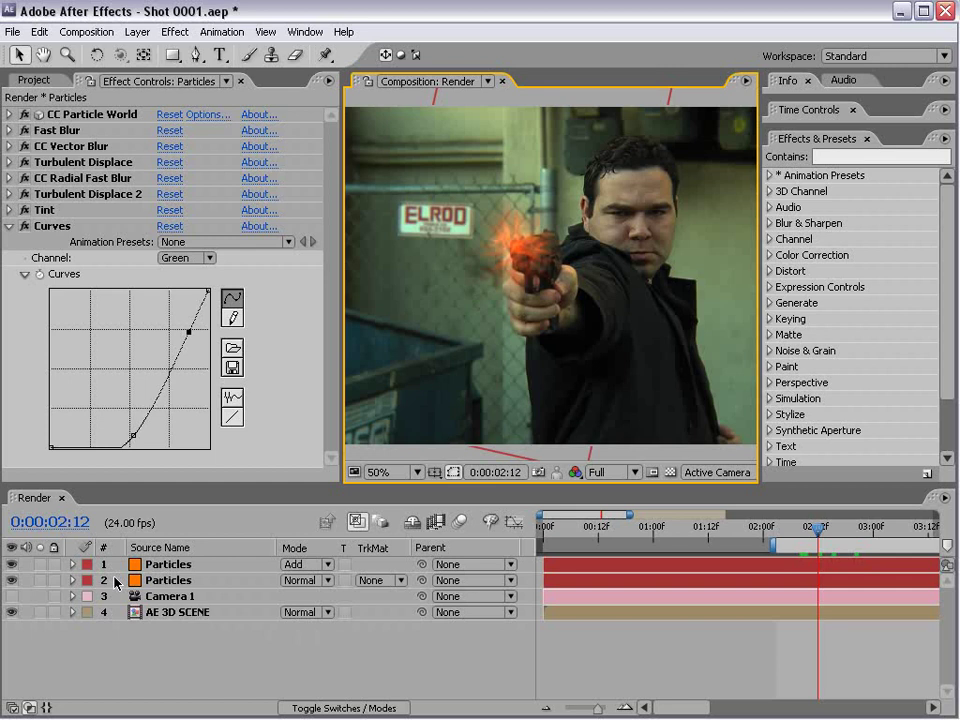
pyautogui.click(175, 565)
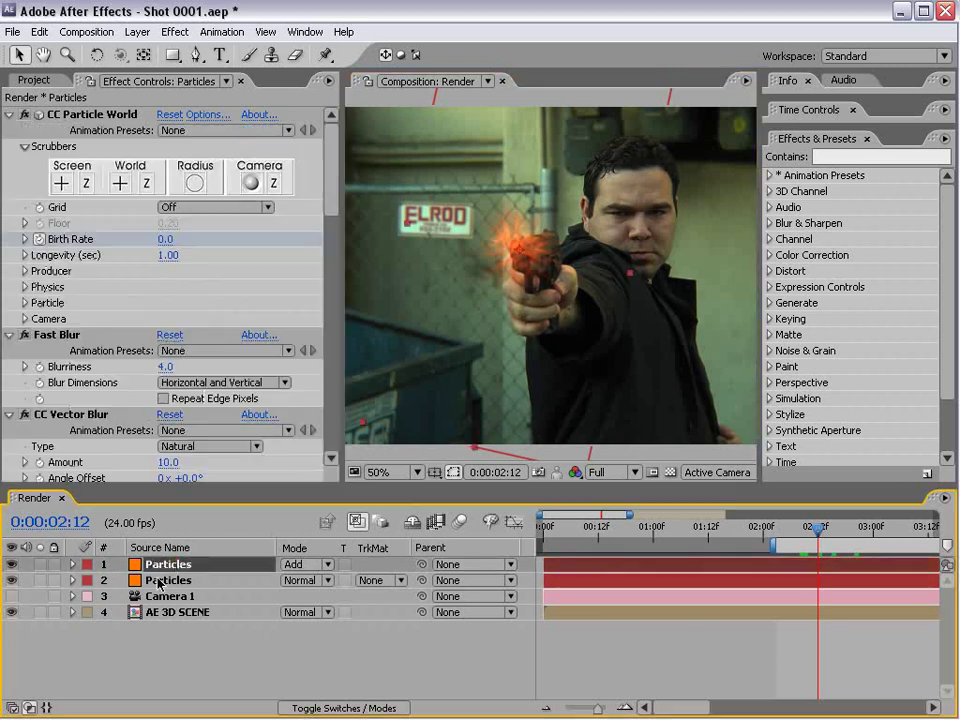
# - Pre-compose both Particles layers into a new composition named 'Muzzle Flash'
pyautogui.click(33, 80)
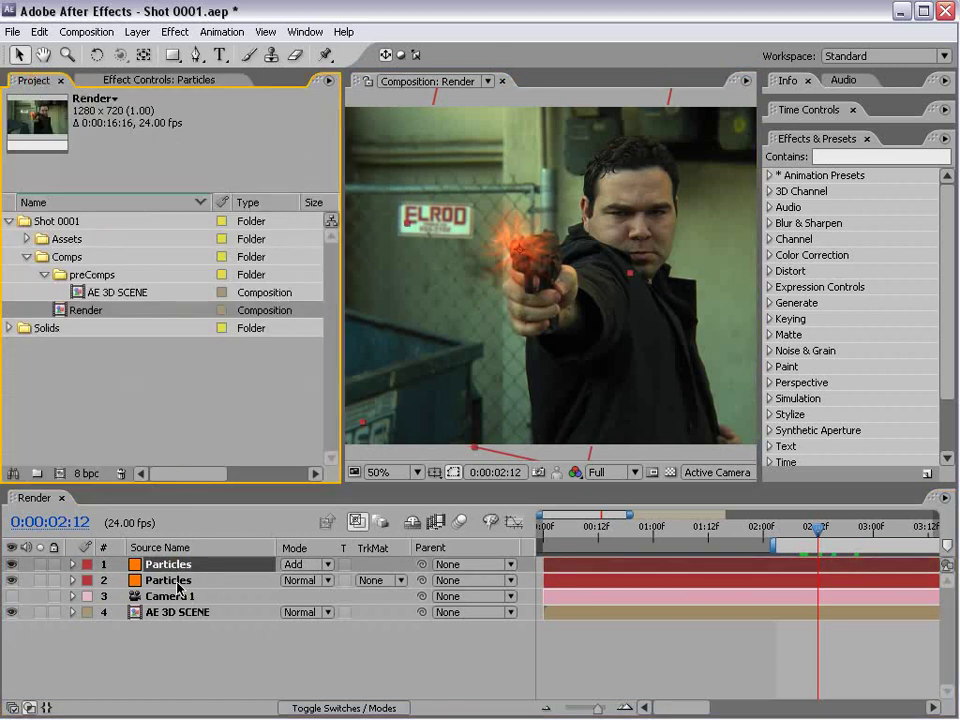
pyautogui.keyDown('shift'); pyautogui.click(163, 581); pyautogui.keyUp('shift')
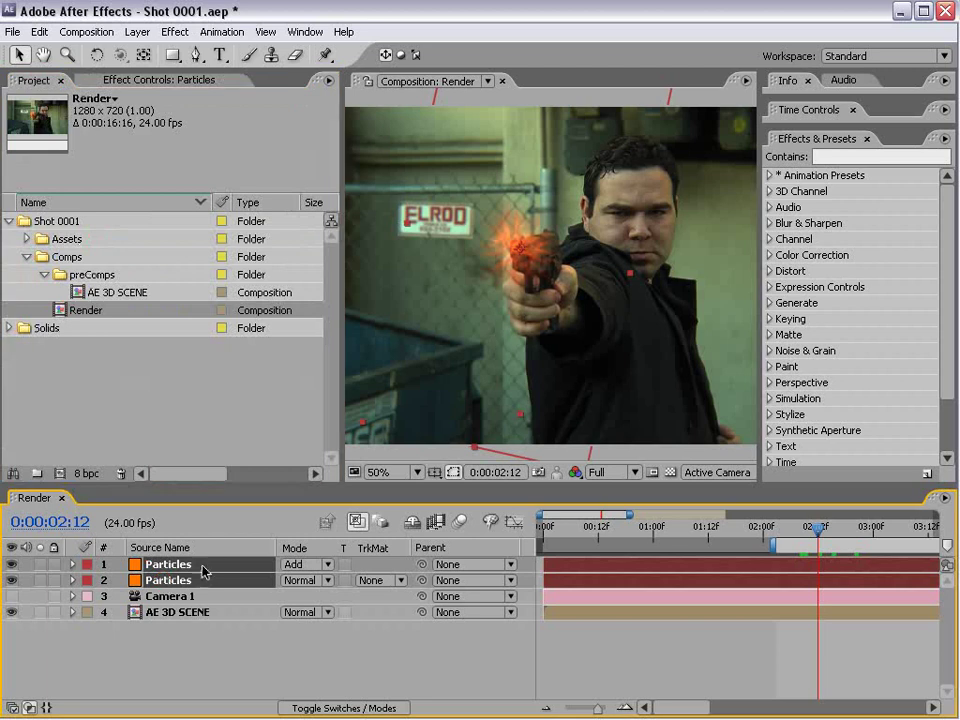
pyautogui.click(137, 32)
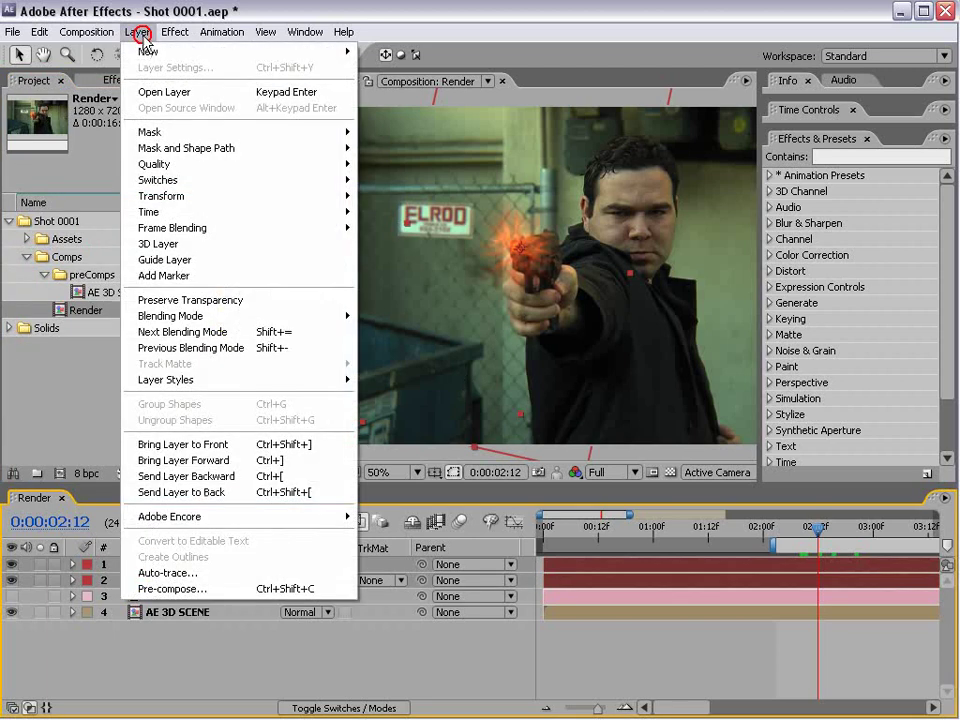
pyautogui.click(193, 590)
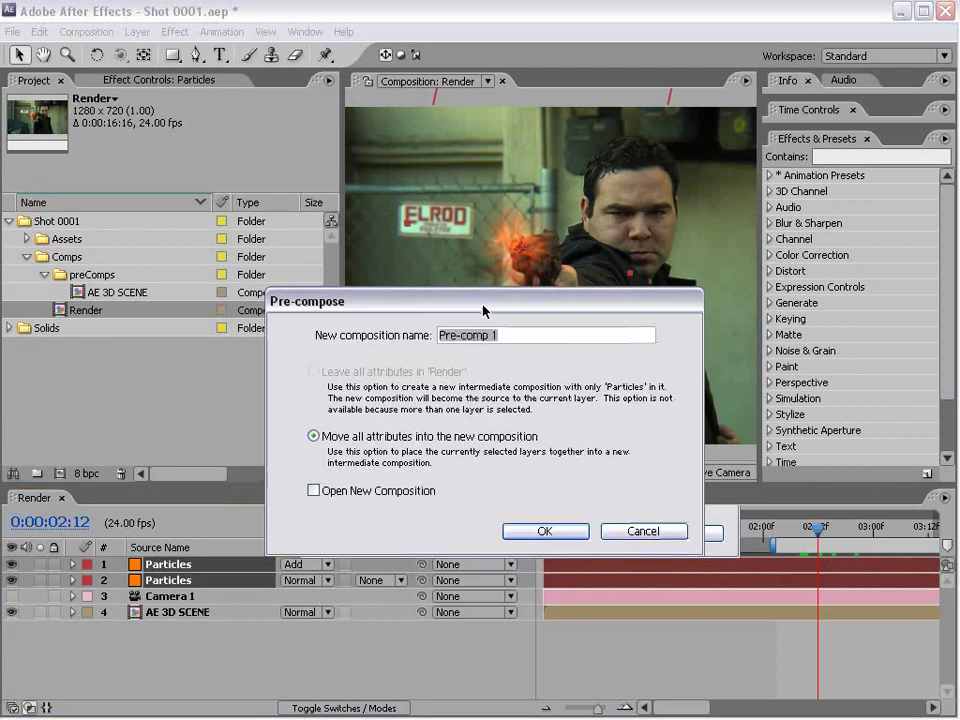
pyautogui.click(184, 330)
pyautogui.write('Muzzle Flash')
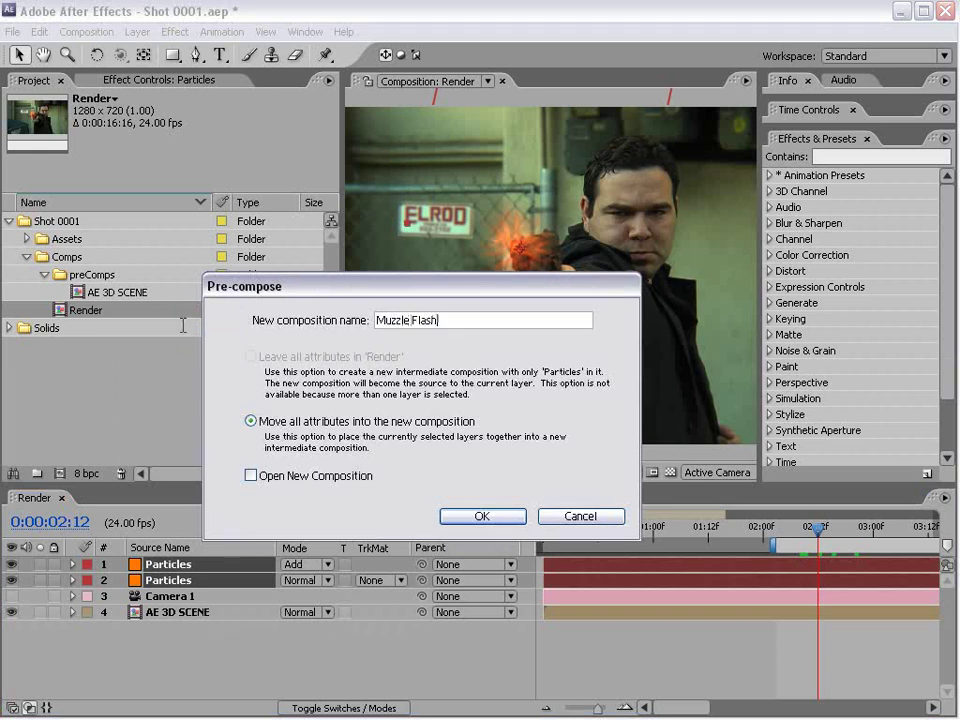
pyautogui.click(500, 520)
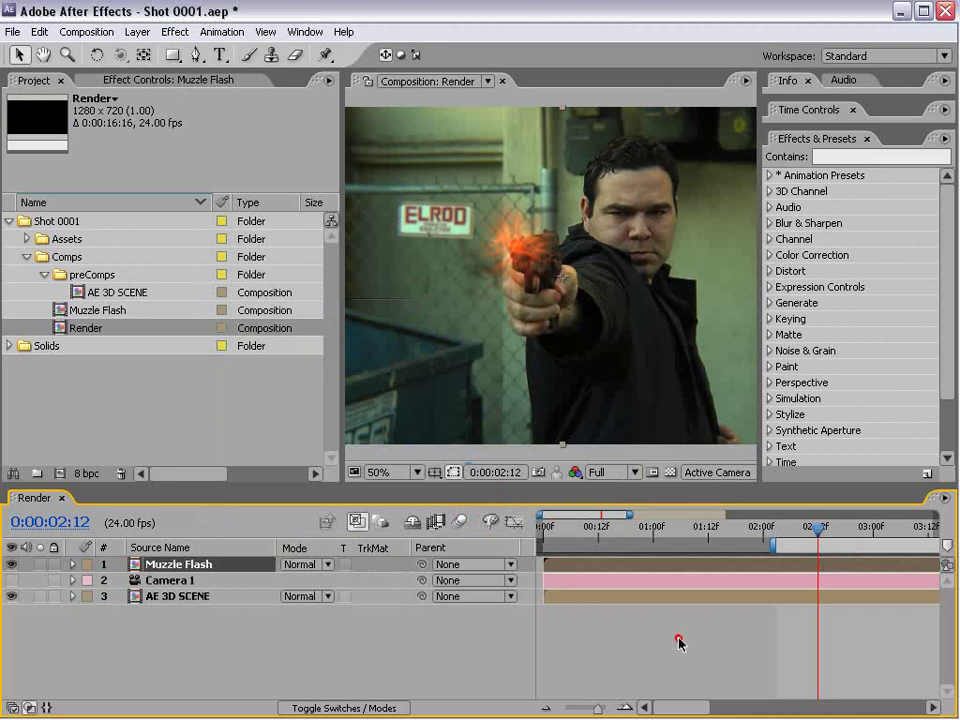
# - Inside Muzzle Flash, duplicate the top Particles layer and scale the copy to 25.9%
pyautogui.doubleClick(190, 565)
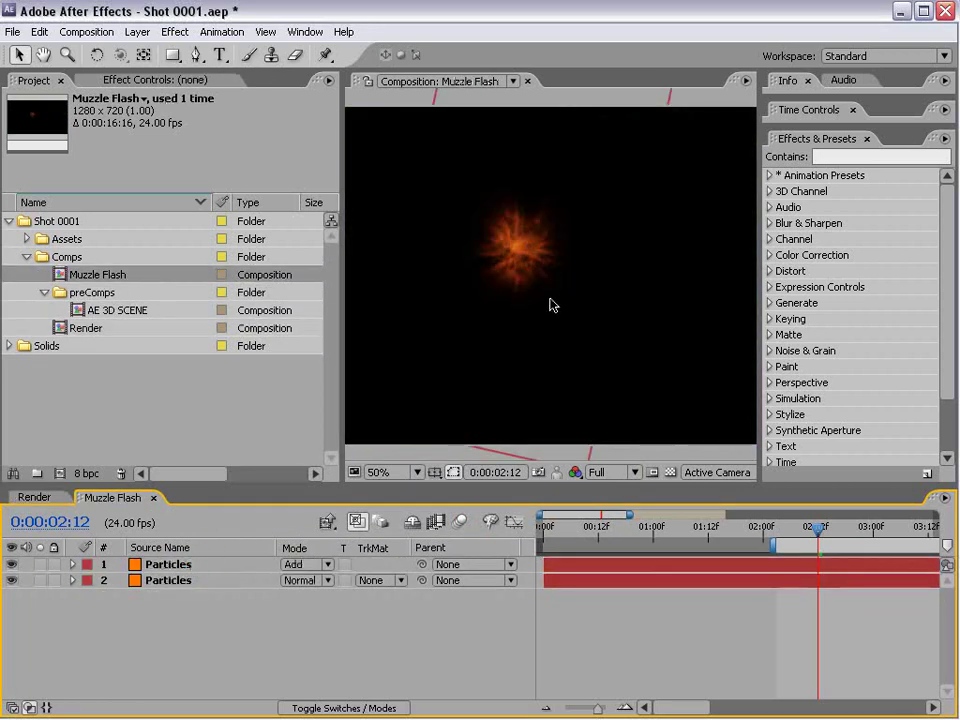
pyautogui.click(160, 564)
pyautogui.scroll(2, 525, 276)
pyautogui.moveTo(525, 276); pyautogui.dragTo(568, 319)
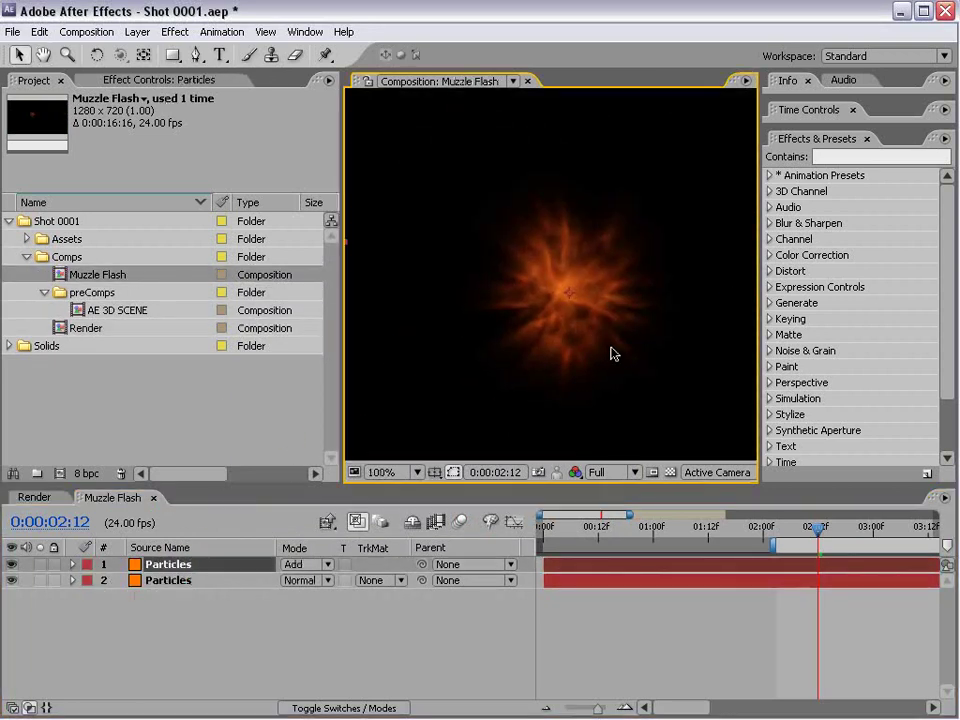
pyautogui.hotkey('ctrl', 'd')
pyautogui.press('s')
pyautogui.moveTo(303, 580)
pyautogui.mouseDown()
pyautogui.moveTo(285, 583)
pyautogui.moveTo(305, 585)
pyautogui.mouseUp()
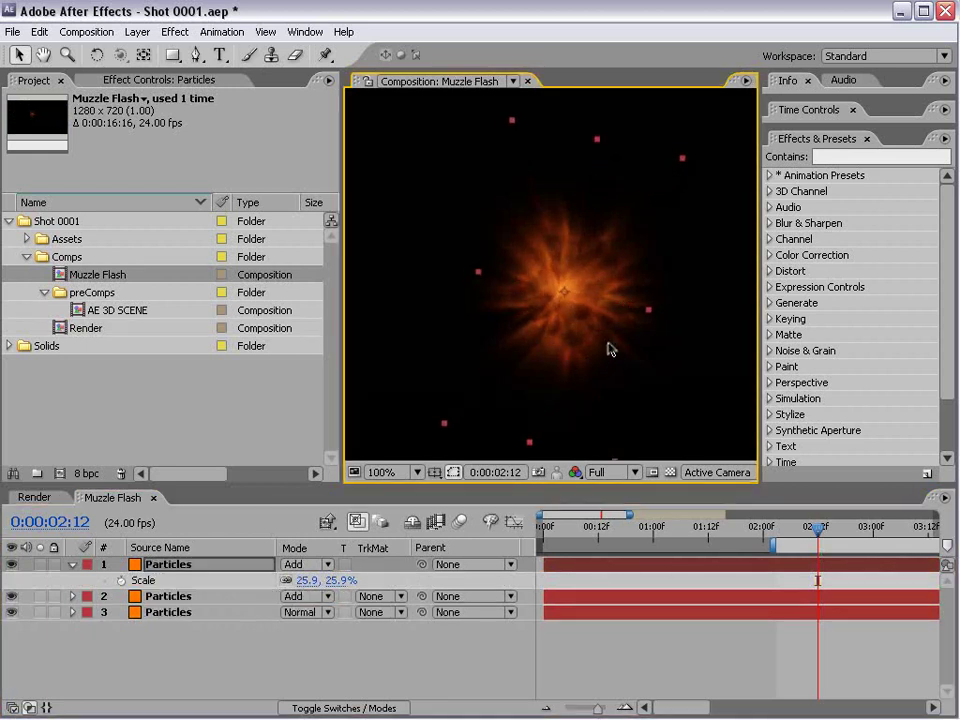
pyautogui.click(802, 620)
pyautogui.hscroll(3, 681, 544)
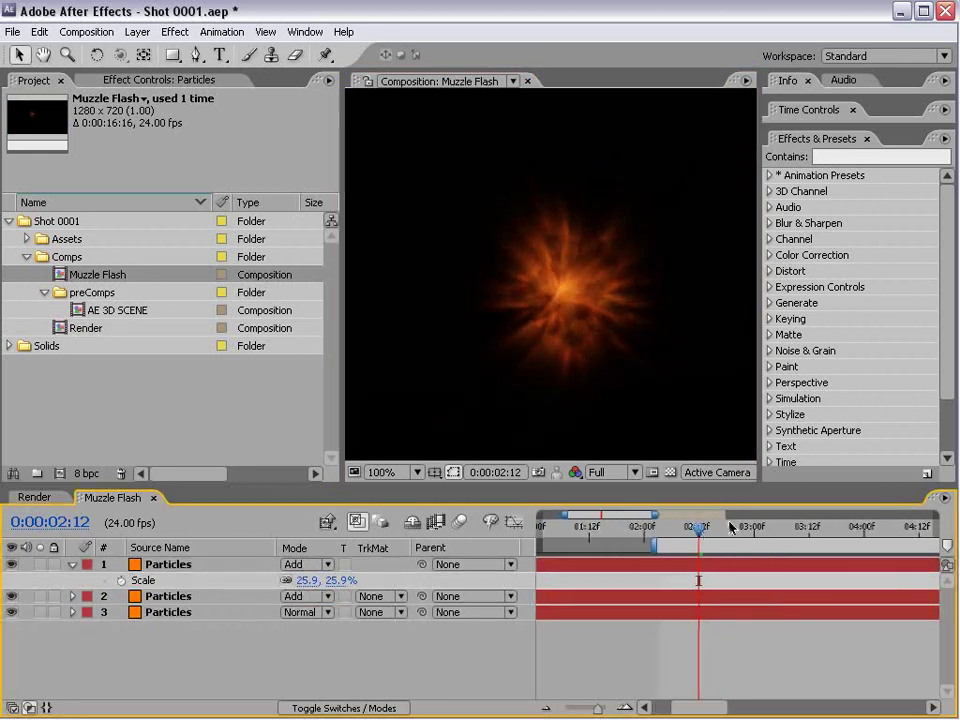
pyautogui.click(722, 530)
pyautogui.moveTo(722, 532); pyautogui.dragTo(717, 565)
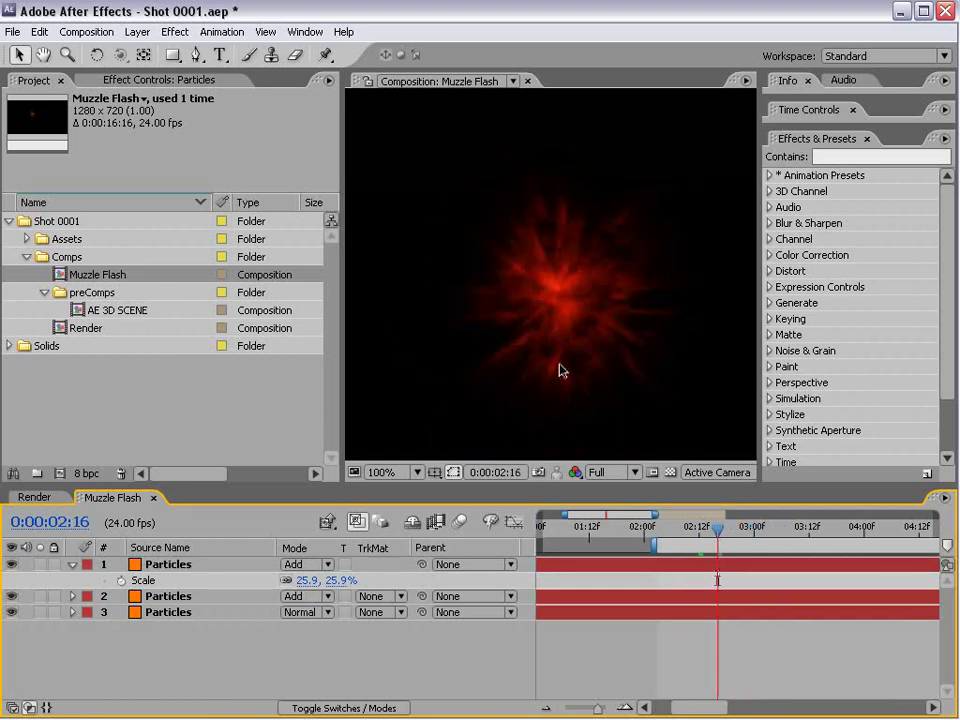
# - Add an adjustment layer with Tint at 81% and a Curves effect
pyautogui.click(137, 31)
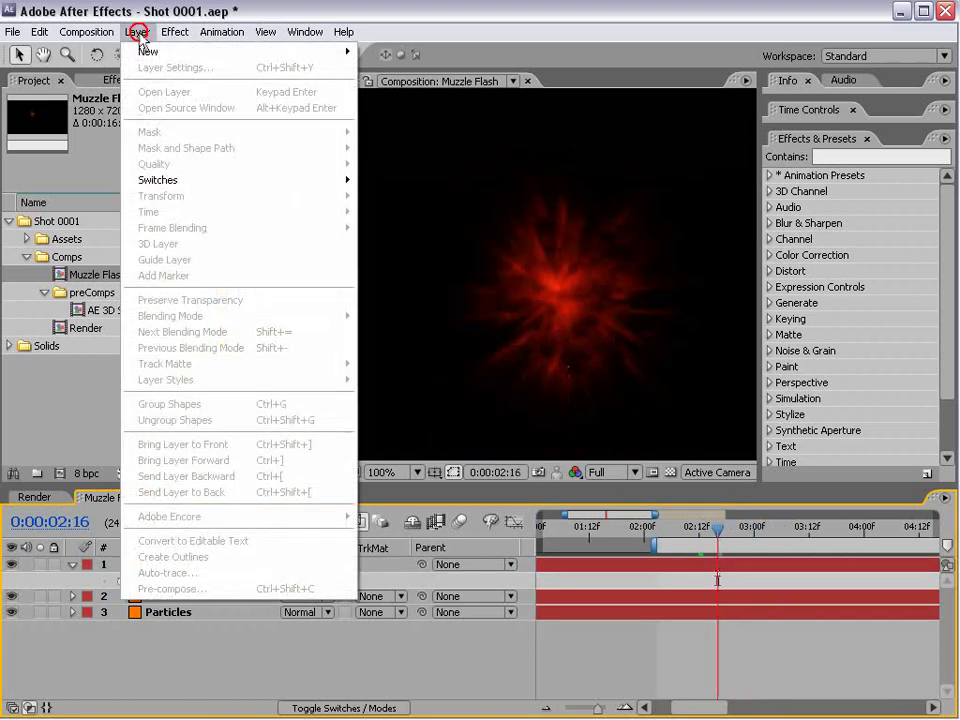
pyautogui.moveTo(155, 56)
pyautogui.click(380, 148)
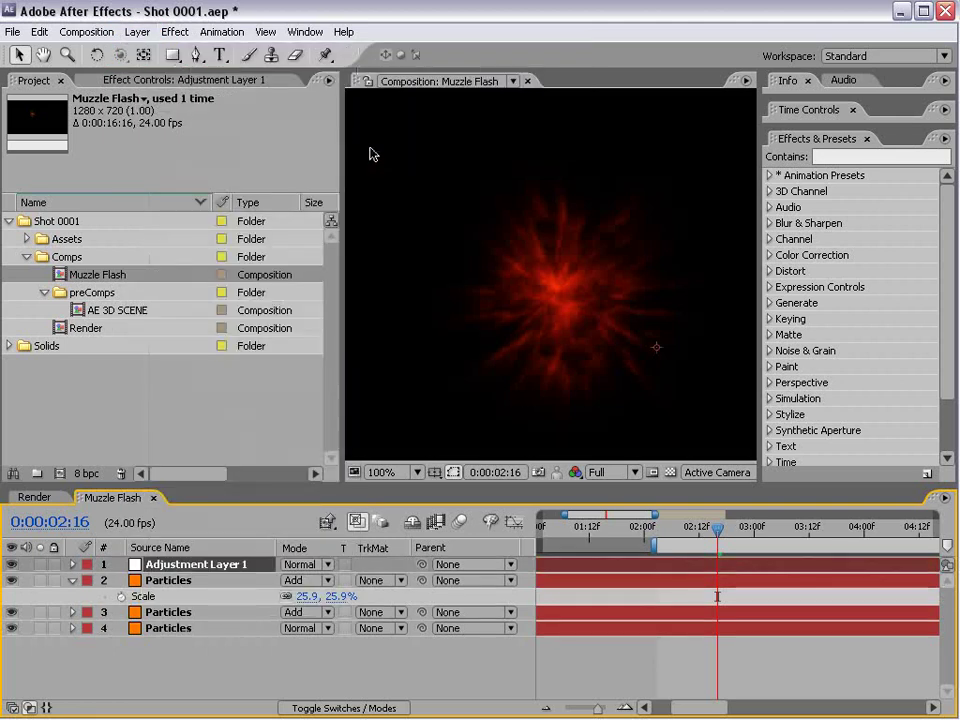
pyautogui.click(175, 31)
pyautogui.moveTo(205, 173)
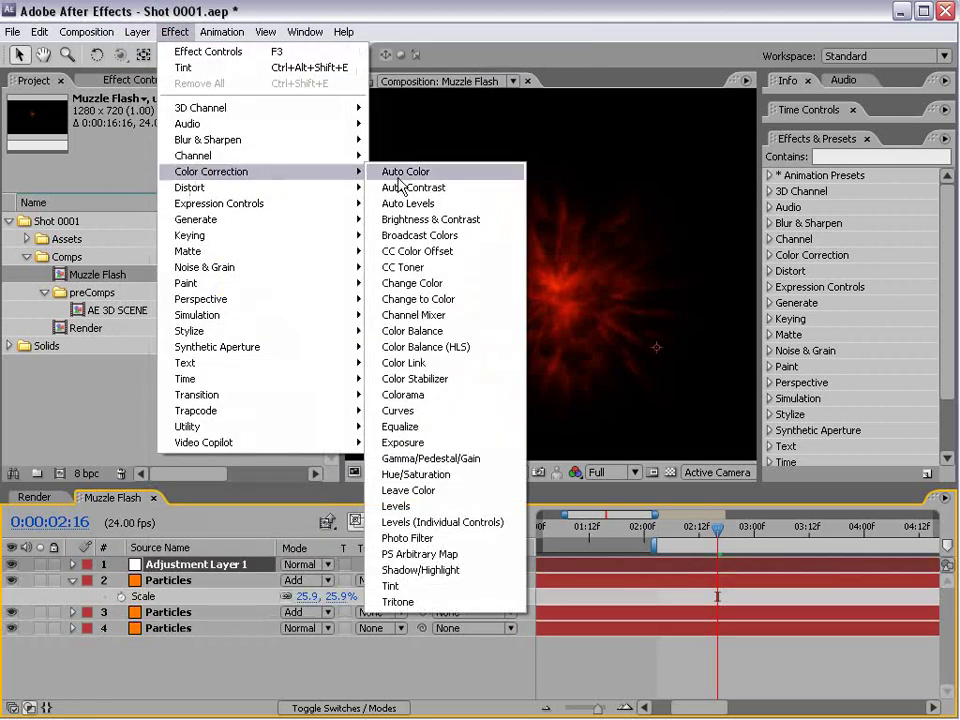
pyautogui.click(400, 586)
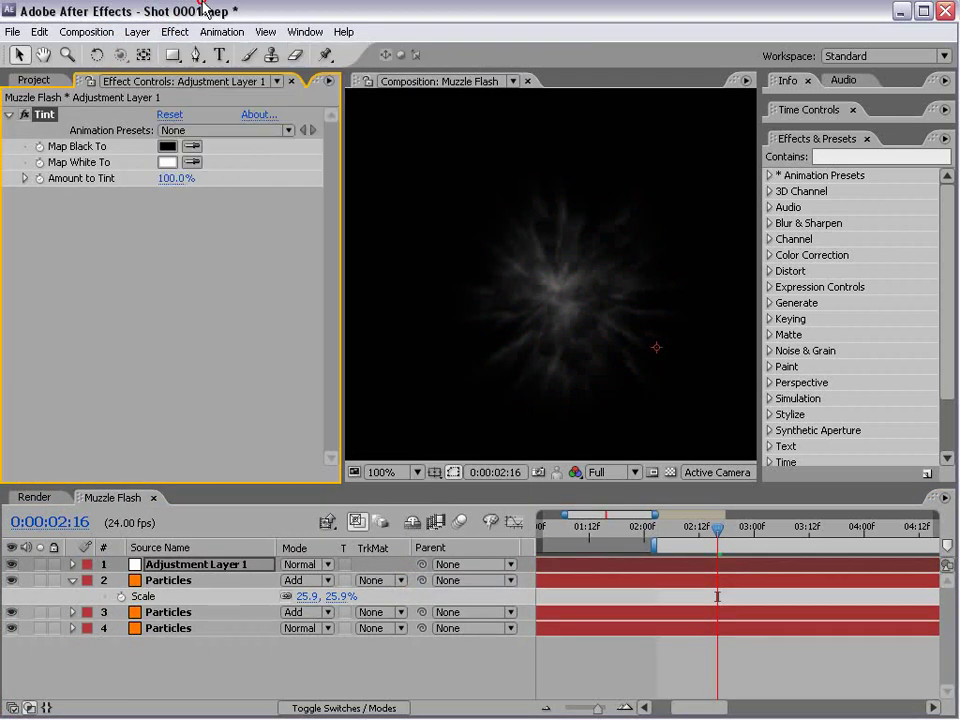
pyautogui.click(175, 31)
pyautogui.moveTo(187, 175)
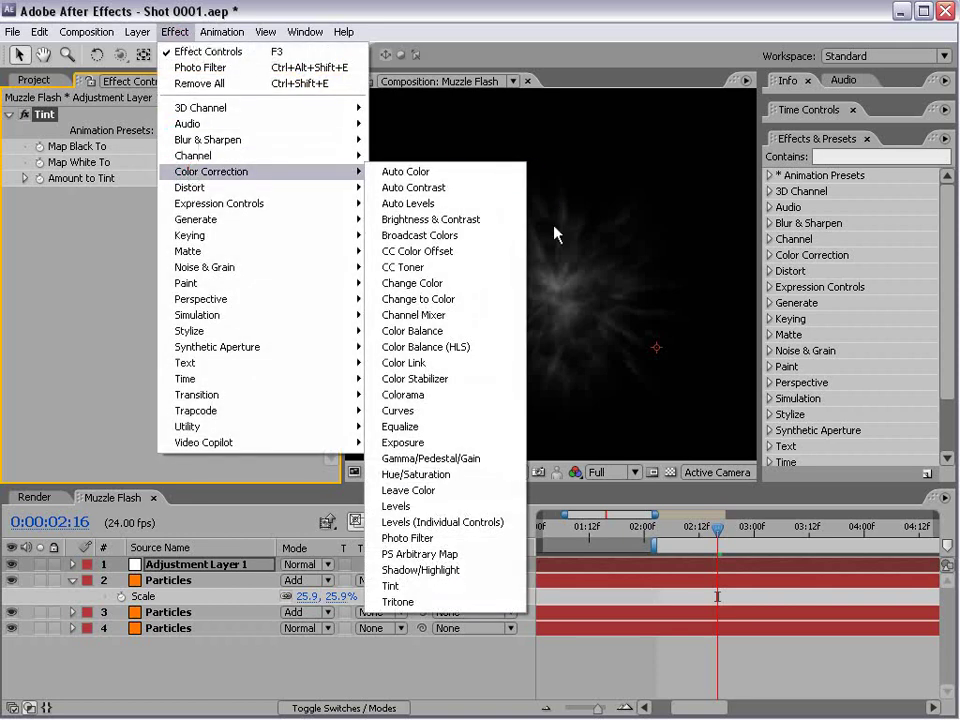
pyautogui.click(440, 407)
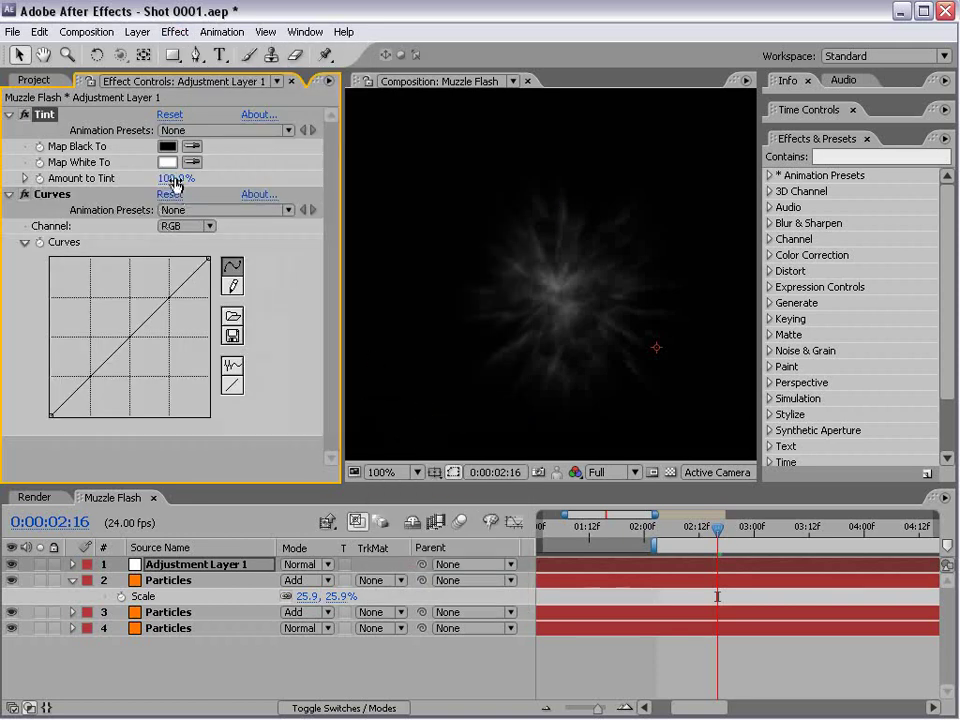
pyautogui.moveTo(175, 178); pyautogui.dragTo(157, 178)
# - Bend the Blue curve down and shape the Green curve into an S for a golden tone
pyautogui.click(178, 228)
pyautogui.click(189, 274)
pyautogui.moveTo(120, 343); pyautogui.dragTo(148, 355)
pyautogui.click(186, 226)
pyautogui.click(186, 210)
pyautogui.click(154, 311)
pyautogui.moveTo(117, 350); pyautogui.dragTo(108, 370)
pyautogui.click(156, 304)
pyautogui.moveTo(156, 304); pyautogui.dragTo(154, 296)
pyautogui.click(106, 369)
# - Scrub through the shot to preview the colour, then reselect Adjustment Layer 1
pyautogui.press(',')
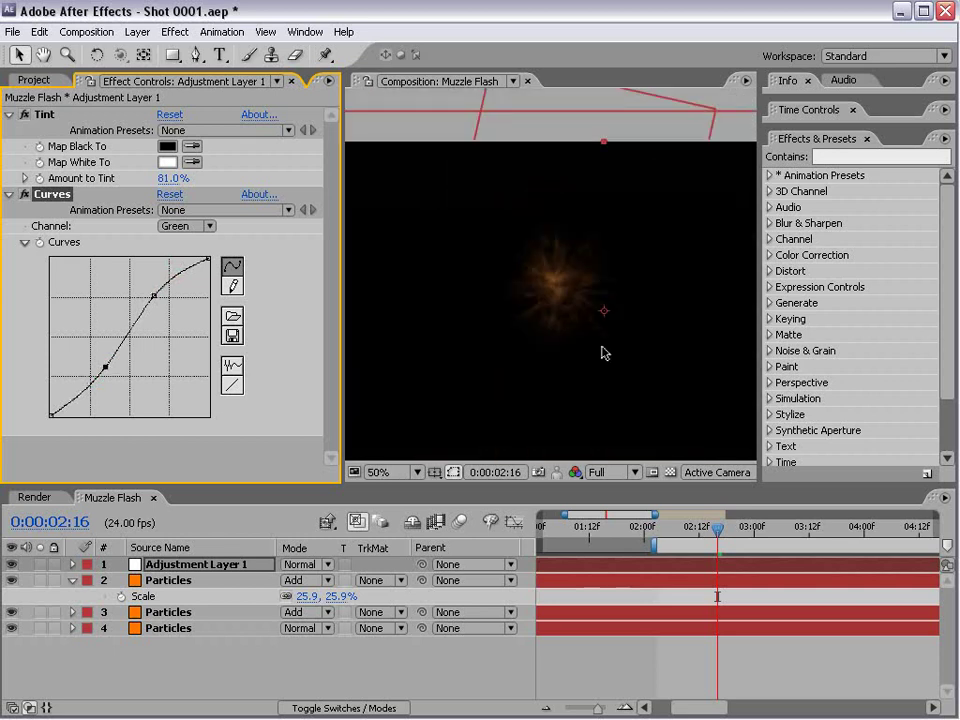
pyautogui.click(678, 558)
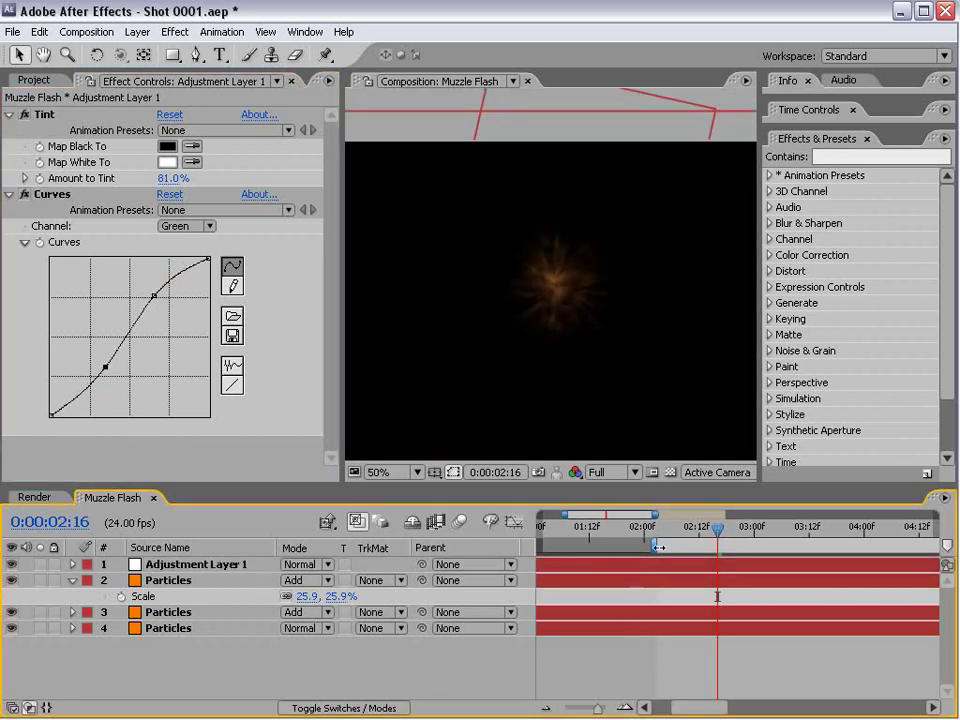
pyautogui.moveTo(685, 535)
pyautogui.mouseDown()
pyautogui.moveTo(674, 533)
pyautogui.moveTo(704, 533)
pyautogui.mouseUp()
pyautogui.scroll(2, 561, 289)
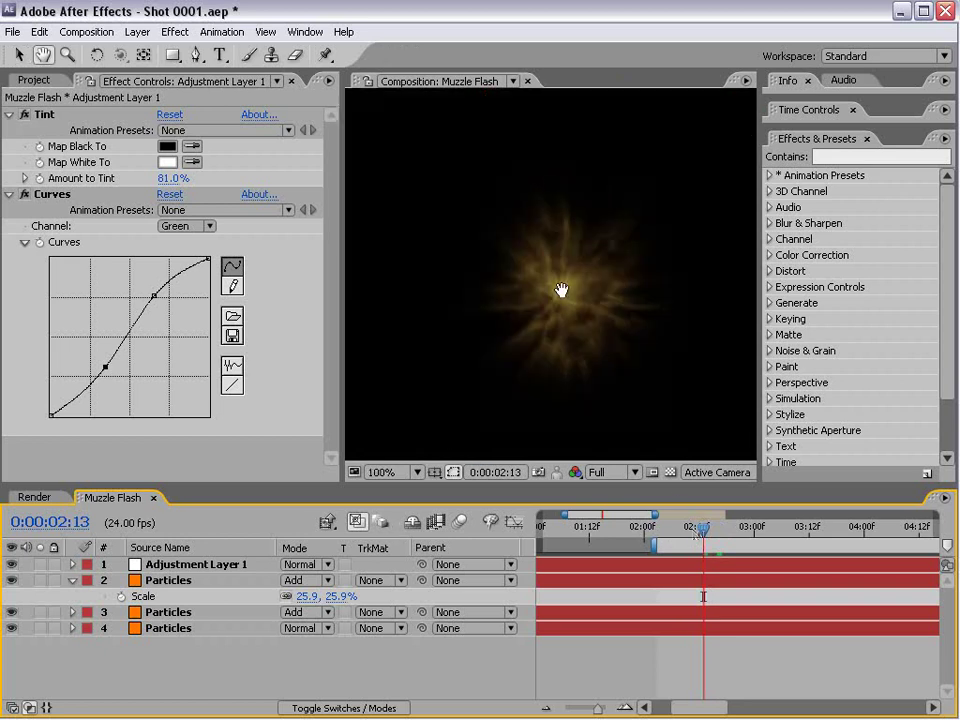
pyautogui.click(381, 405)
pyautogui.click(172, 568)
# - Keyframe Adjustment Layer 1's Opacity from 0% at 2:13 to 100% at 2:20
pyautogui.press('t')
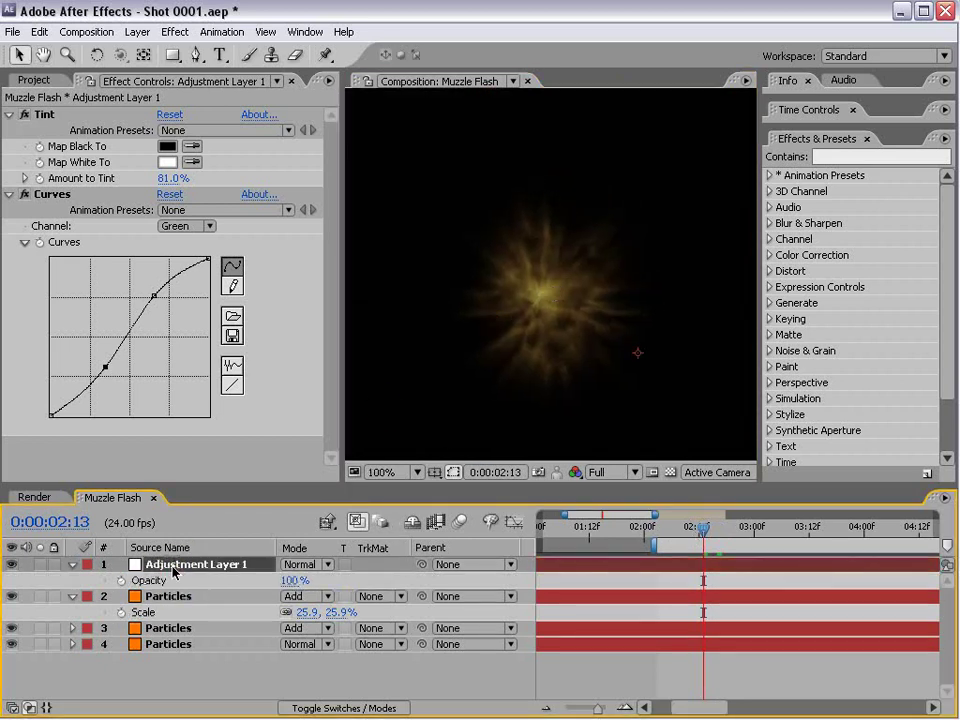
pyautogui.click(293, 580)
pyautogui.write('0')
pyautogui.press('Return')
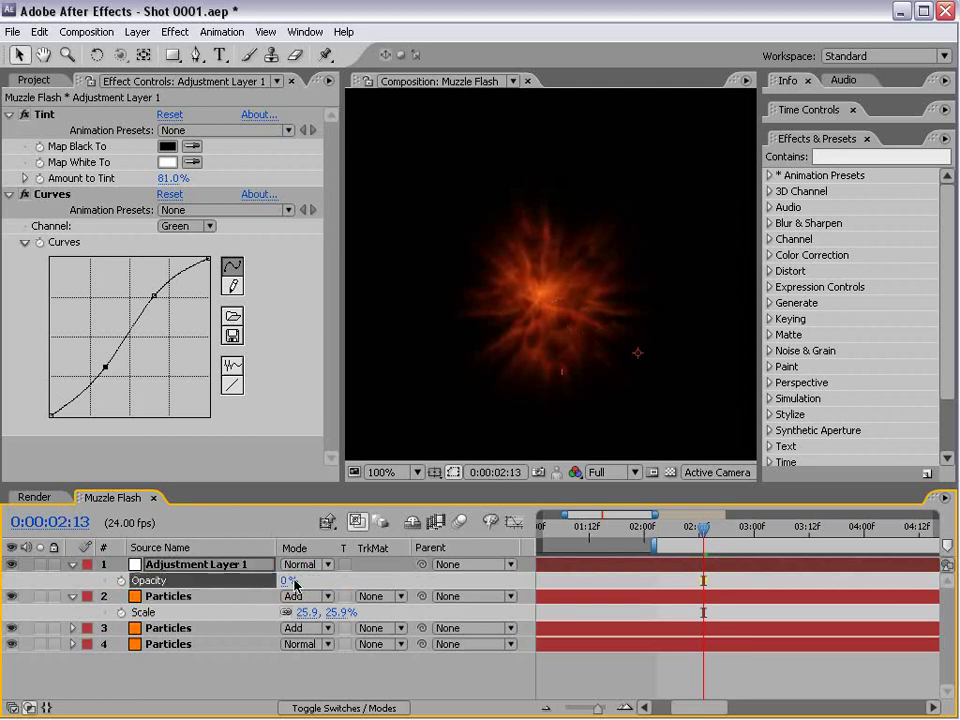
pyautogui.click(122, 581)
pyautogui.moveTo(701, 527); pyautogui.dragTo(735, 533)
pyautogui.moveTo(285, 575); pyautogui.dragTo(318, 580)
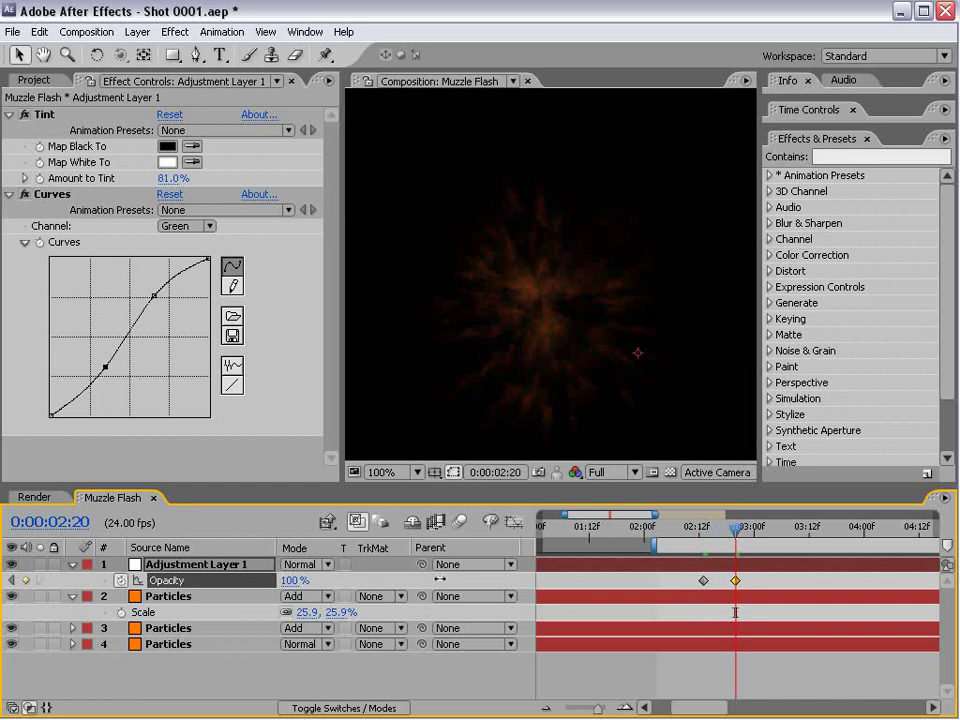
pyautogui.moveTo(697, 535); pyautogui.dragTo(753, 540)
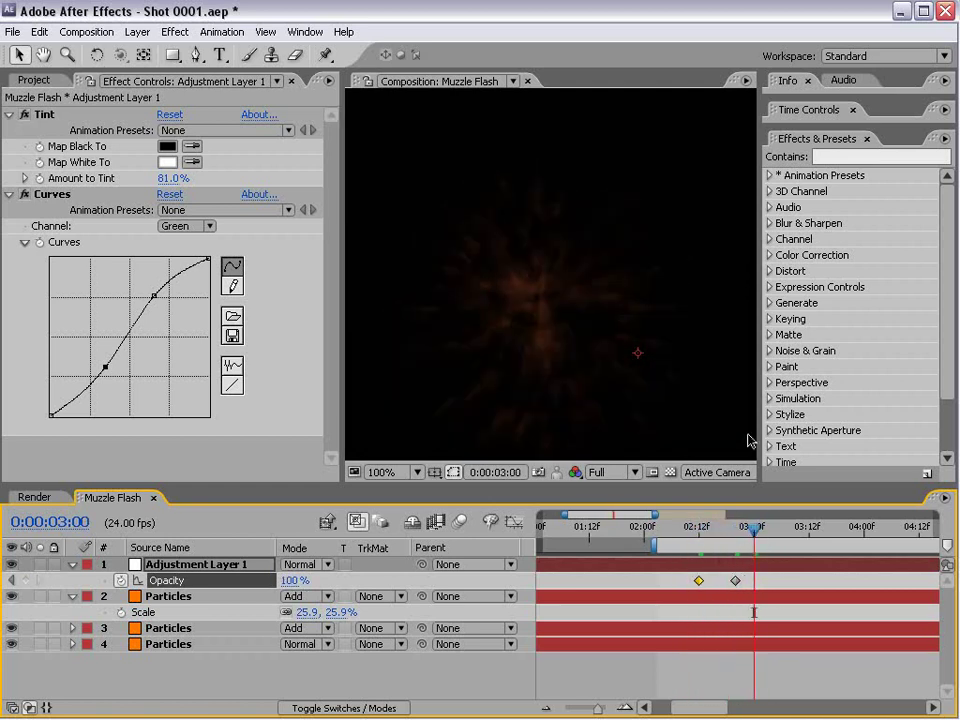
# - End the Muzzle Flash work area at 3:00, preview it, and view the flash near 2:08
pyautogui.press('n')
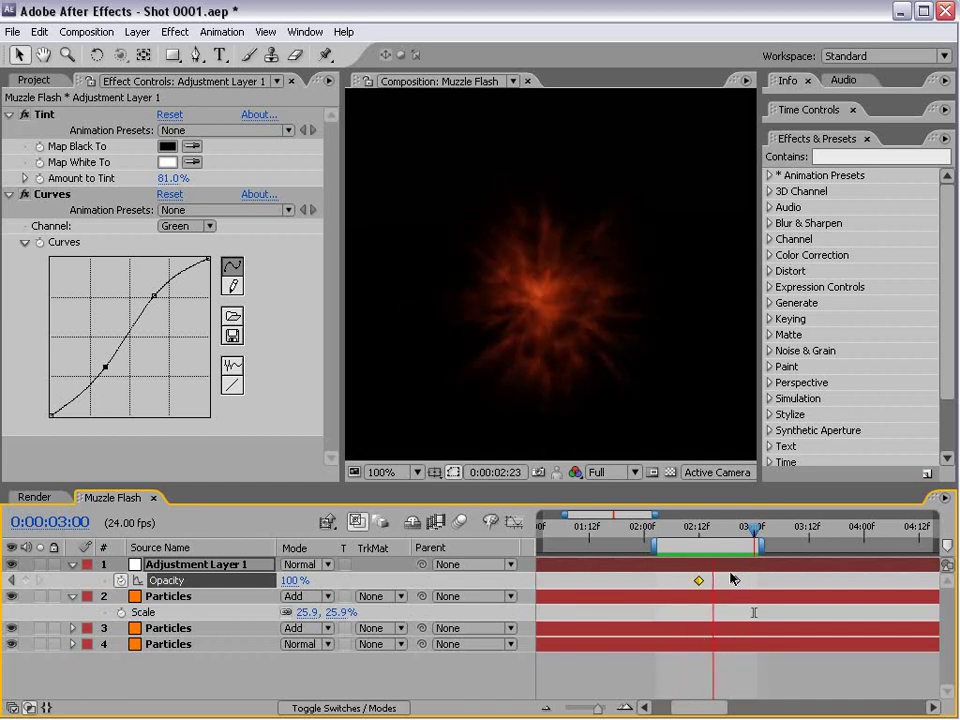
pyautogui.click(683, 668)
pyautogui.moveTo(754, 527); pyautogui.dragTo(676, 538)
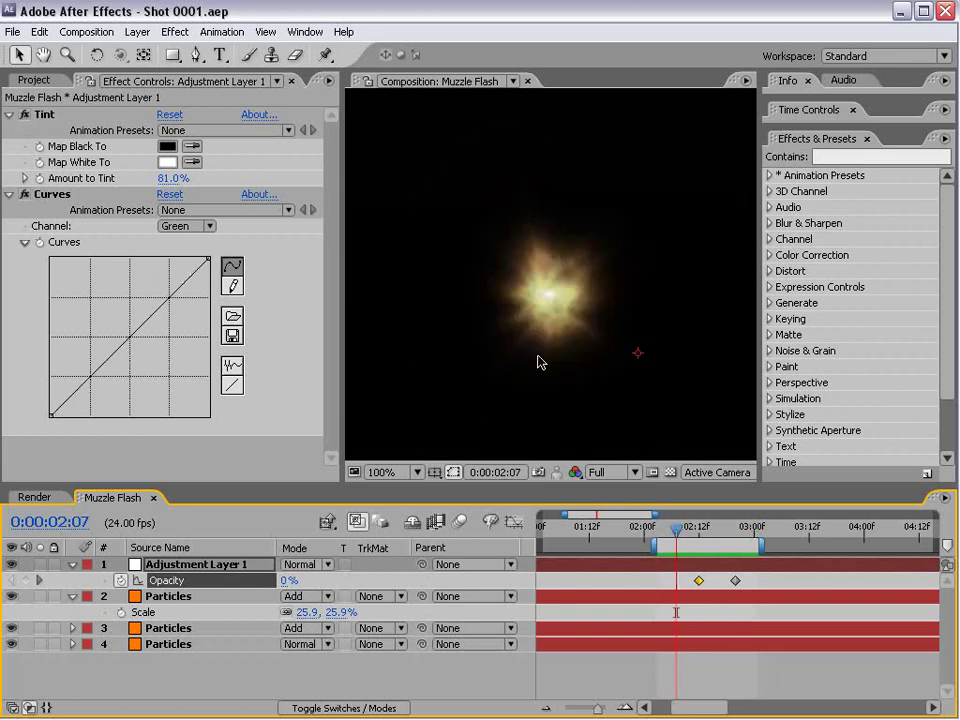
# - Check the flash in the Render comp, then return to Muzzle Flash and show the folder tree
pyautogui.click(28, 495)
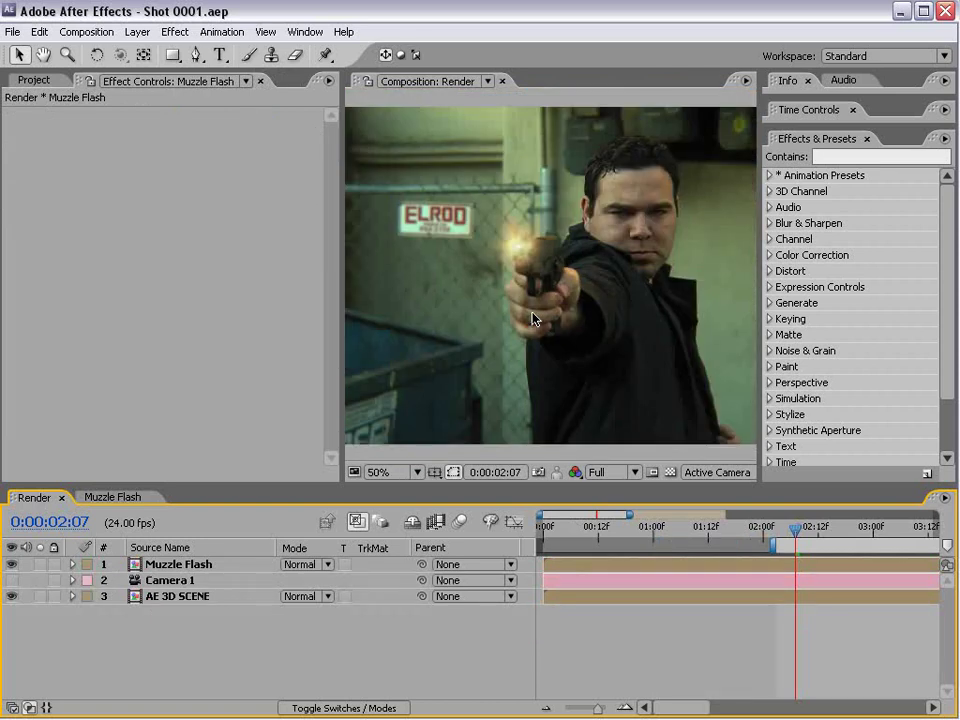
pyautogui.click(95, 497)
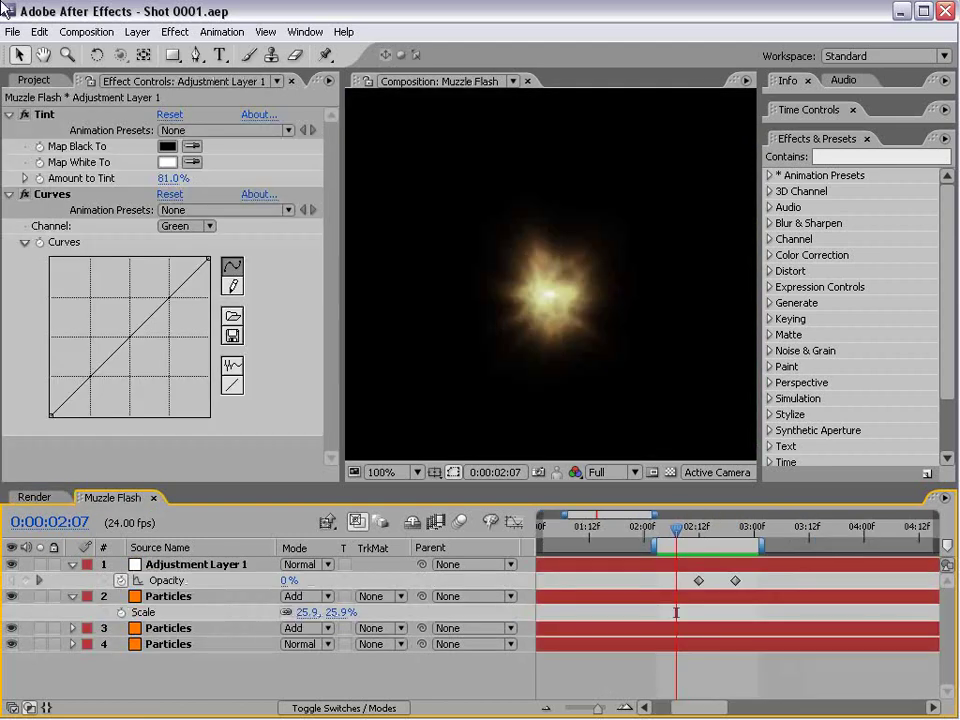
pyautogui.click(29, 81)
# - Duplicate the Muzzle Flash composition and rename the copy to Smoke
pyautogui.click(88, 326)
pyautogui.click(96, 276)
pyautogui.click(39, 32)
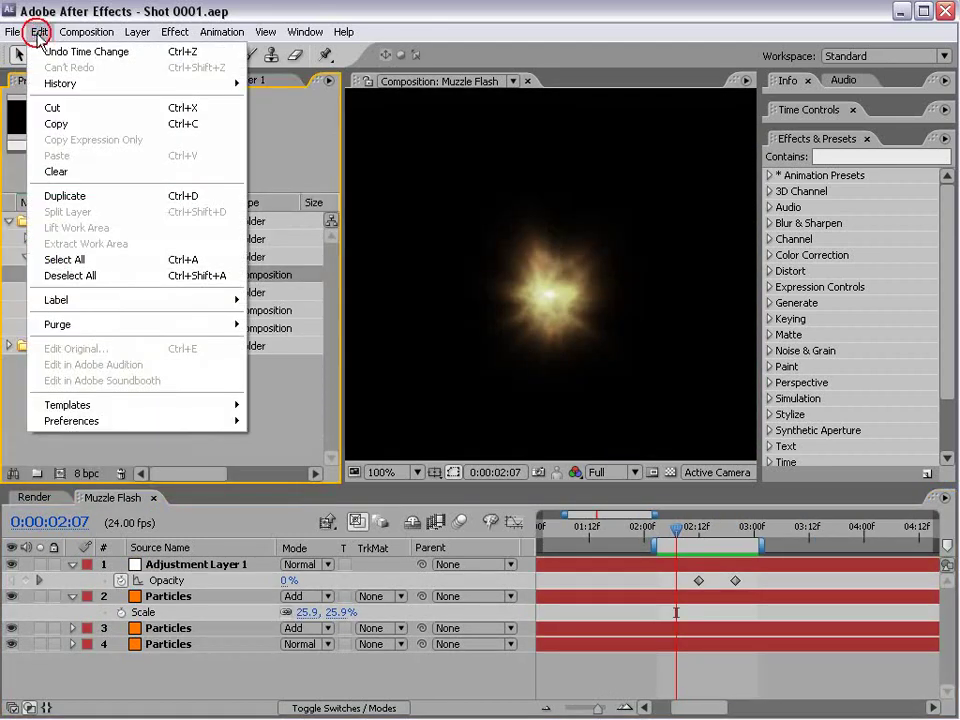
pyautogui.click(80, 196)
pyautogui.click(75, 306)
pyautogui.click(88, 294)
pyautogui.press('Return')
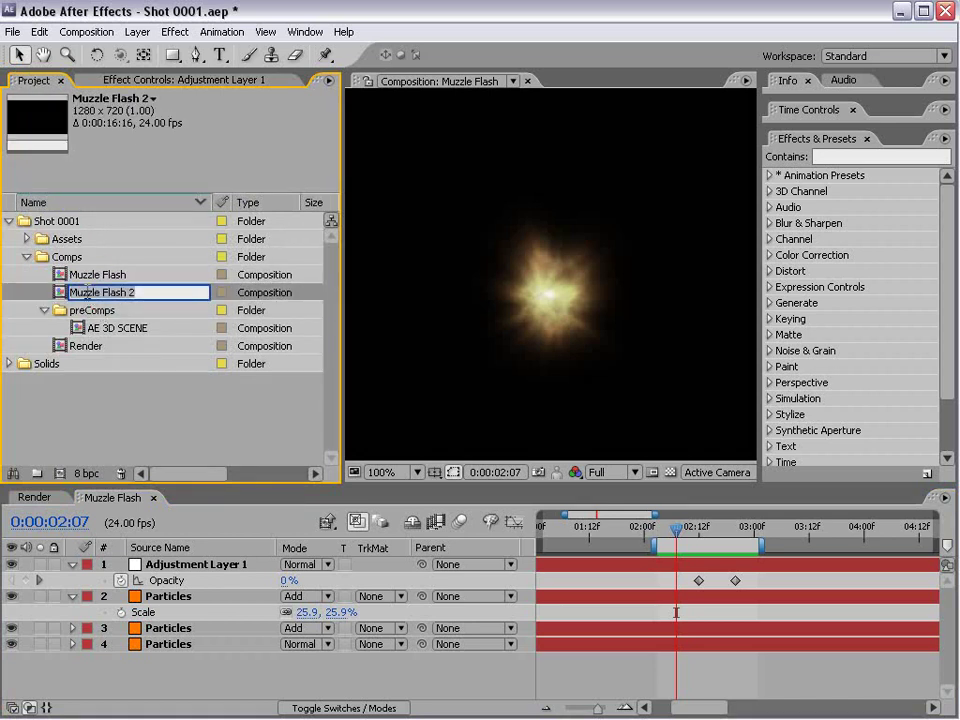
pyautogui.write('Smoke')
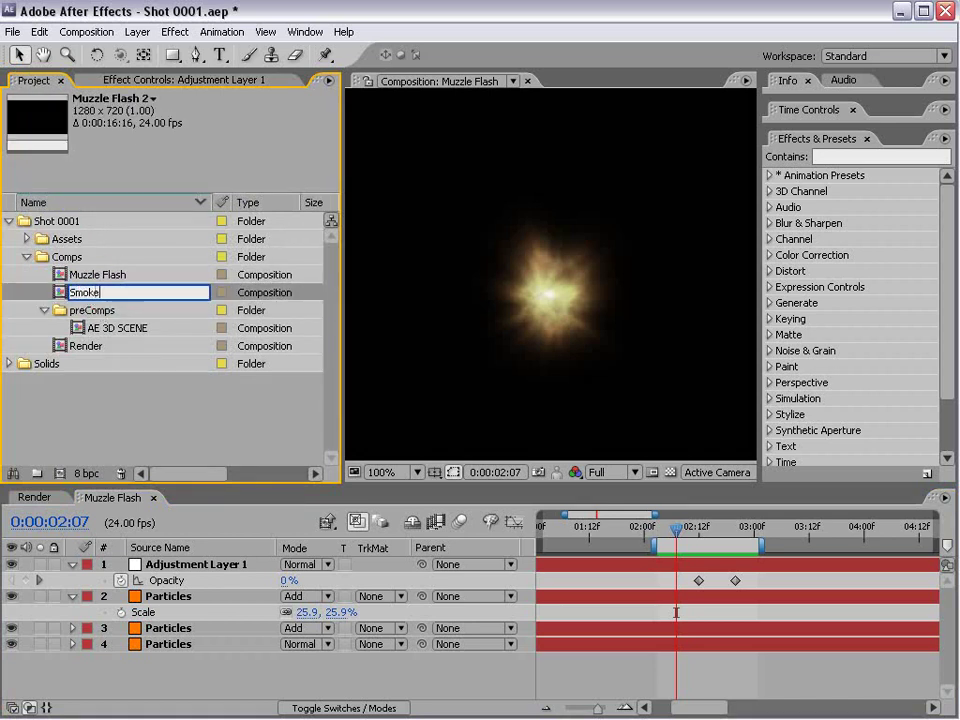
pyautogui.click(99, 448)
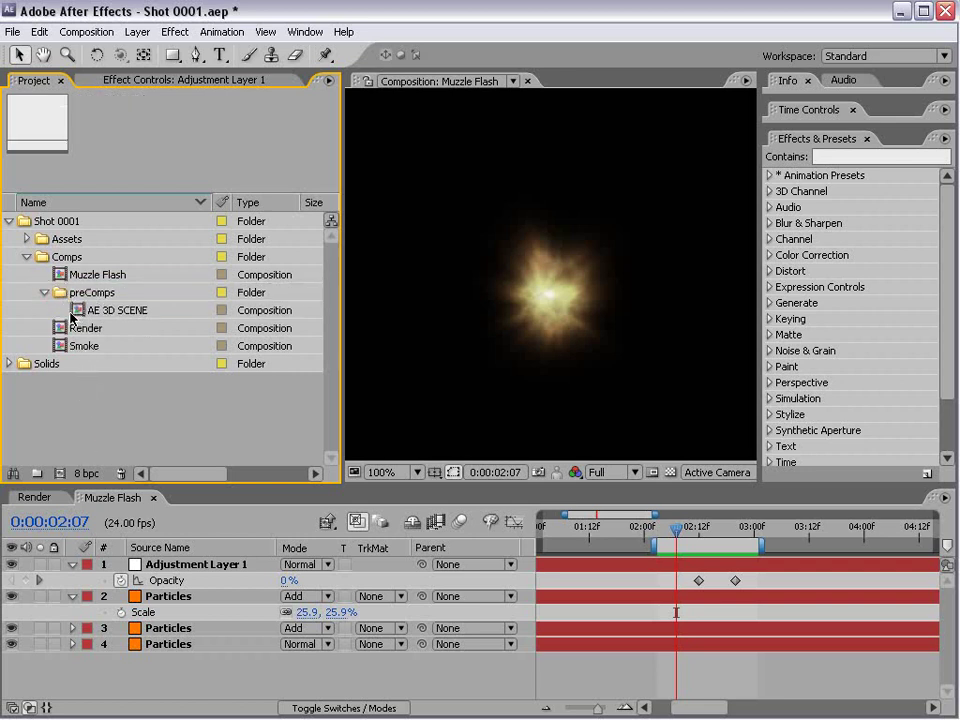
# - Open the Smoke comp and add a new adjustment layer above Adjustment Layer 1
pyautogui.doubleClick(61, 345)
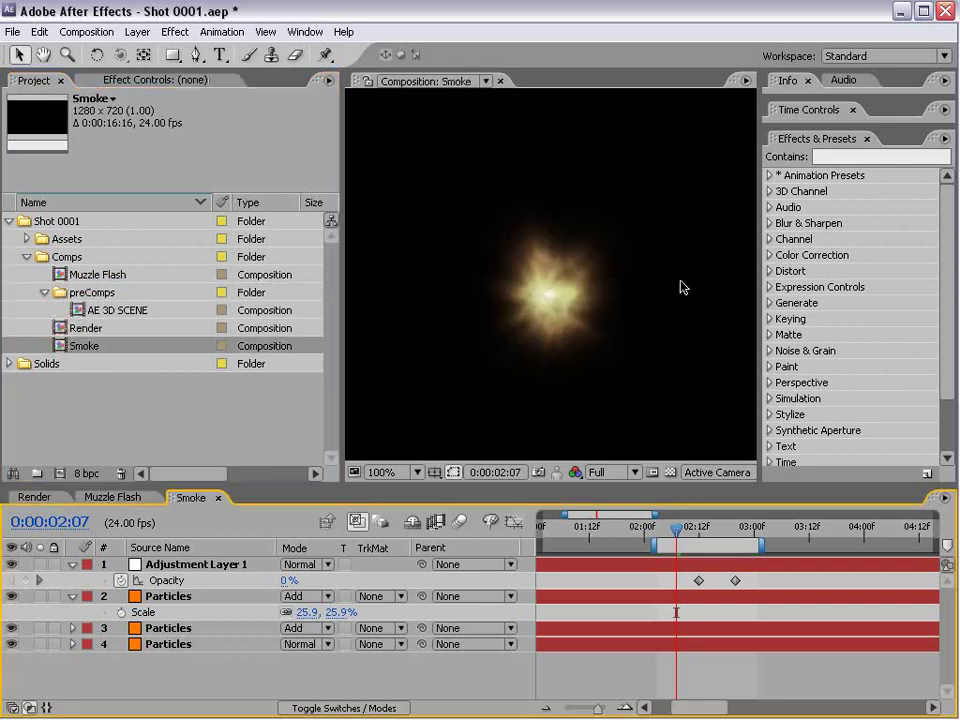
pyautogui.click(182, 565)
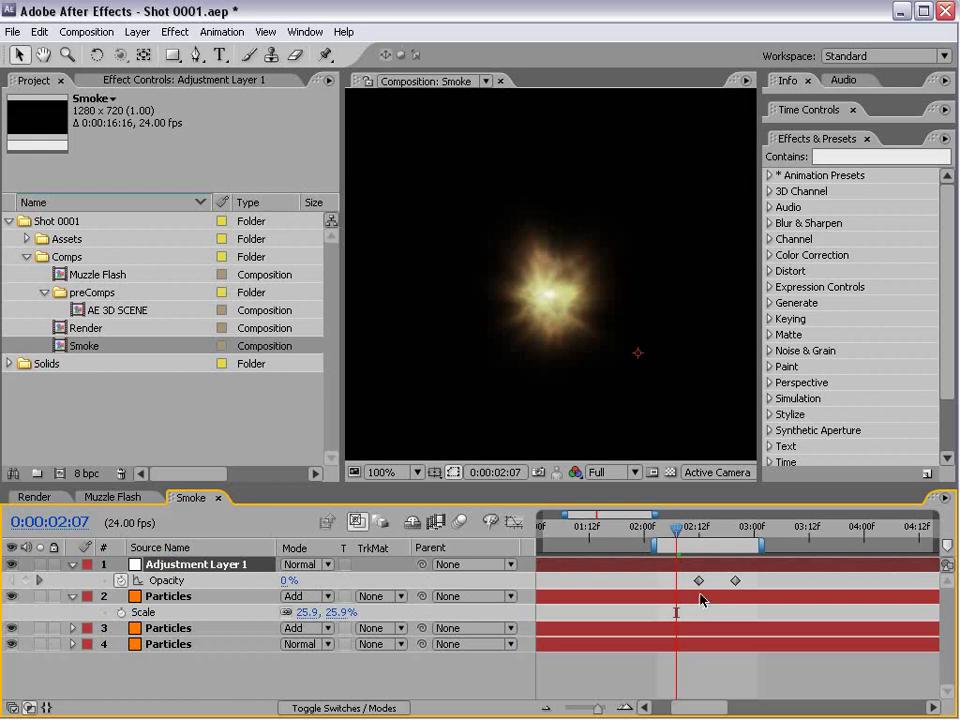
pyautogui.click(141, 29)
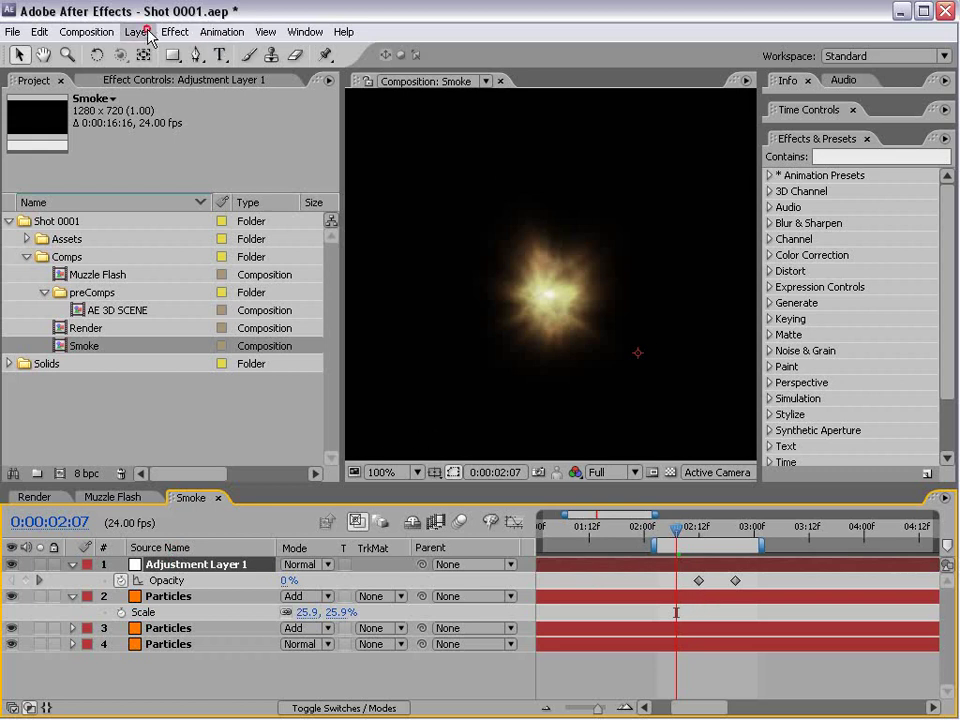
pyautogui.moveTo(150, 50)
pyautogui.click(433, 146)
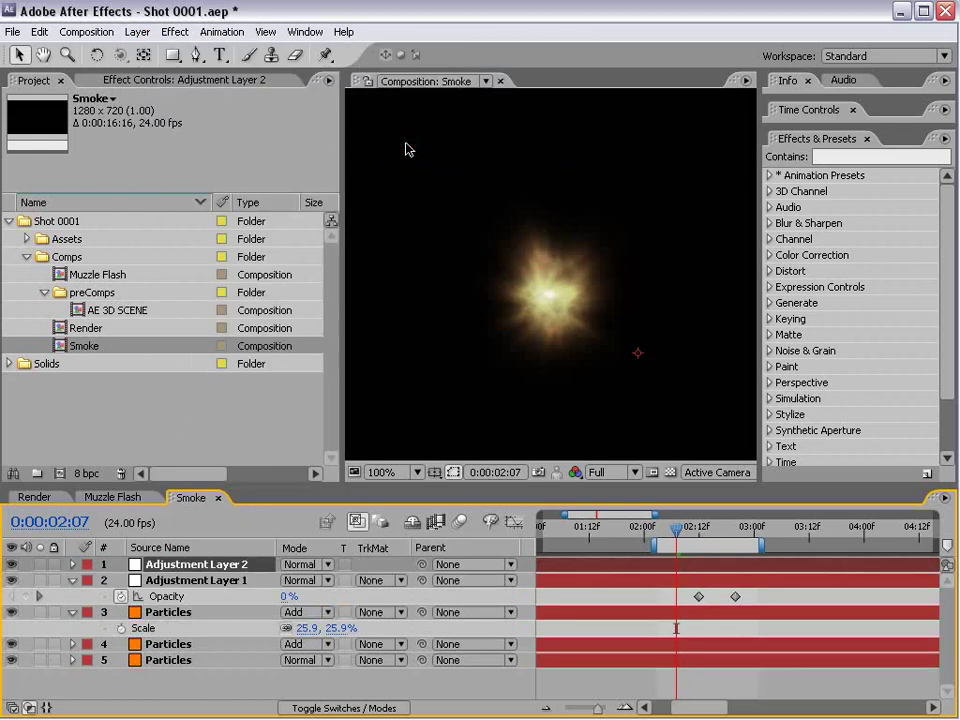
# - Apply Tint, Fast Blur and Turbulent Displace to Adjustment Layer 2
pyautogui.click(178, 31)
pyautogui.moveTo(224, 172)
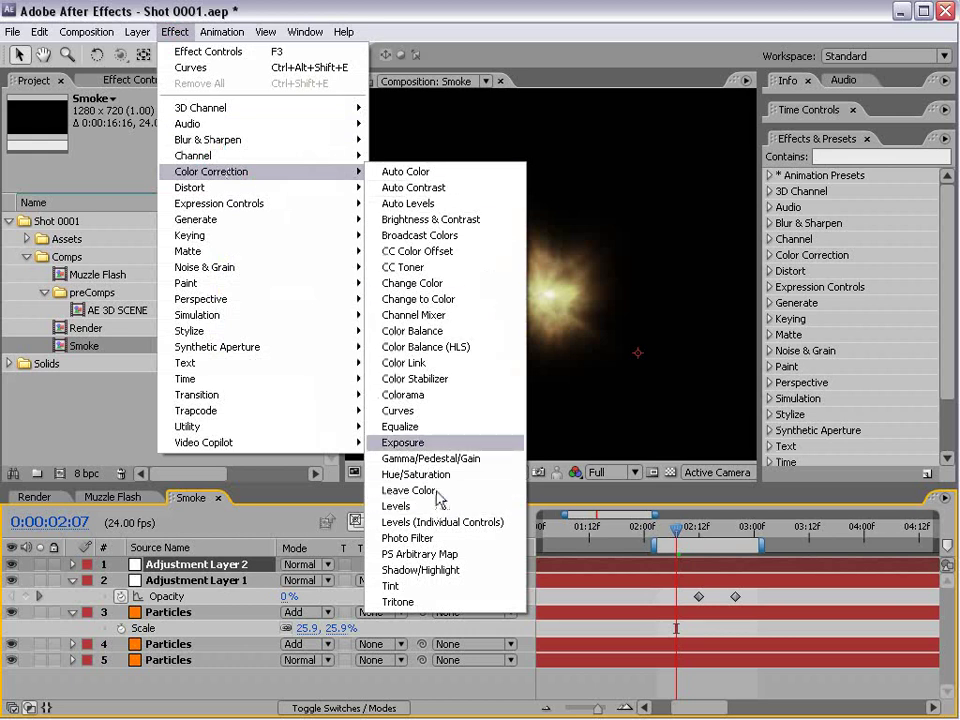
pyautogui.click(416, 586)
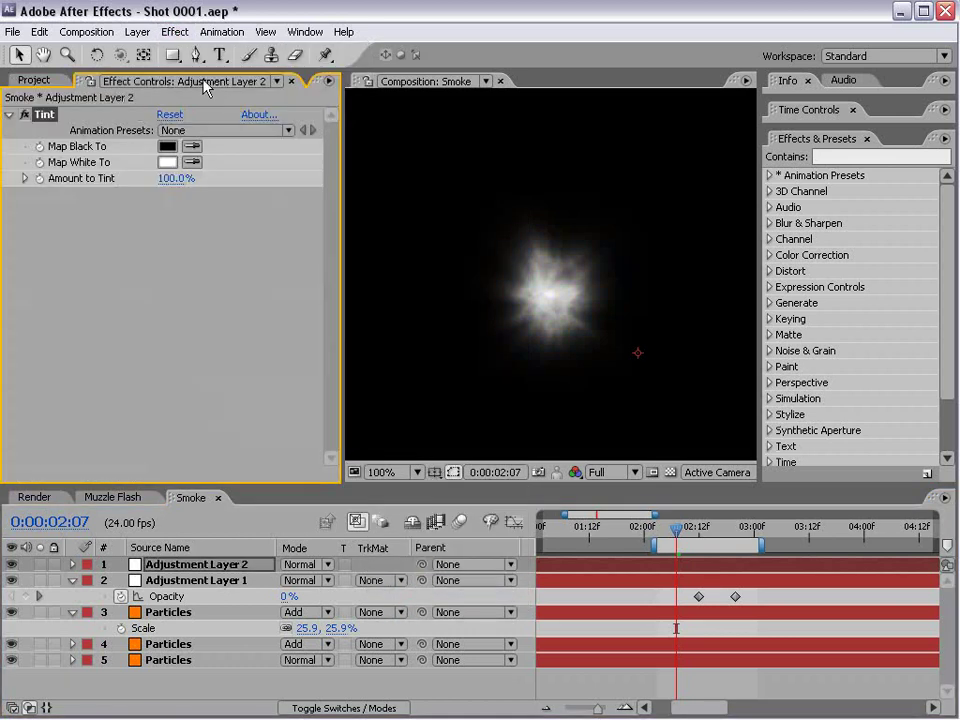
pyautogui.click(176, 31)
pyautogui.moveTo(265, 141)
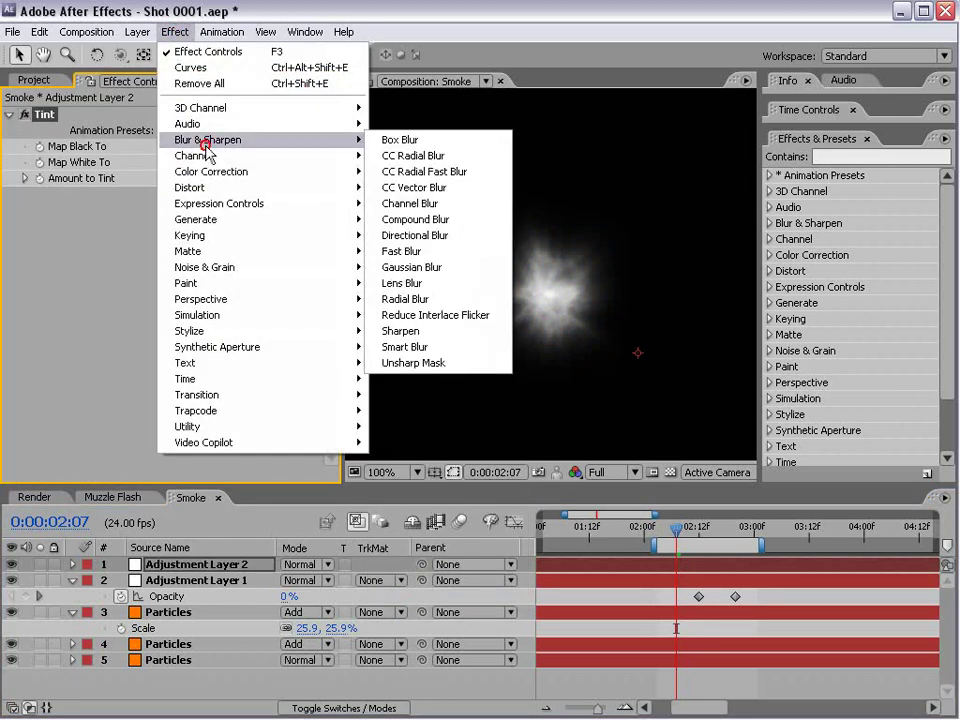
pyautogui.click(428, 254)
pyautogui.click(166, 33)
pyautogui.moveTo(354, 187)
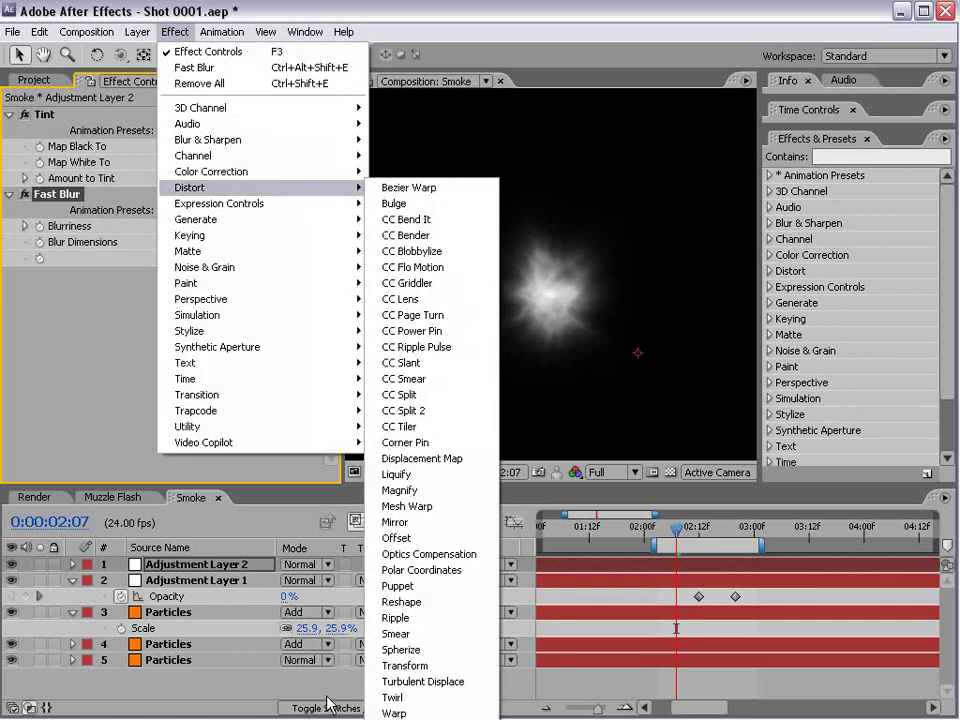
pyautogui.click(430, 682)
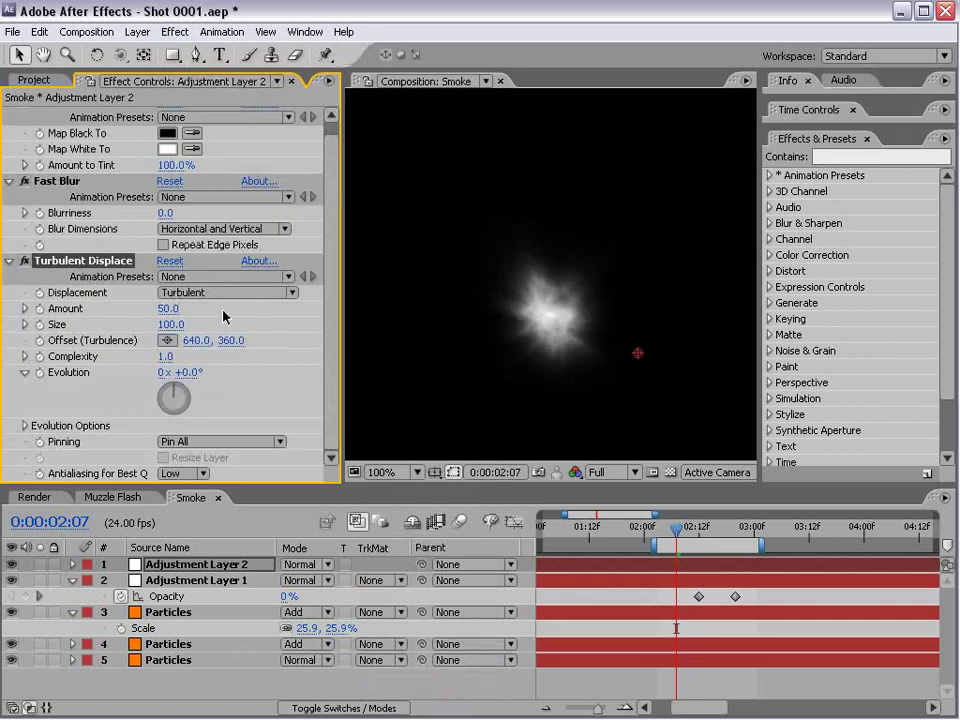
# - Set Fast Blur to 4.0 and Turbulent Displace to Amount 23, Size 11, Evolution 1x+76°
pyautogui.scroll(1, 328, 290)
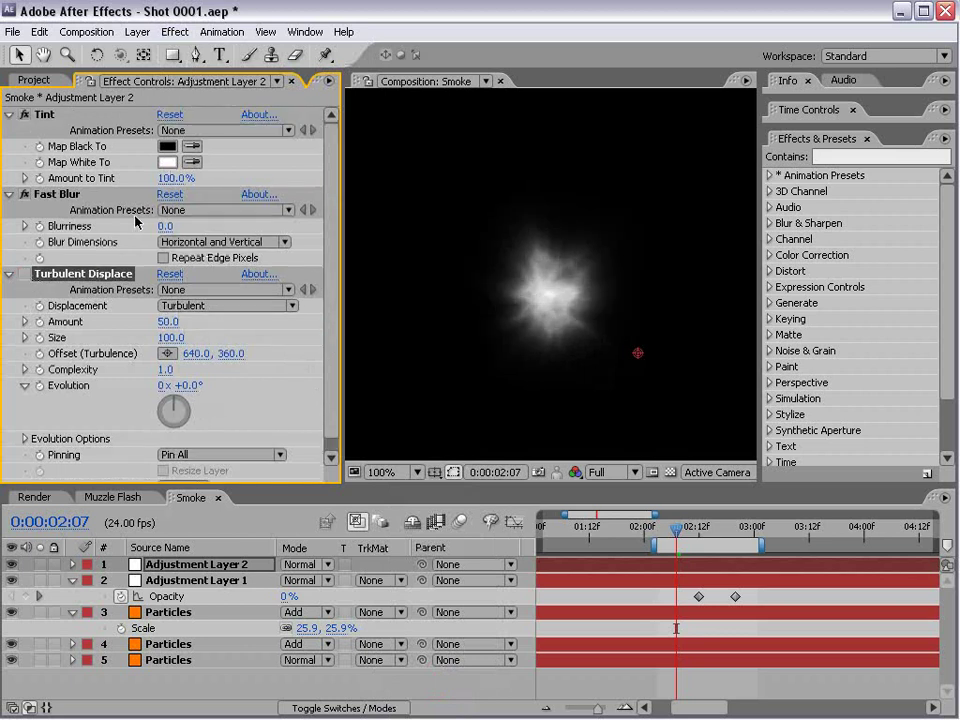
pyautogui.moveTo(166, 226); pyautogui.dragTo(134, 238)
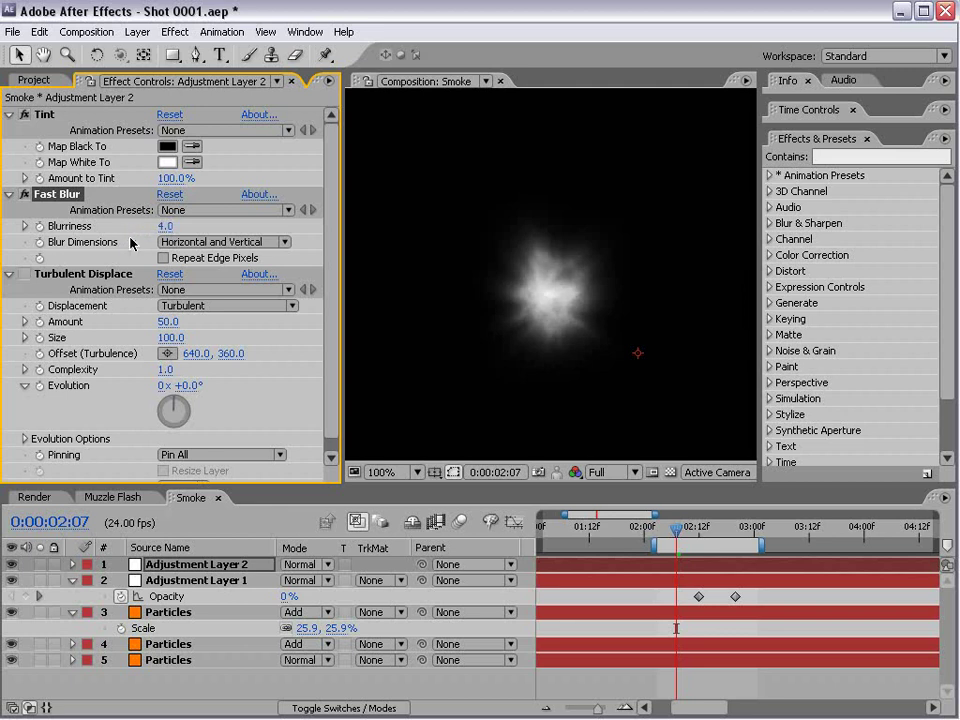
pyautogui.click(25, 275)
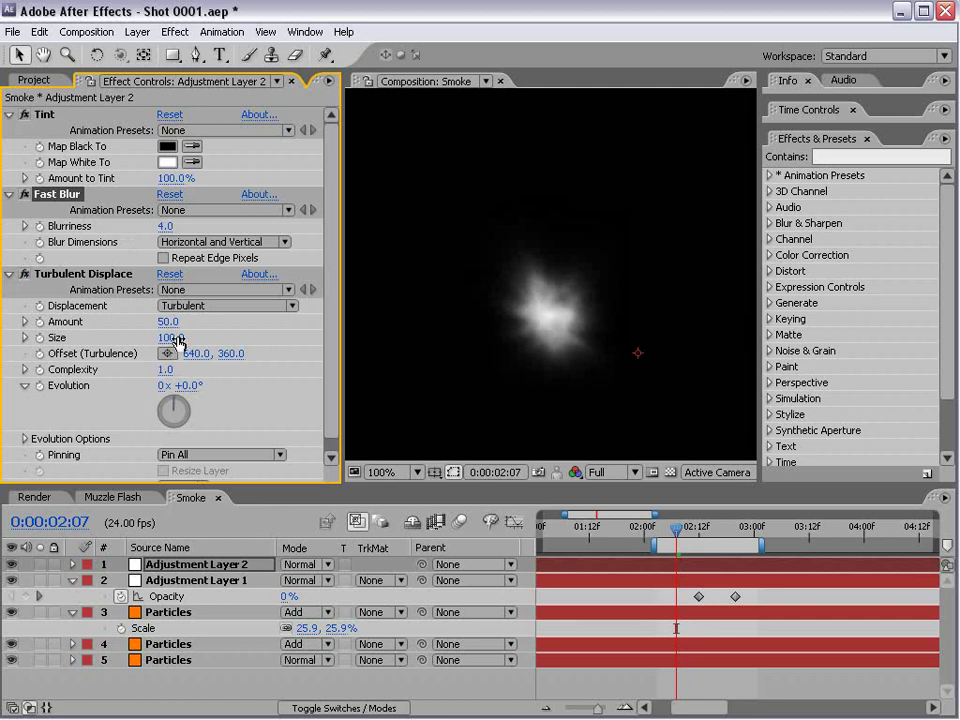
pyautogui.moveTo(173, 343); pyautogui.dragTo(113, 353)
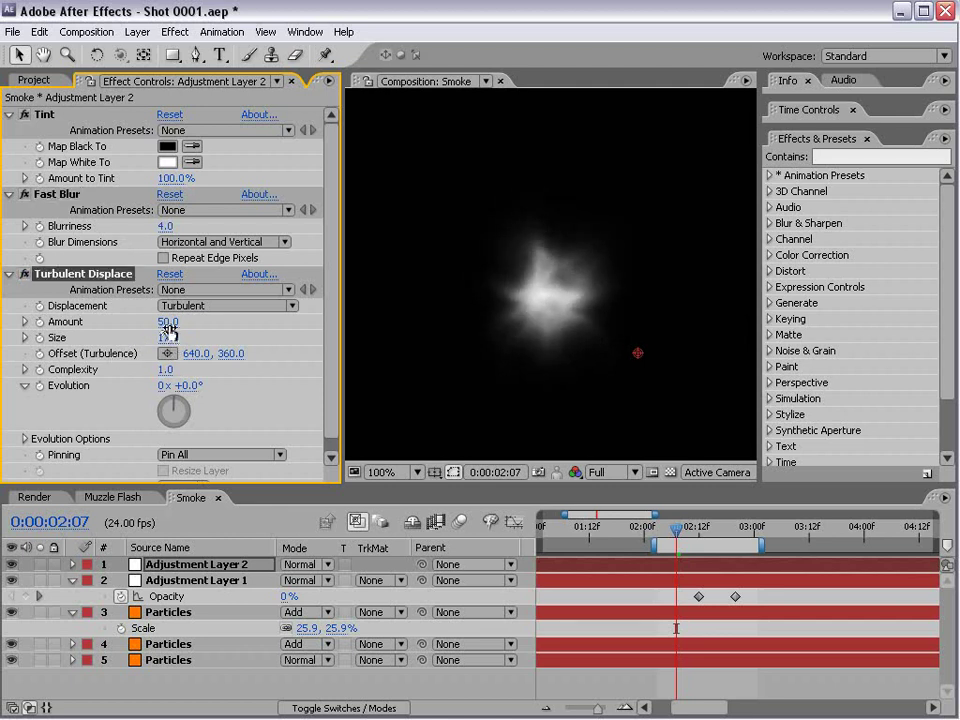
pyautogui.moveTo(170, 330); pyautogui.dragTo(113, 320)
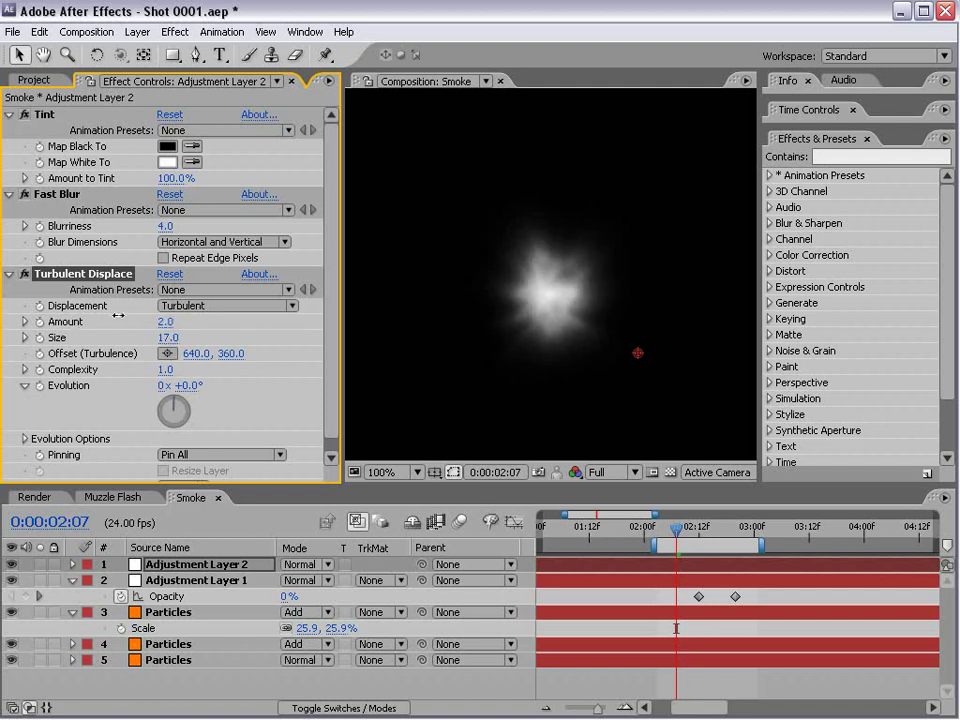
pyautogui.scroll(-1, 83, 447)
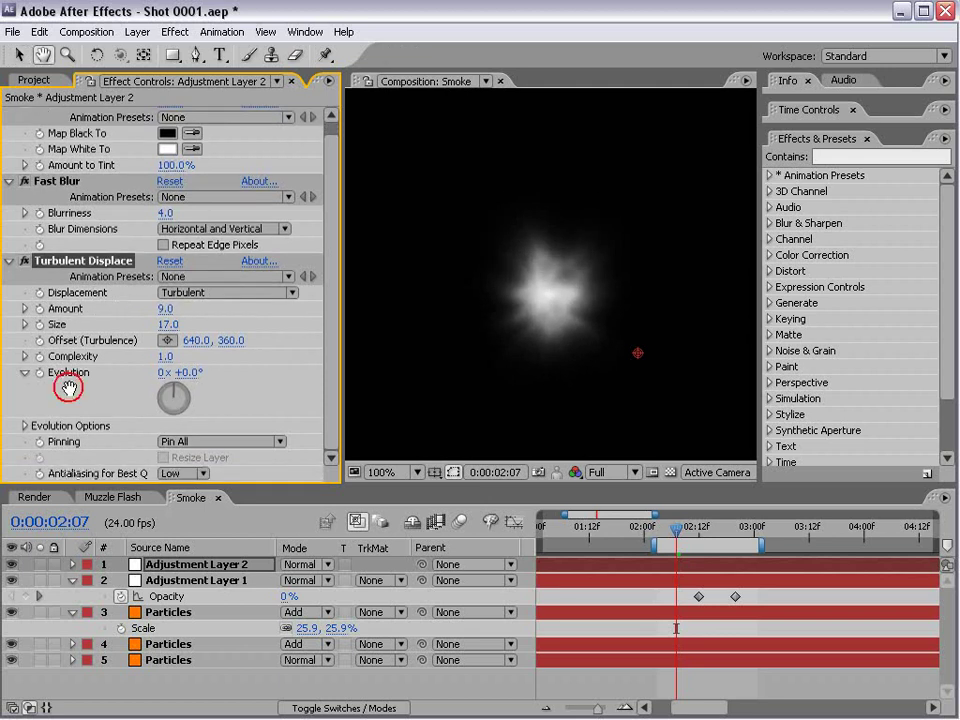
pyautogui.moveTo(189, 372); pyautogui.dragTo(600, 381)
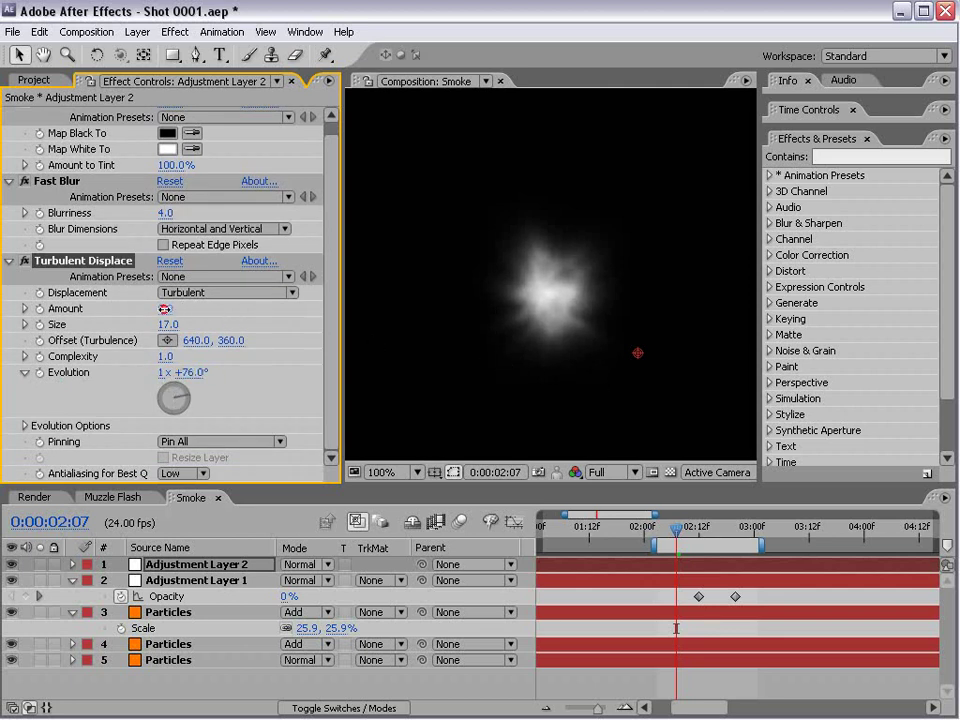
pyautogui.moveTo(168, 324); pyautogui.dragTo(153, 363)
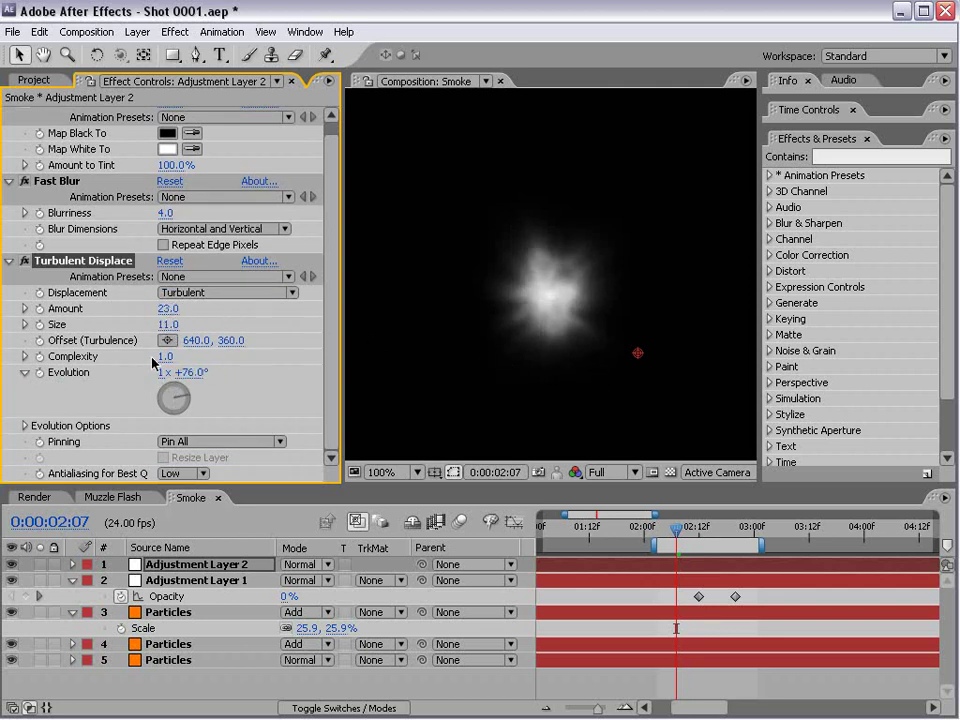
# - Drive the turbulence Evolution with a time*200 expression and preview the smoke at 2:16
pyautogui.keyDown('alt'); pyautogui.click(41, 373); pyautogui.keyUp('alt')
pyautogui.write('time*200')
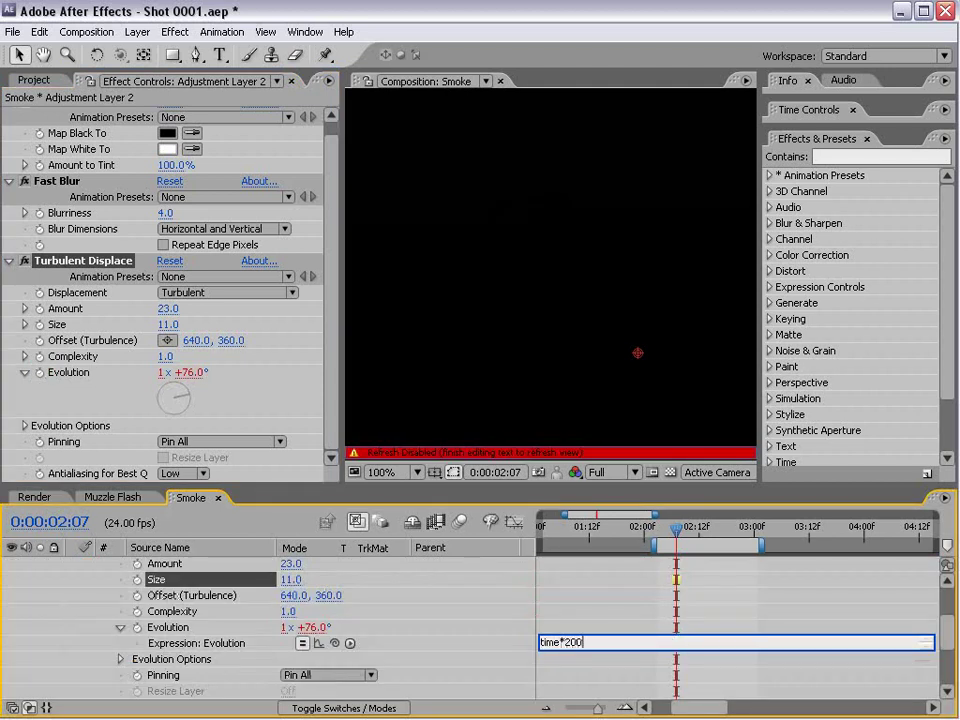
pyautogui.click(609, 602)
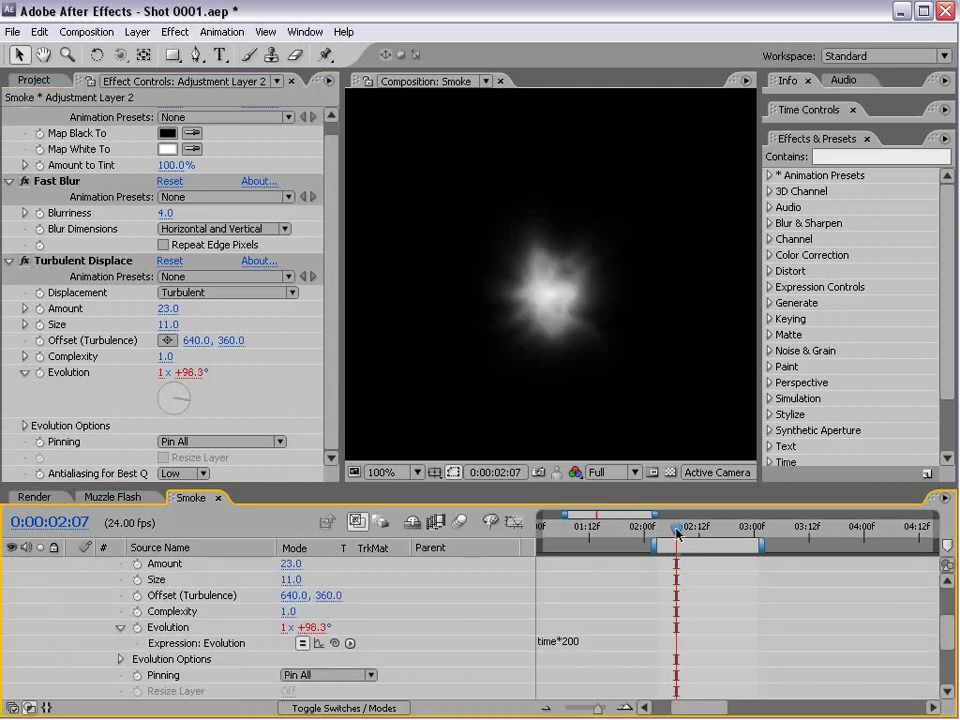
pyautogui.moveTo(676, 535); pyautogui.dragTo(719, 547)
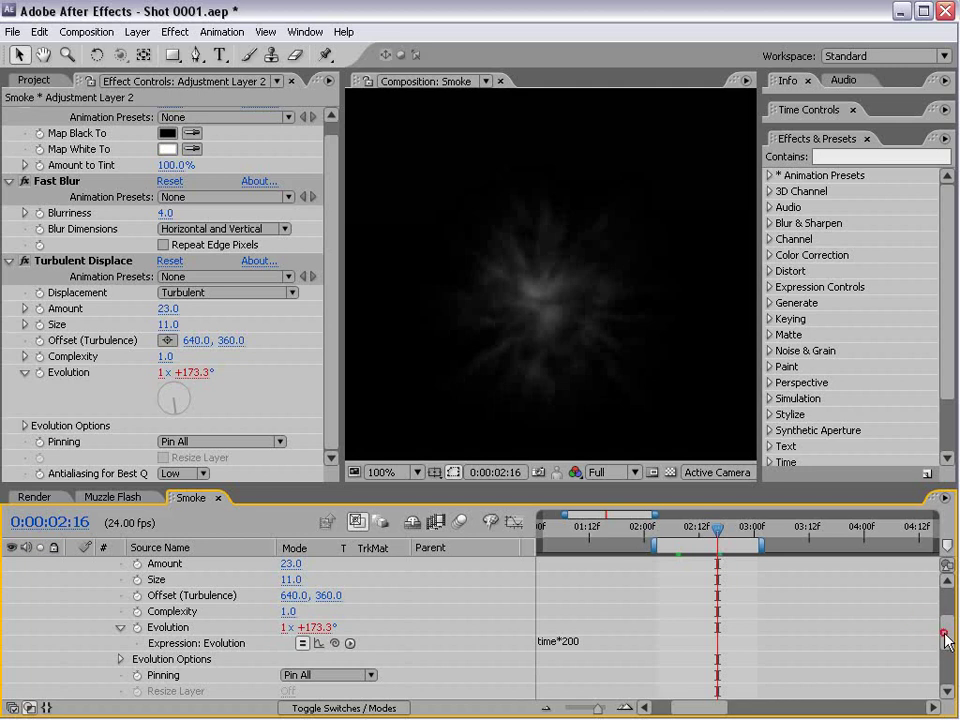
pyautogui.scroll(1, 948, 625)
pyautogui.scroll(3, 948, 625)
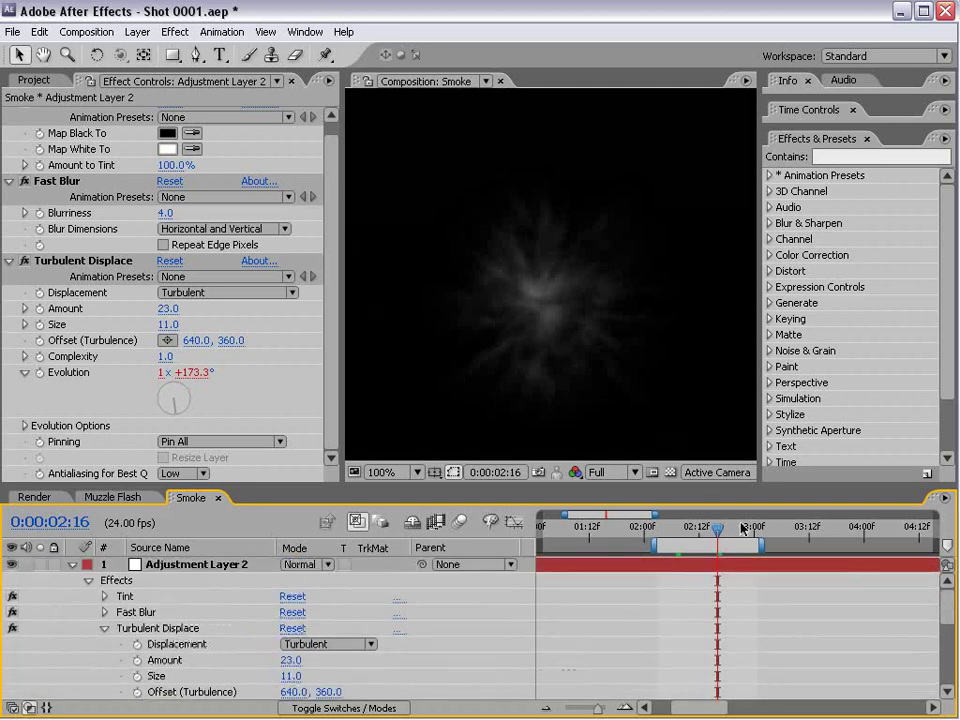
pyautogui.moveTo(737, 530); pyautogui.dragTo(660, 544)
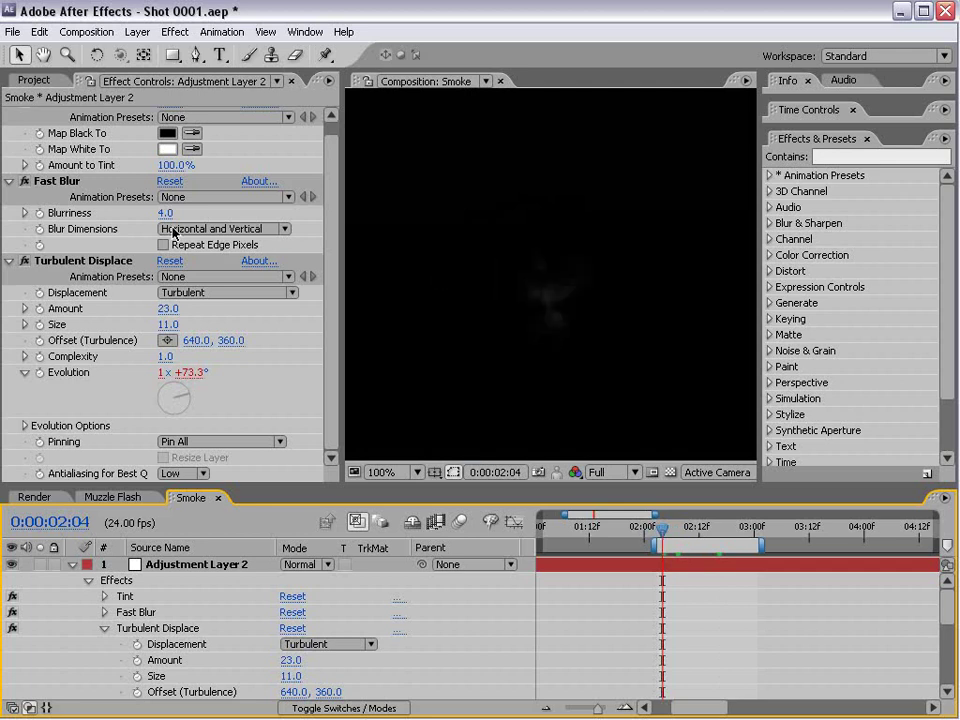
# - Keyframe Blurriness, raising it at 2:17, then return to around 2:05
pyautogui.click(39, 213)
pyautogui.moveTo(686, 537); pyautogui.dragTo(723, 532)
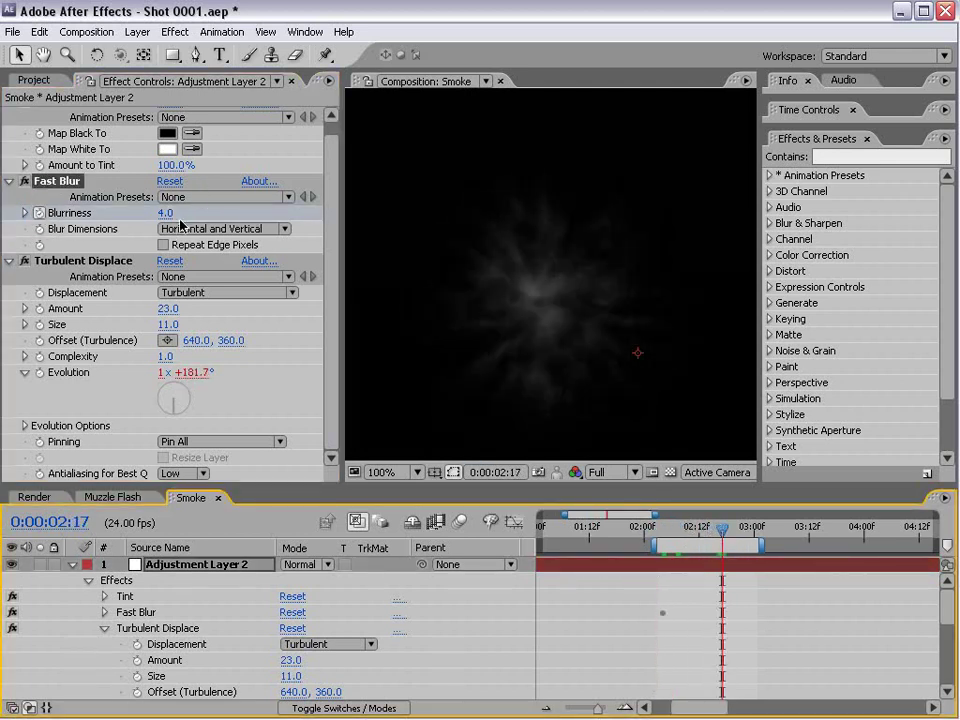
pyautogui.moveTo(168, 213); pyautogui.dragTo(177, 212)
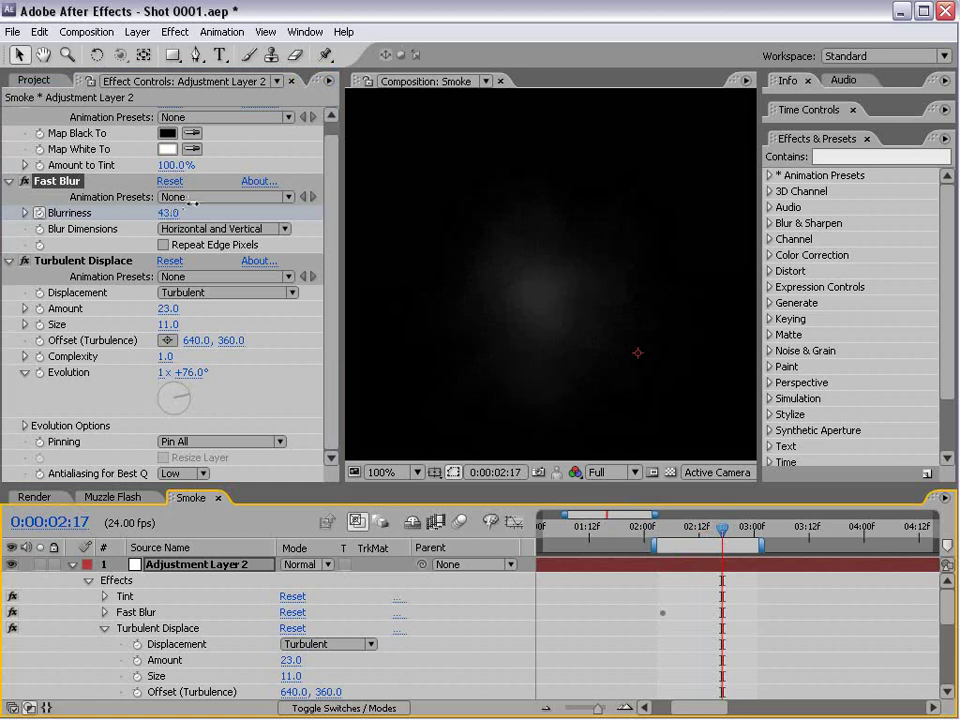
pyautogui.click(190, 203)
pyautogui.moveTo(723, 530); pyautogui.dragTo(673, 541)
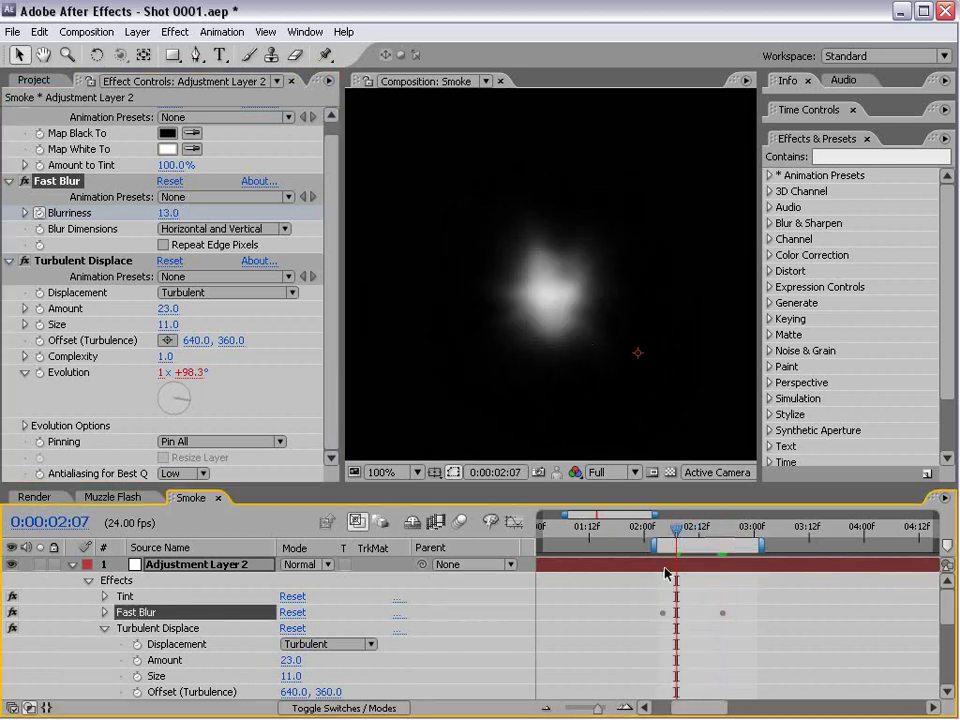
pyautogui.moveTo(676, 528); pyautogui.dragTo(667, 537)
# - Set the first Blurriness keyframe at 2:04 to 0 and scrub through the blur animation
pyautogui.press('=')
pyautogui.press('=')
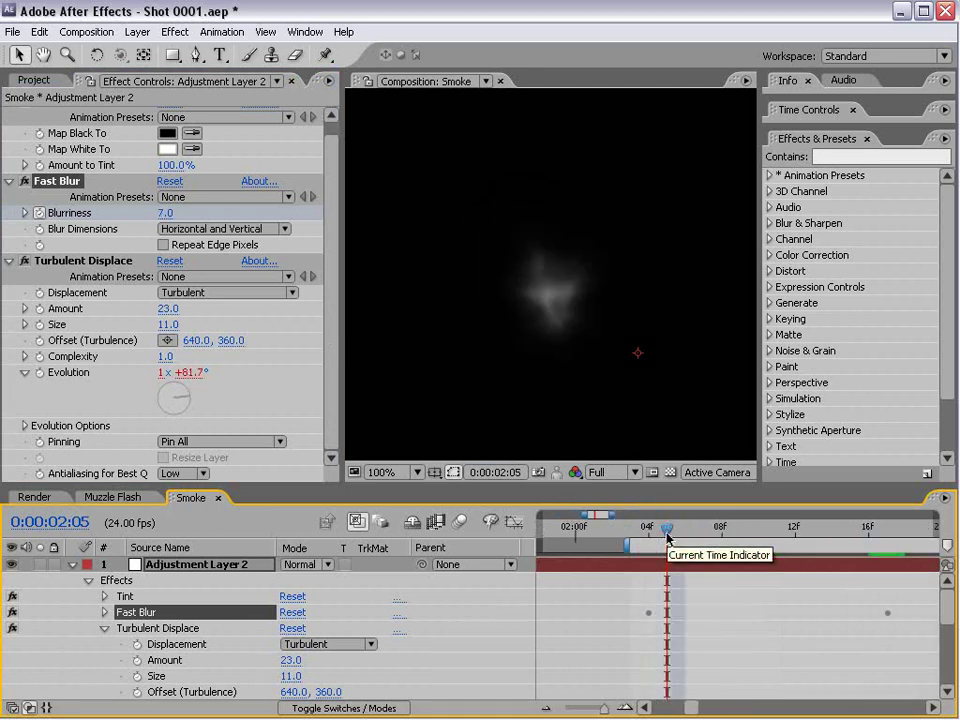
pyautogui.press('u')
pyautogui.press('pageup')
pyautogui.click(170, 213)
pyautogui.write('0')
pyautogui.press('Return')
pyautogui.press('-')
pyautogui.moveTo(683, 530); pyautogui.dragTo(740, 546)
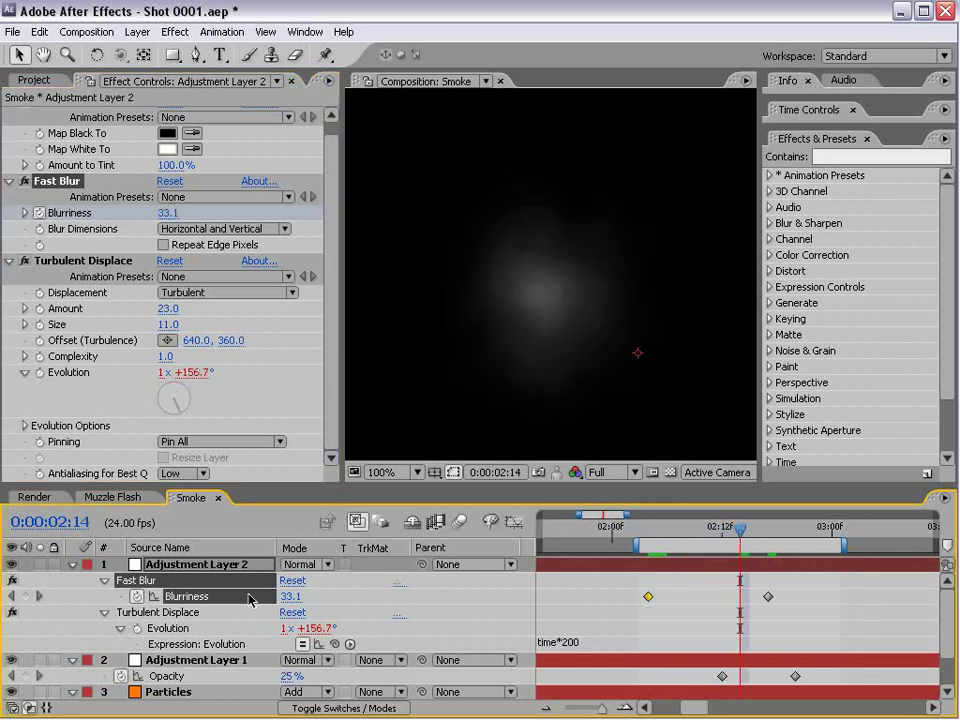
pyautogui.moveTo(643, 535); pyautogui.dragTo(704, 536)
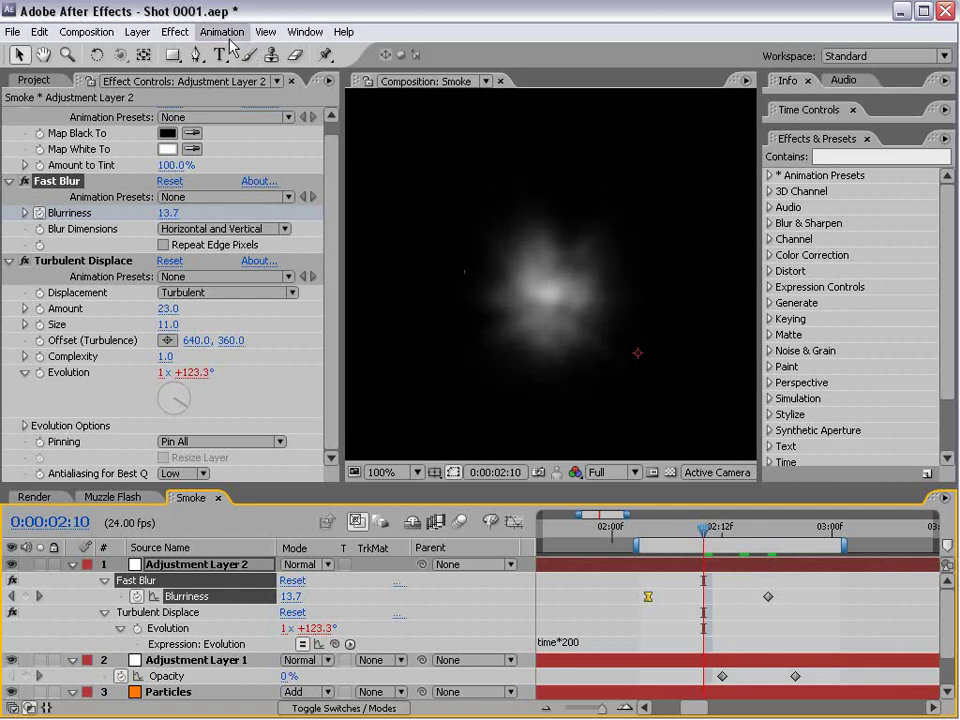
# - Add CC Vector Blur to Adjustment Layer 2 with Amount -13.0 to streak the smoke
pyautogui.click(175, 31)
pyautogui.moveTo(300, 140)
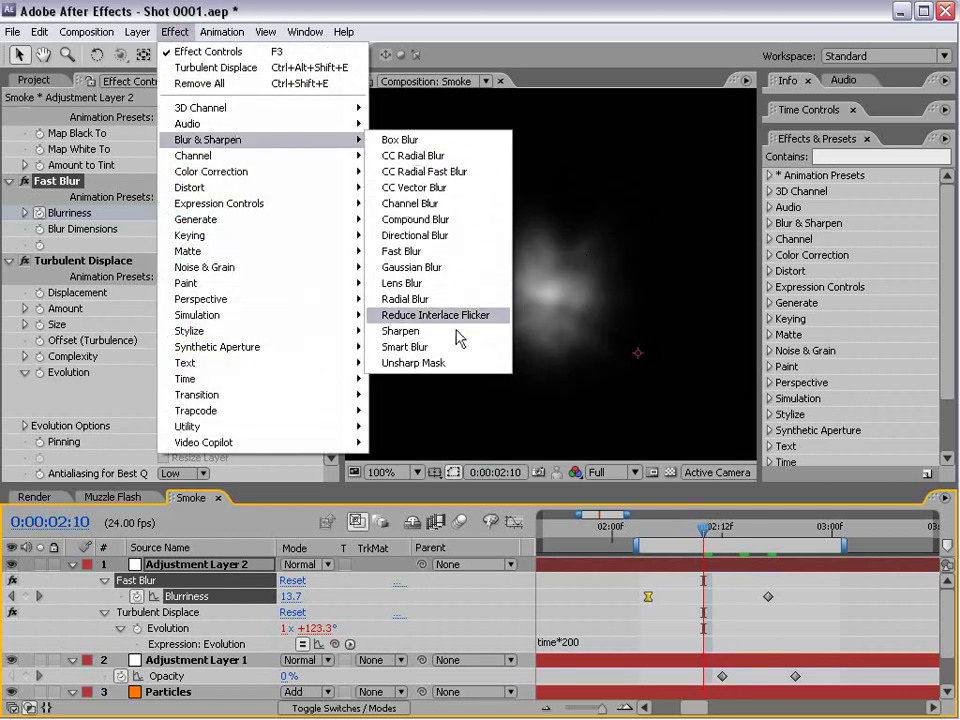
pyautogui.click(463, 196)
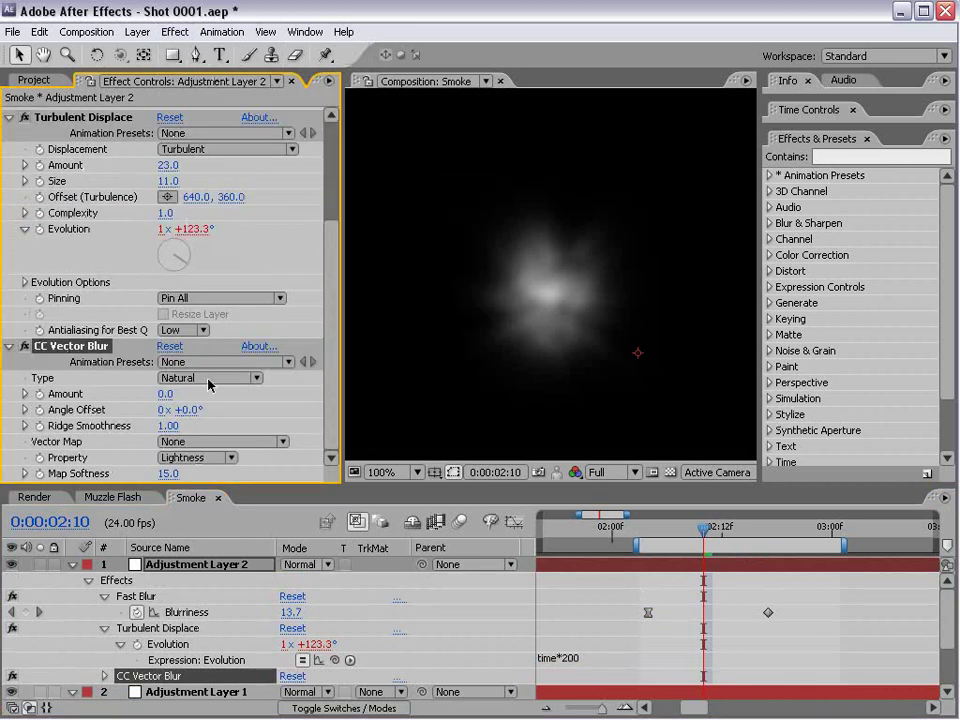
pyautogui.moveTo(170, 395); pyautogui.dragTo(186, 418)
# - Check the smoke at 2:13 and play a RAM preview of the Smoke comp
pyautogui.scroll(1, 644, 322)
pyautogui.scroll(-1, 612, 352)
pyautogui.moveTo(706, 526)
pyautogui.mouseDown()
pyautogui.moveTo(733, 528)
pyautogui.moveTo(686, 548)
pyautogui.moveTo(697, 548)
pyautogui.mouseUp()
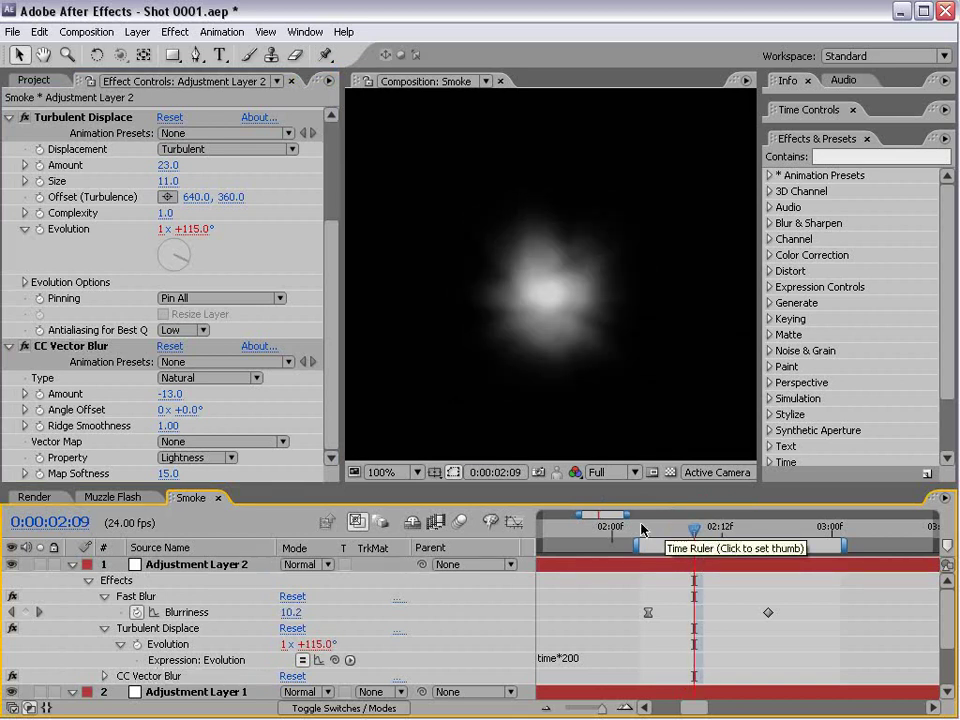
pyautogui.press('KP_0')
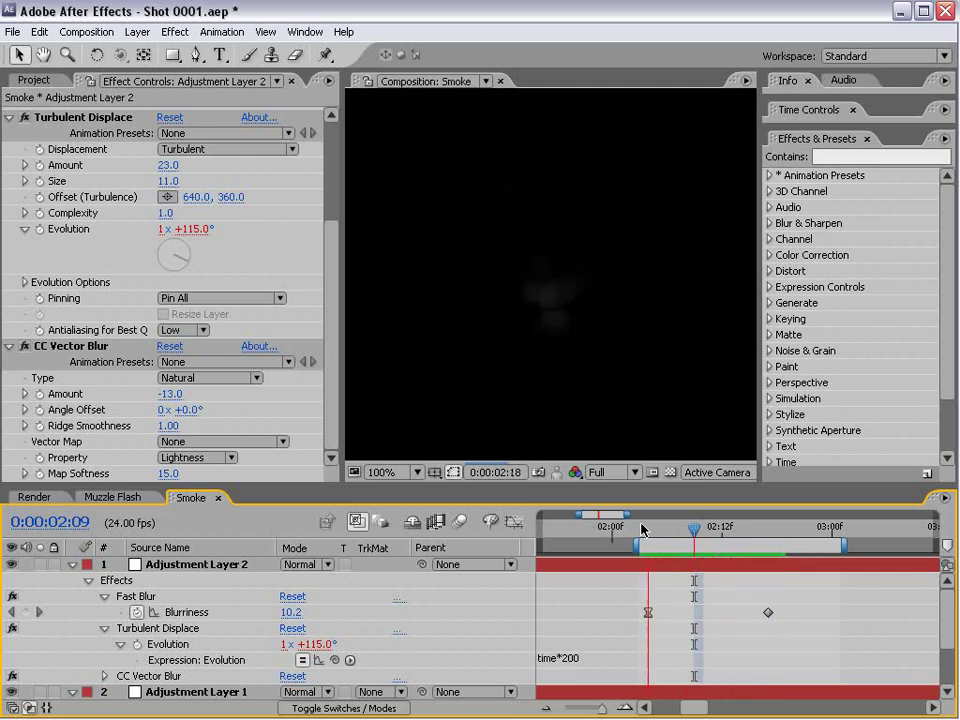
# - Solo the bottom Particles layer, set its Gravity to -0.020, check at 2:17, then unsolo
pyautogui.press('space')
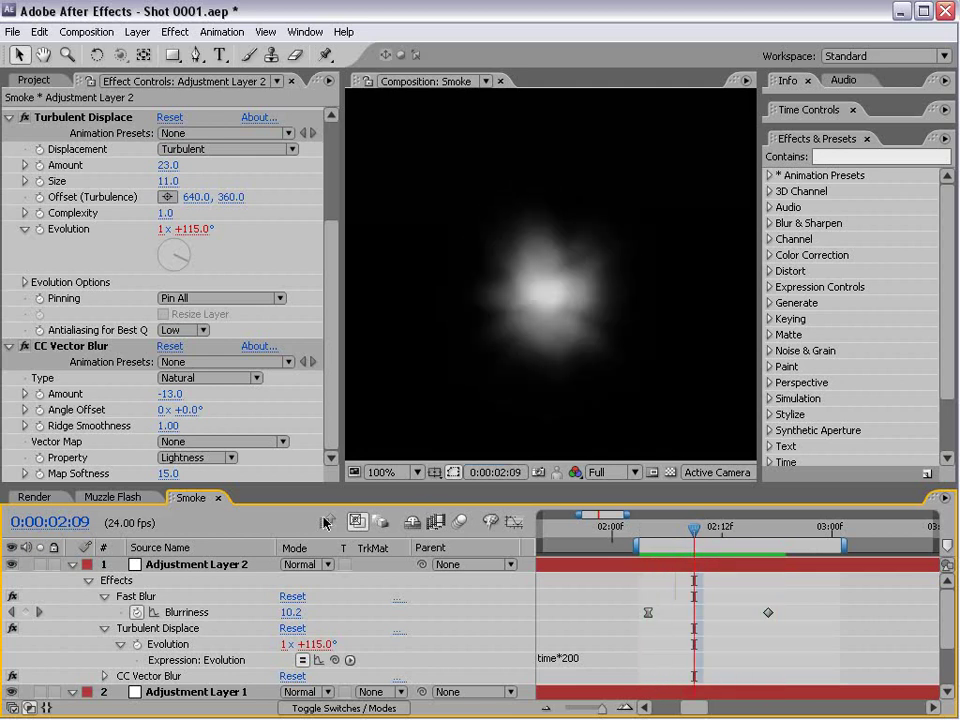
pyautogui.click(71, 565)
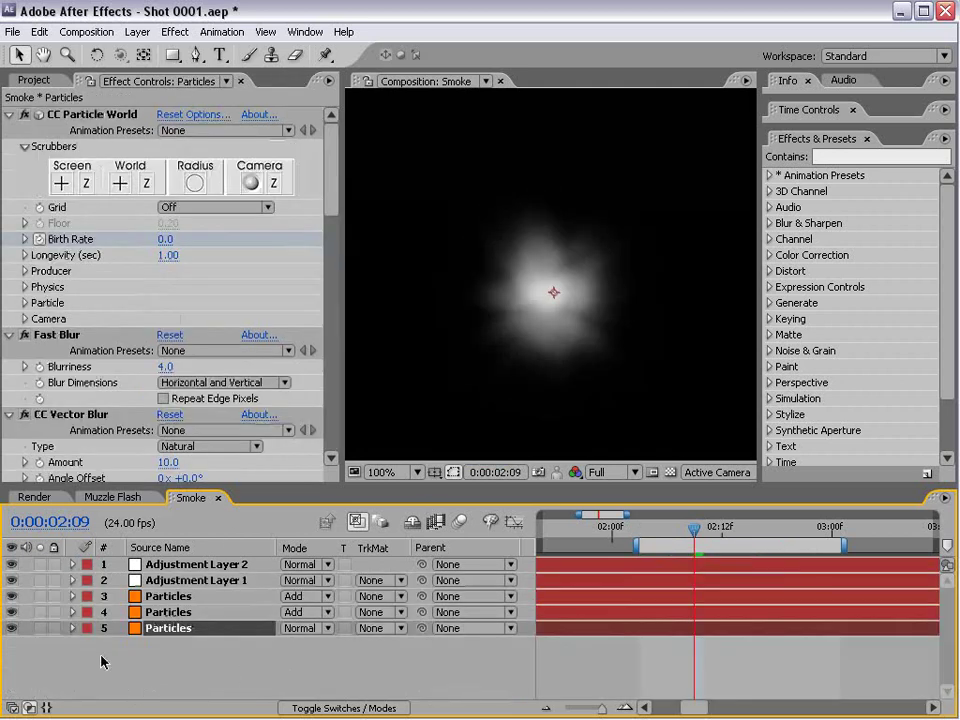
pyautogui.click(41, 628)
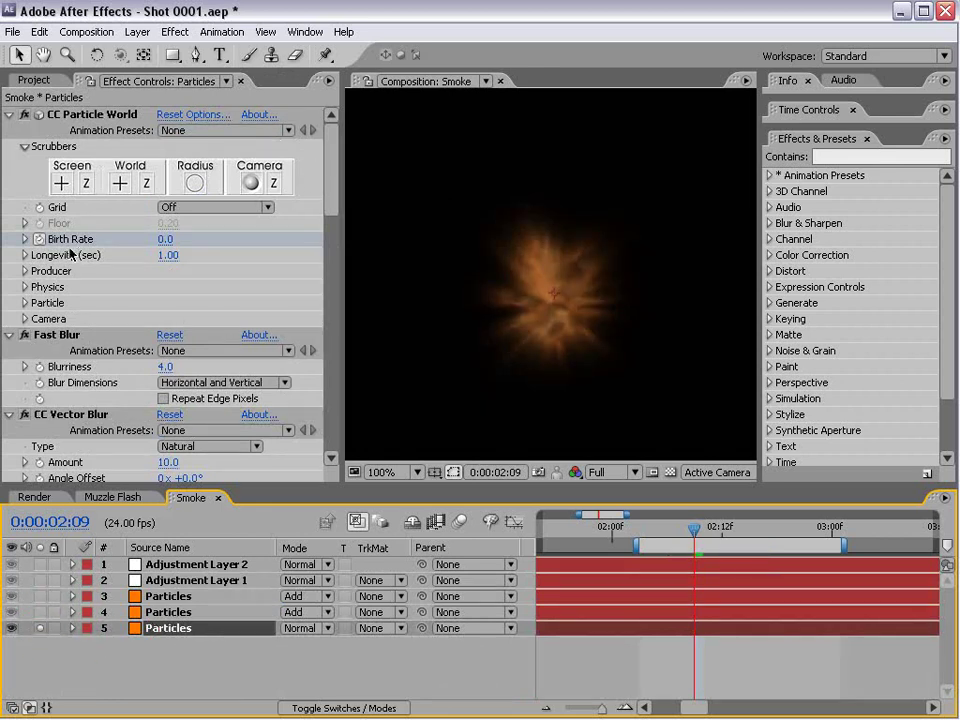
pyautogui.click(24, 287)
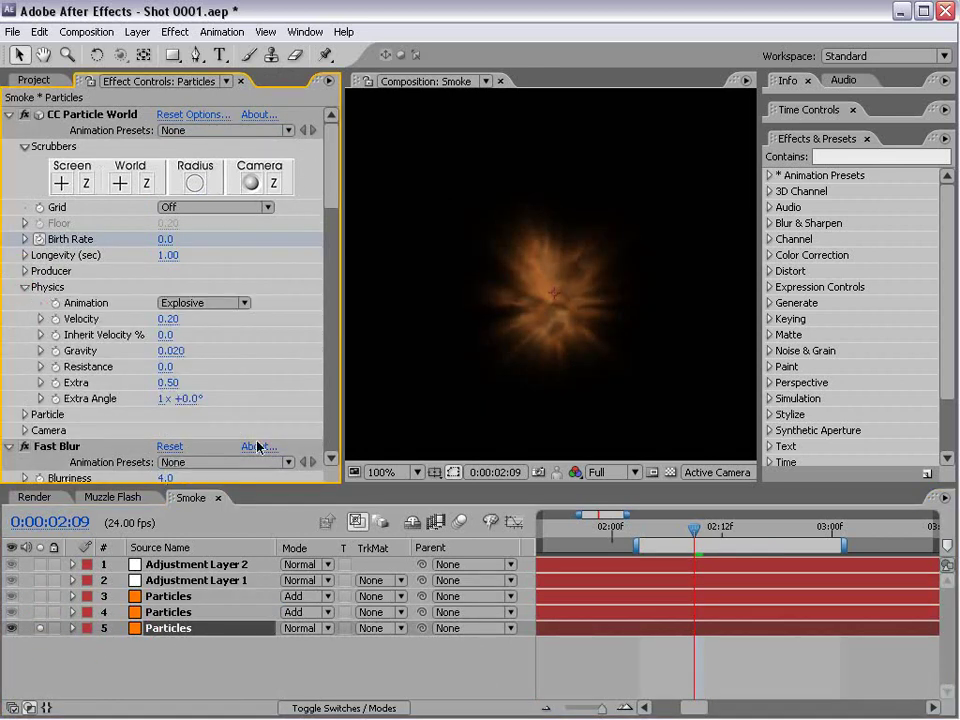
pyautogui.click(172, 352)
pyautogui.click(381, 326)
pyautogui.click(658, 671)
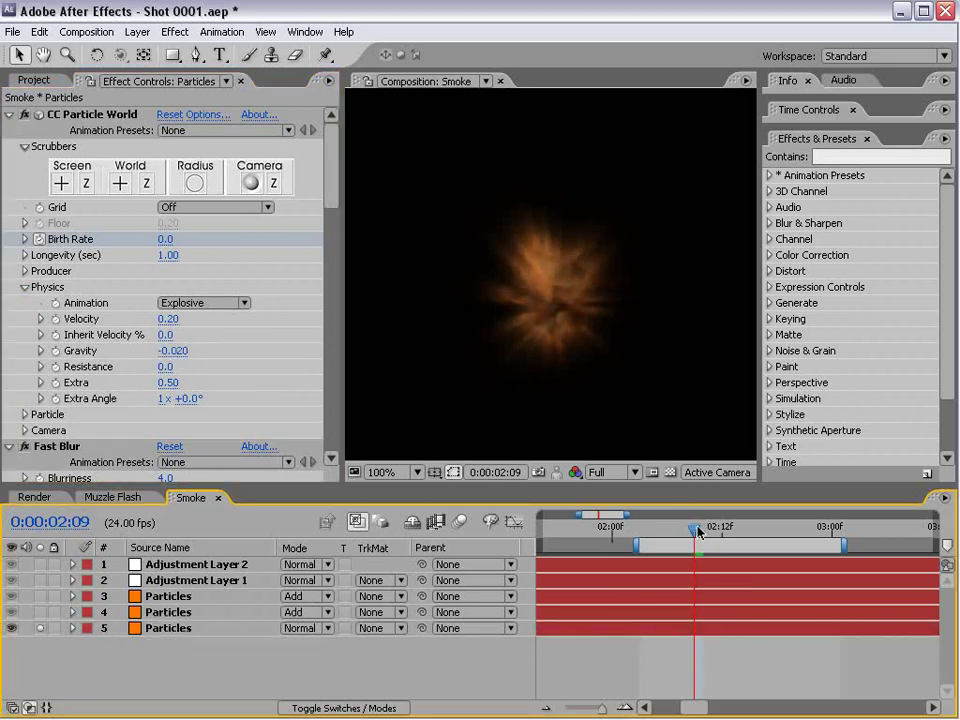
pyautogui.moveTo(697, 535); pyautogui.dragTo(778, 555)
pyautogui.click(40, 628)
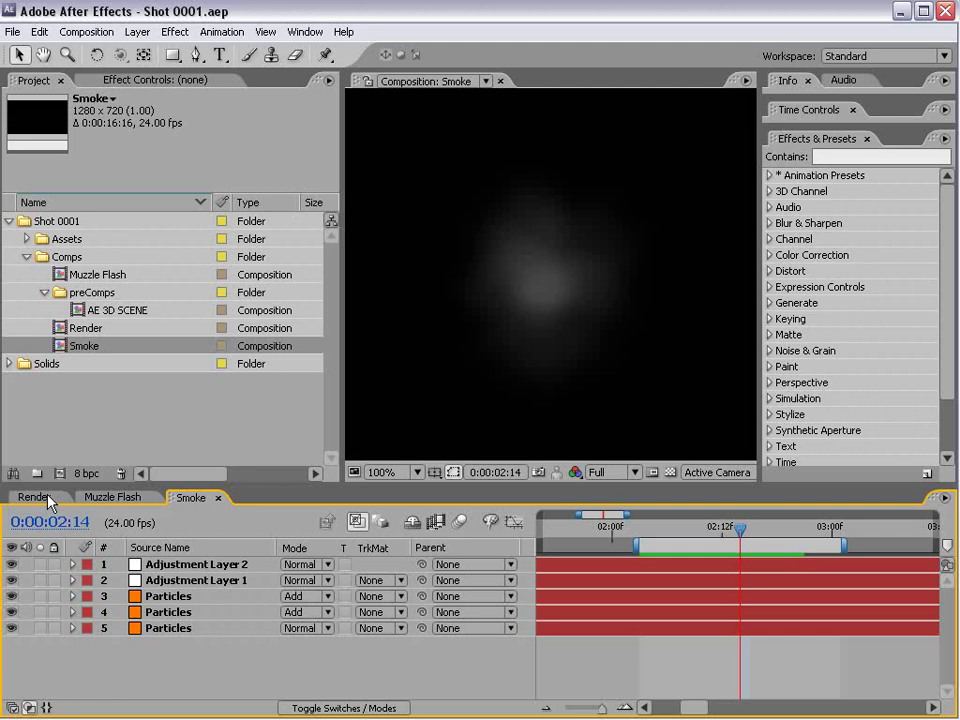
# - Create a pale peach solid layer in the Render composition
pyautogui.click(48, 499)
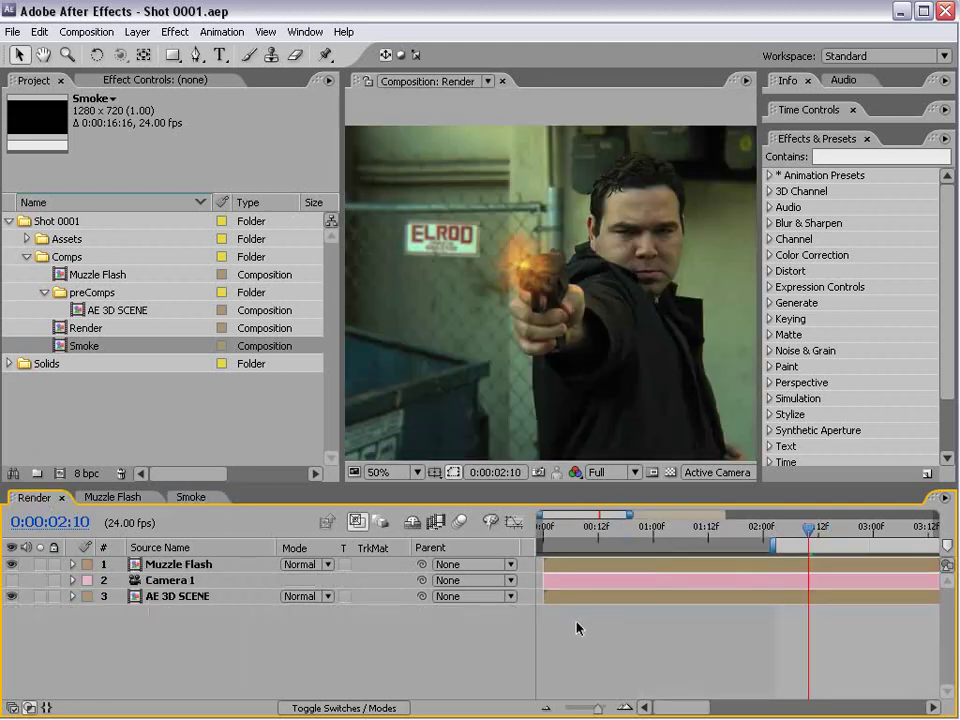
pyautogui.click(137, 32)
pyautogui.moveTo(141, 54)
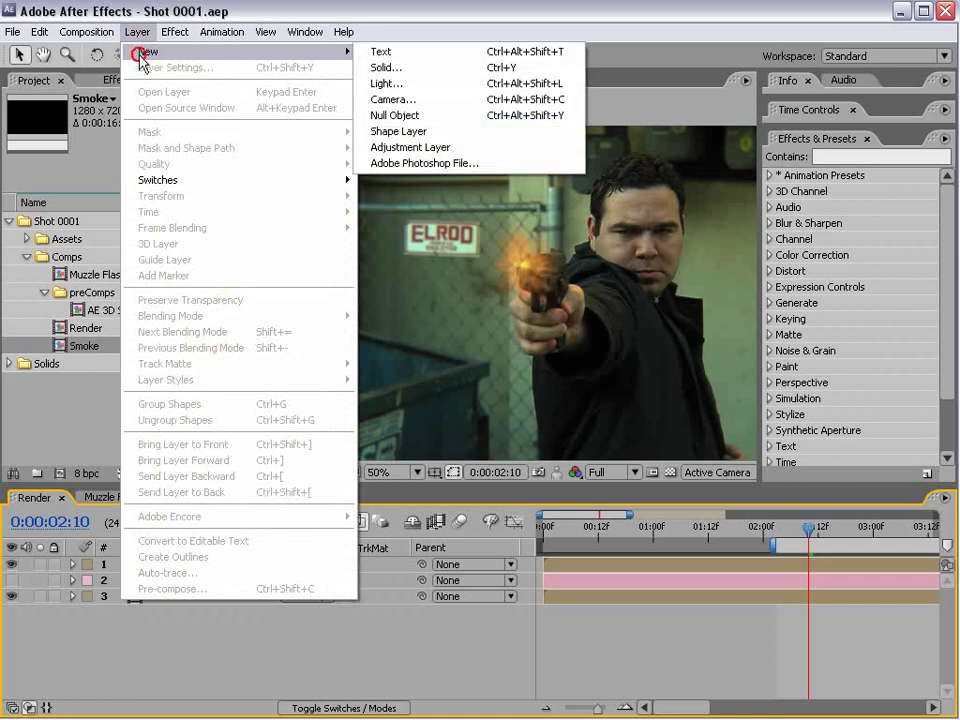
pyautogui.click(399, 76)
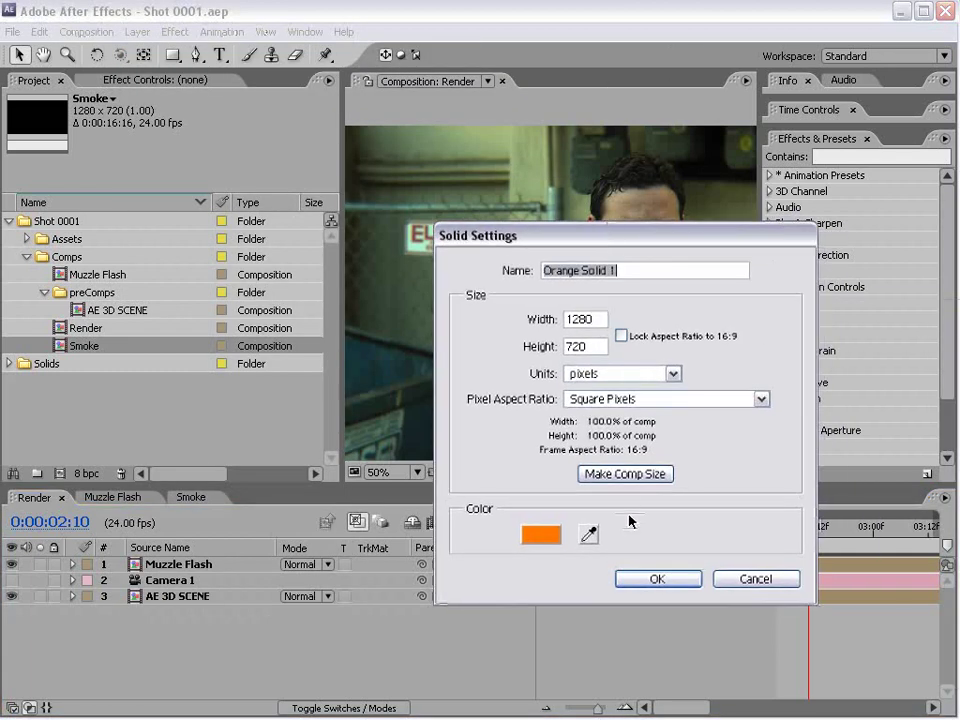
pyautogui.click(549, 533)
pyautogui.moveTo(255, 372); pyautogui.dragTo(295, 330)
pyautogui.click(647, 358)
pyautogui.click(690, 580)
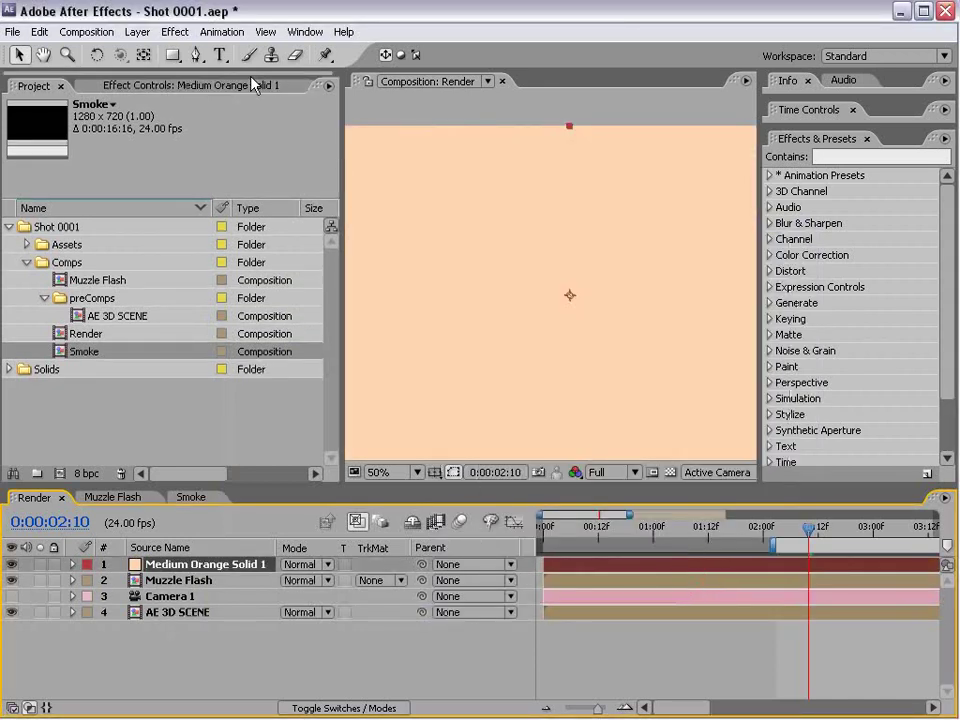
# - Apply CC Particle World to the solid and turn its grid off
pyautogui.click(178, 32)
pyautogui.moveTo(260, 315)
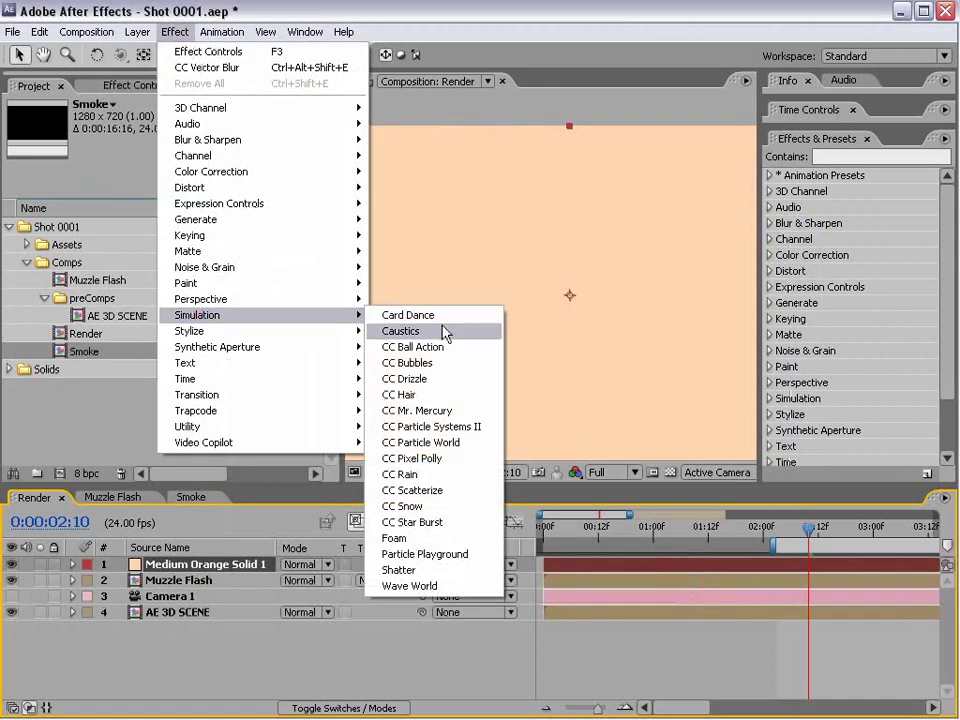
pyautogui.click(444, 443)
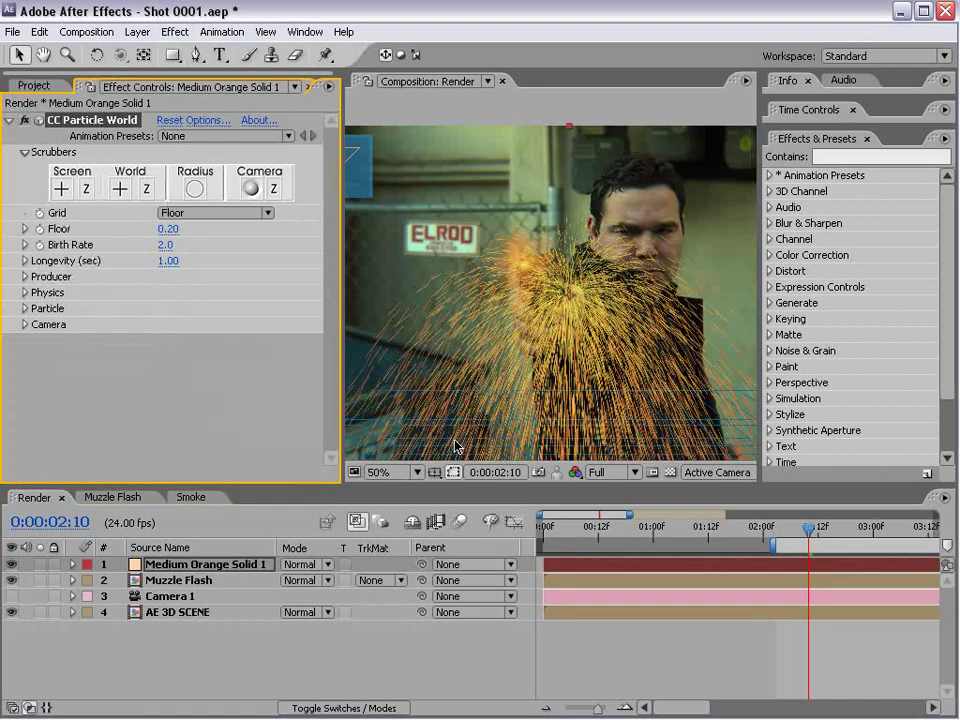
pyautogui.click(185, 213)
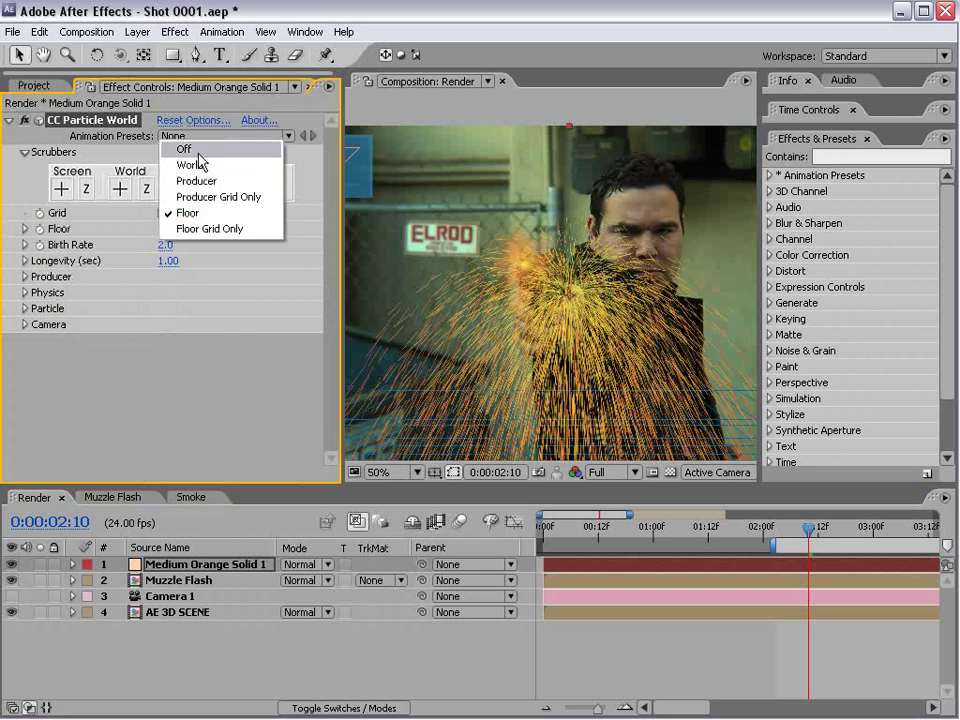
pyautogui.click(195, 151)
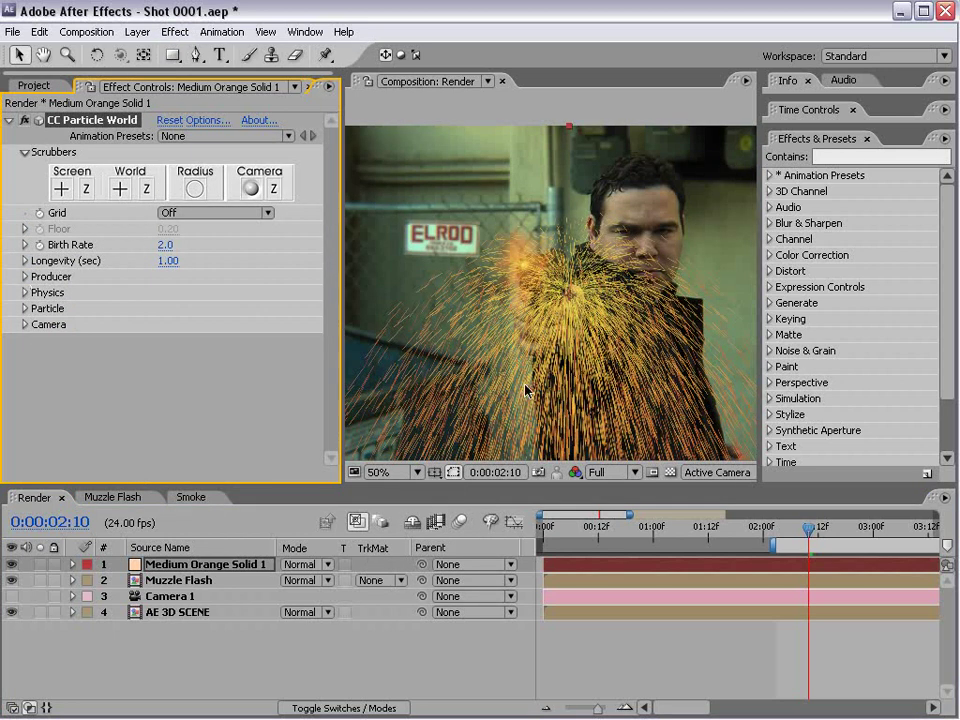
# - Keyframe Birth Rate at 0 at 0:00:00:19
pyautogui.moveTo(790, 528); pyautogui.dragTo(622, 564)
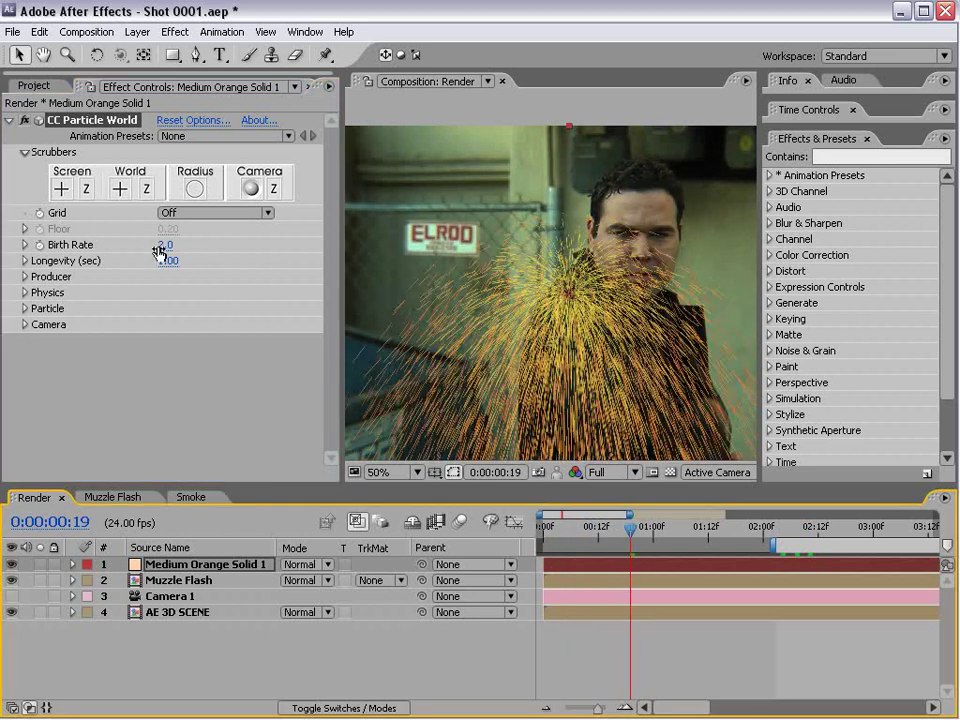
pyautogui.click(164, 246)
pyautogui.write('0')
pyautogui.press('Return')
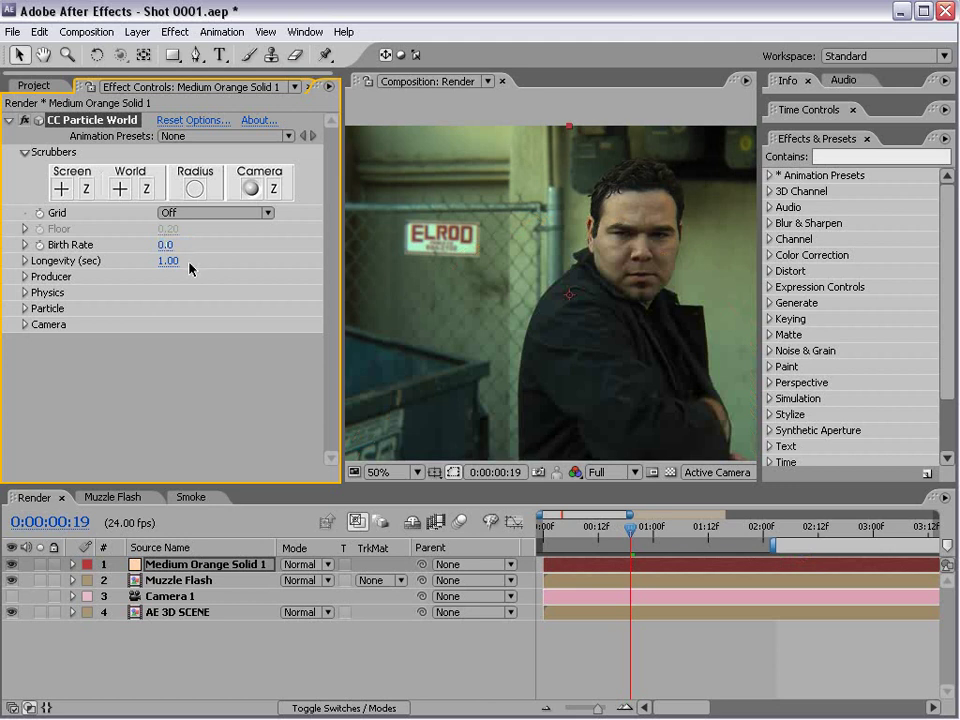
pyautogui.click(40, 246)
pyautogui.press('pagedown')
pyautogui.press('pagedown')
pyautogui.press('u')
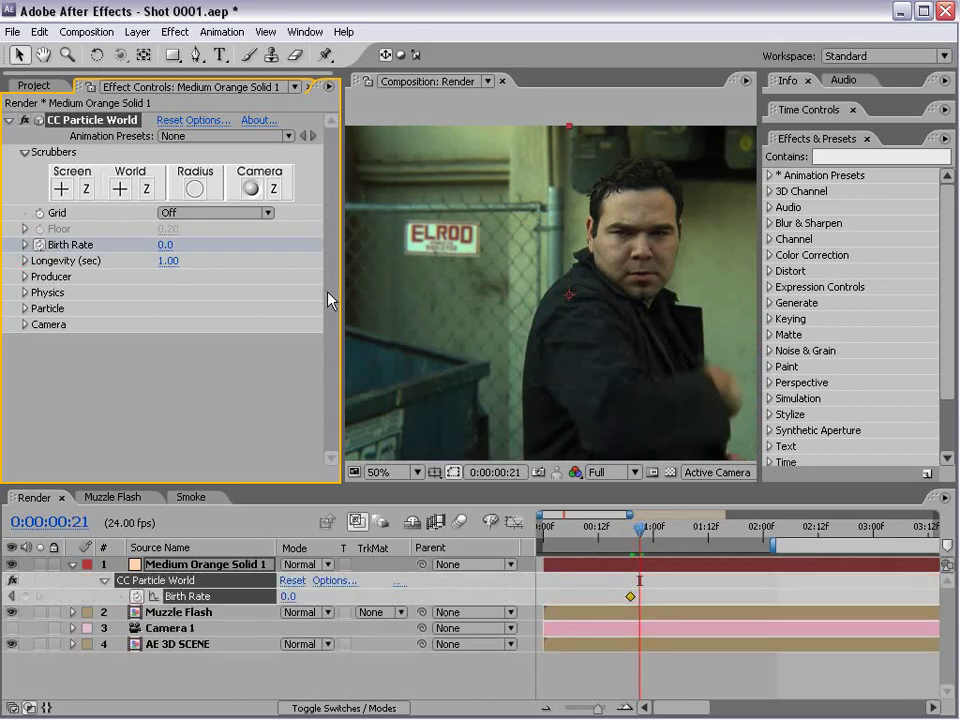
# - Key Birth Rate to 15 at 0:00:00:21 and back to 0 at 0:00:00:23
pyautogui.click(165, 245)
pyautogui.write('15')
pyautogui.press('Return')
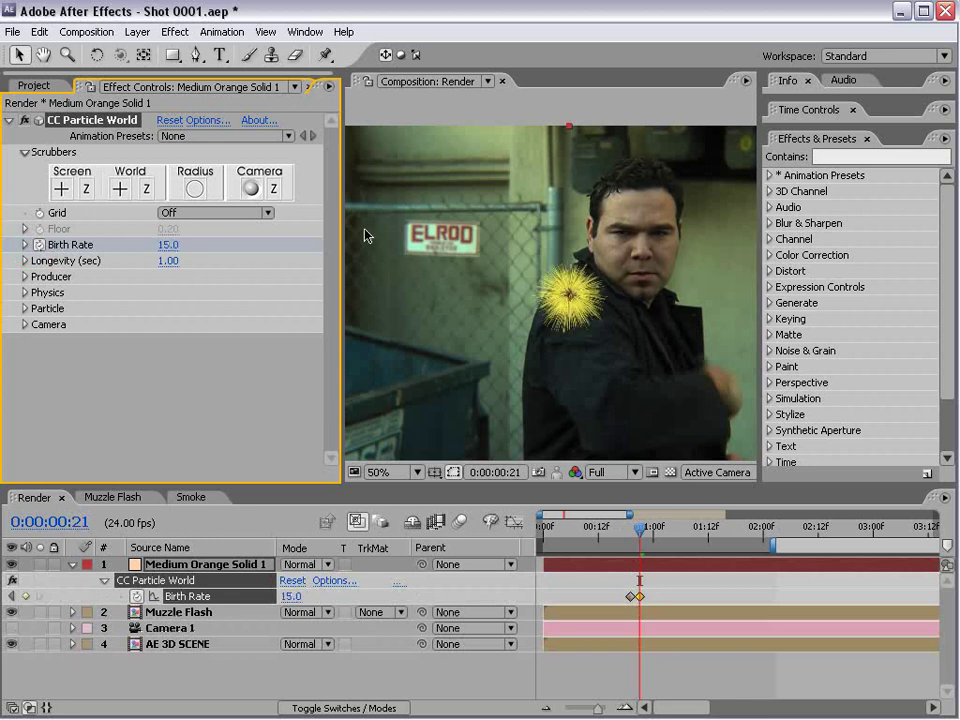
pyautogui.press('pagedown')
pyautogui.press('pagedown')
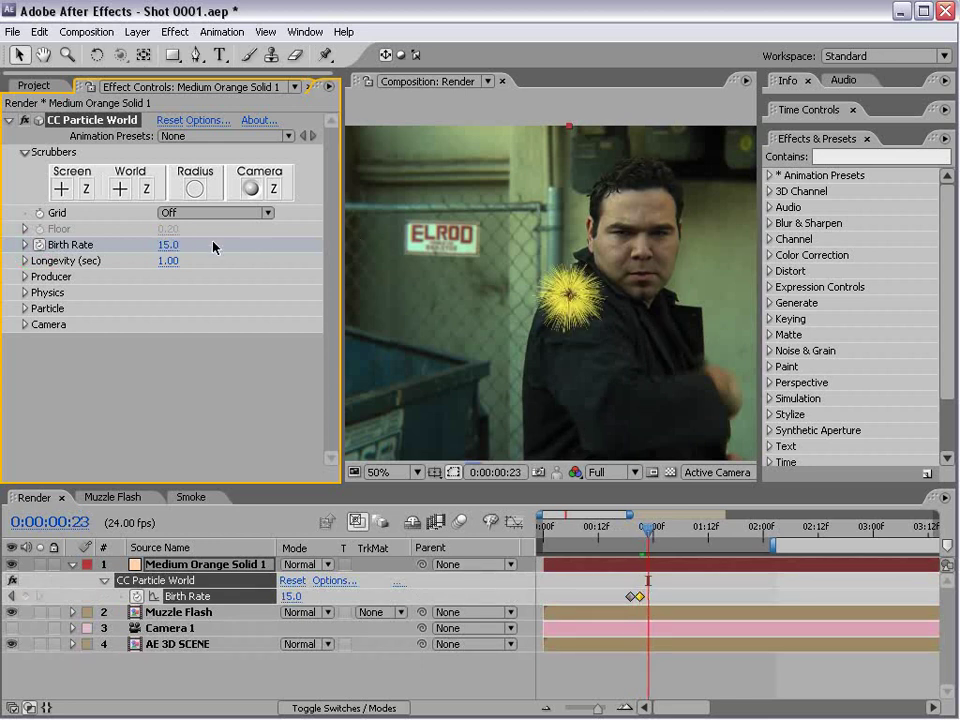
pyautogui.click(167, 245)
pyautogui.write('0')
pyautogui.press('Return')
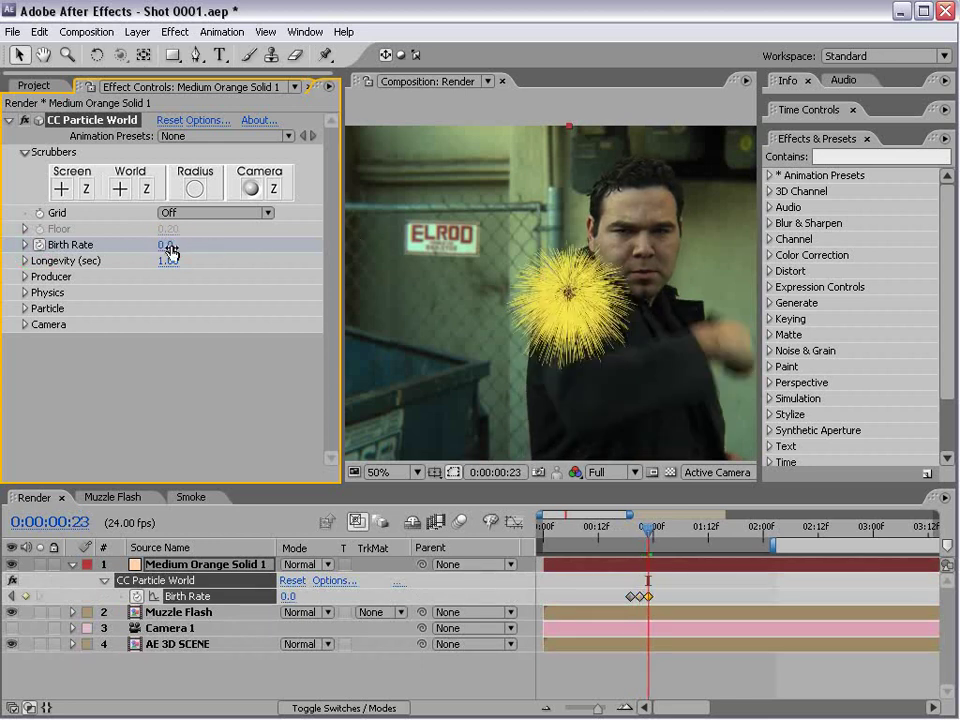
# - Make the particles TriPolygon type and shrink their size as they die
pyautogui.click(27, 309)
pyautogui.click(272, 334)
pyautogui.click(225, 431)
pyautogui.click(242, 281)
pyautogui.click(246, 284)
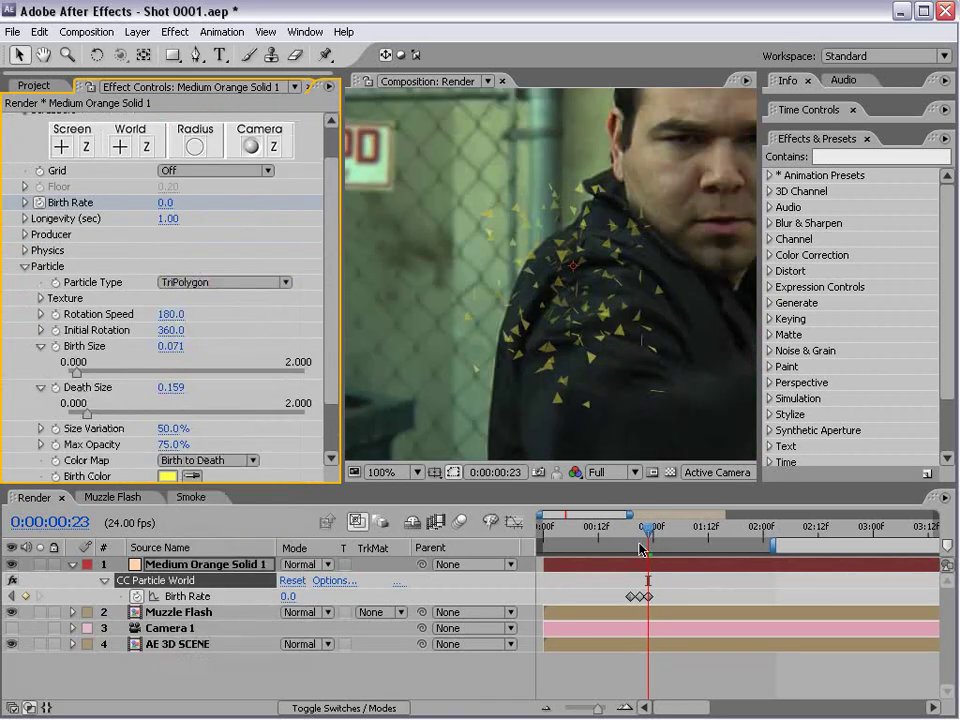
pyautogui.moveTo(647, 540); pyautogui.dragTo(678, 545)
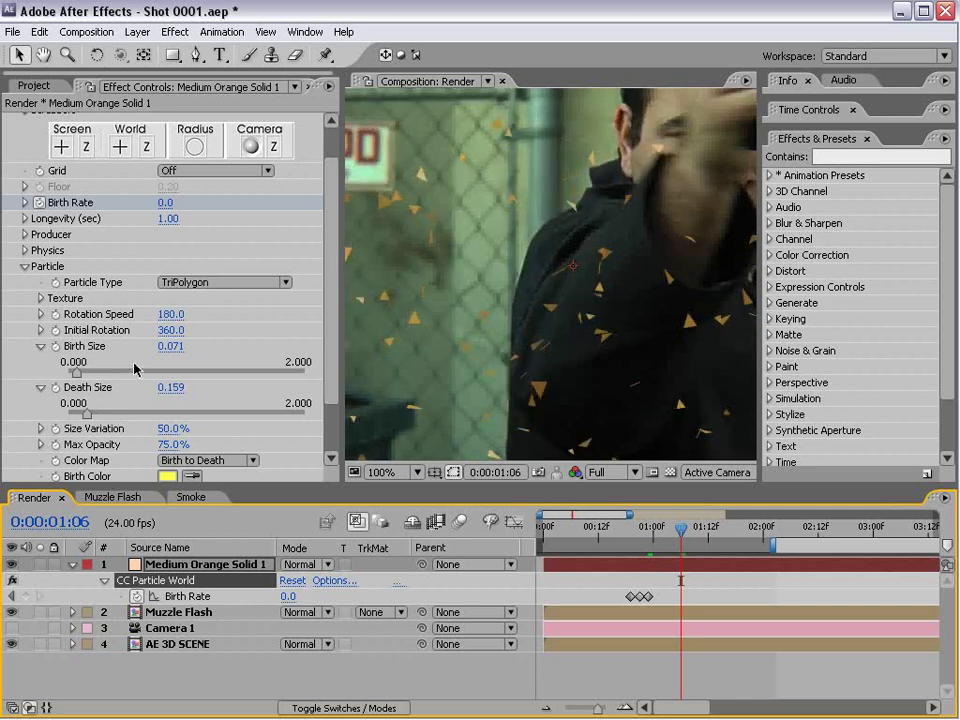
pyautogui.moveTo(172, 390); pyautogui.dragTo(155, 389)
# - Set the peak Birth Rate at 0:00:00:21 to 5, then lower it to 3
pyautogui.scroll(-2, 480, 287)
pyautogui.click(643, 535)
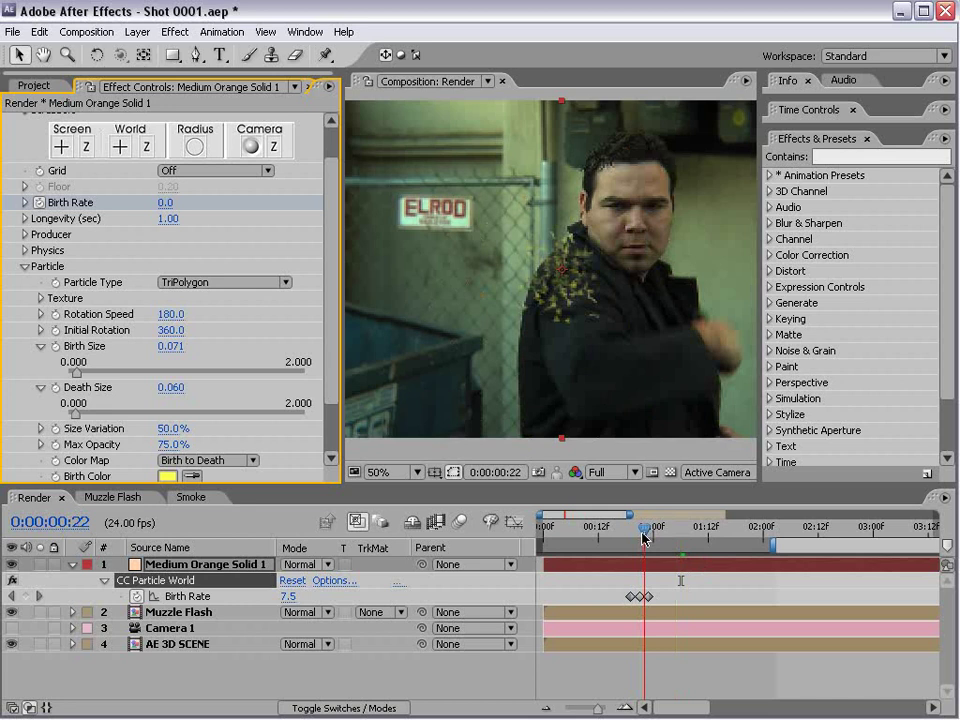
pyautogui.click(639, 536)
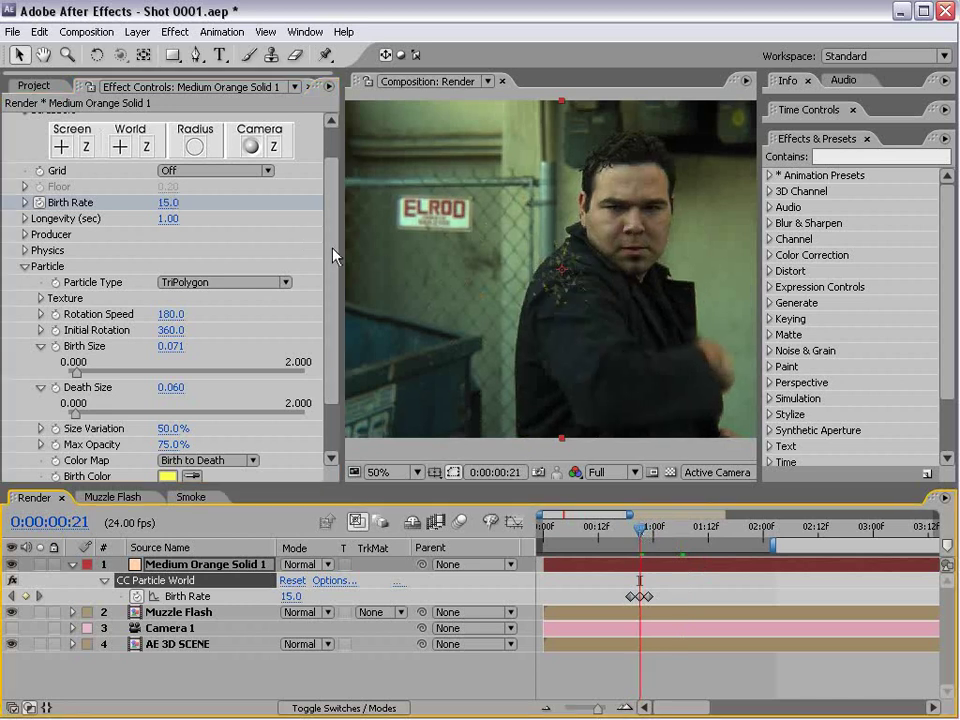
pyautogui.click(170, 201)
pyautogui.write('5')
pyautogui.press('Return')
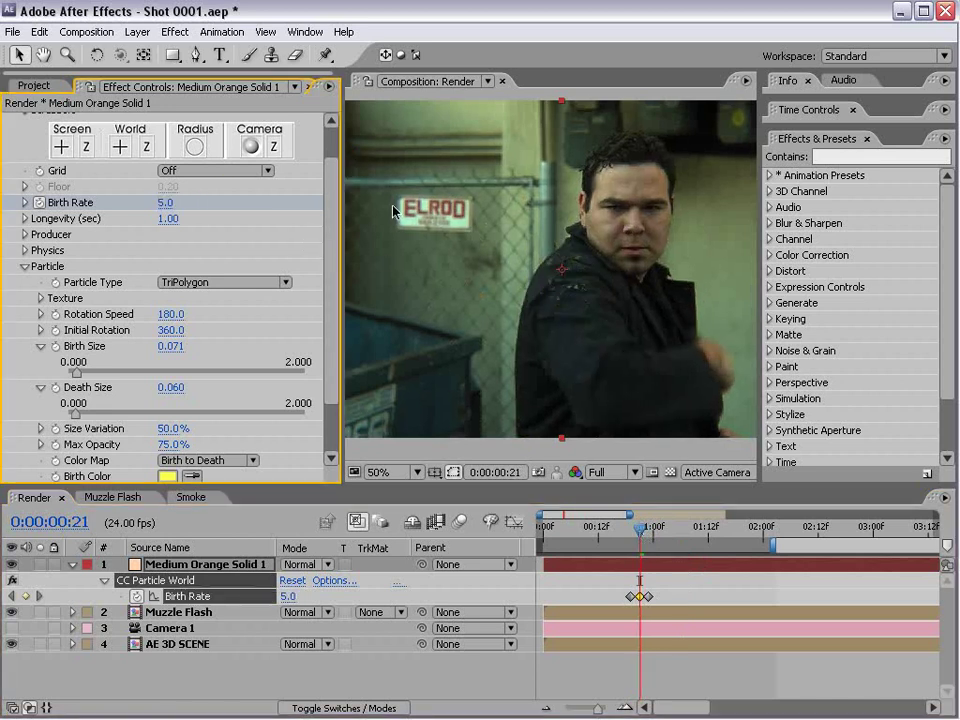
pyautogui.moveTo(655, 540)
pyautogui.mouseDown()
pyautogui.moveTo(677, 536)
pyautogui.moveTo(641, 540)
pyautogui.mouseUp()
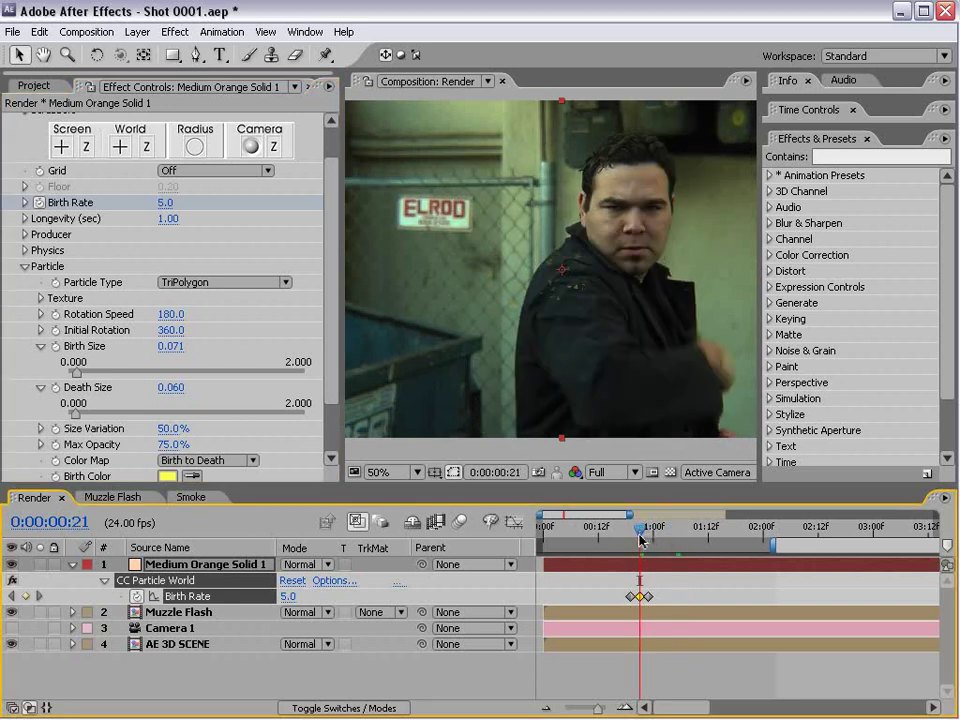
pyautogui.click(160, 203)
pyautogui.write('3')
pyautogui.press('Return')
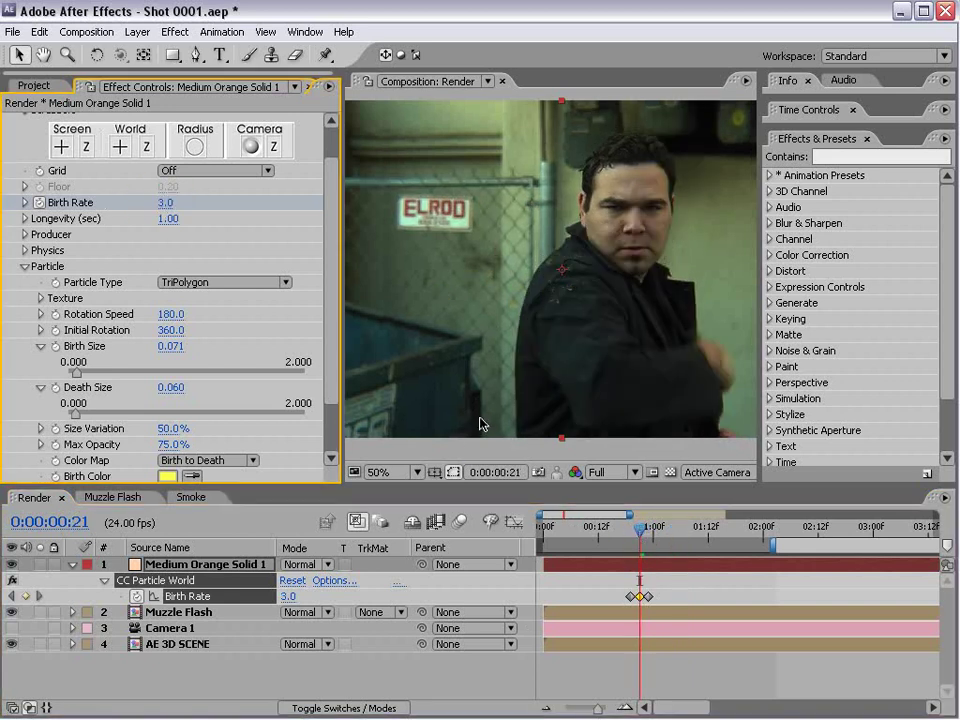
# - Reduce the peak Birth Rate to 1, then settle on 1.5 and review the sparks
pyautogui.moveTo(645, 541)
pyautogui.mouseDown()
pyautogui.moveTo(675, 538)
pyautogui.moveTo(641, 533)
pyautogui.mouseUp()
pyautogui.click(166, 202)
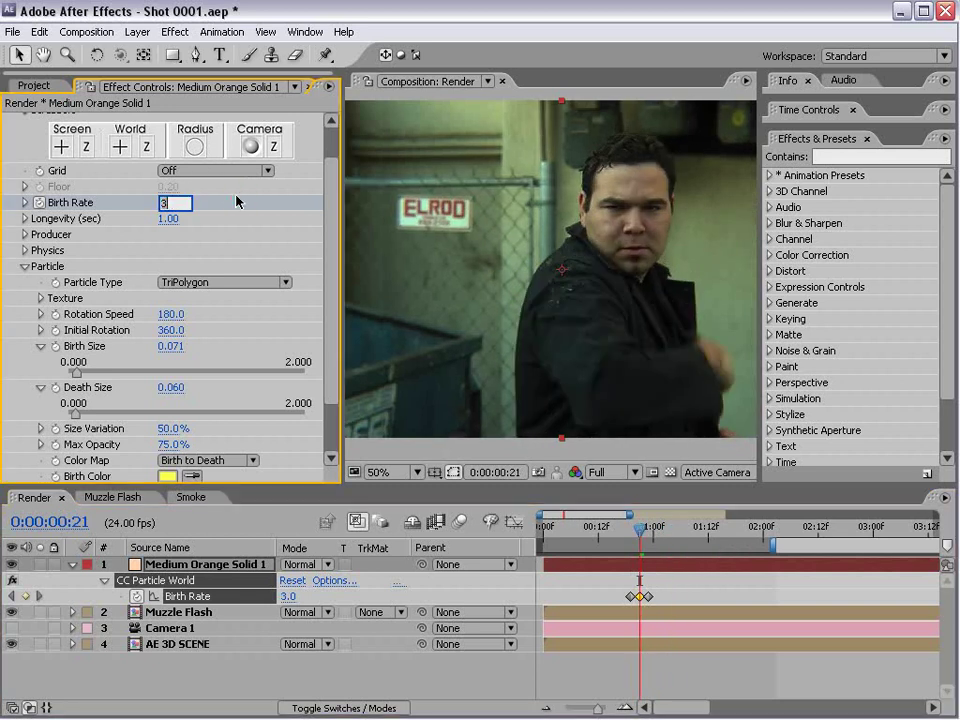
pyautogui.write('1')
pyautogui.press('Return')
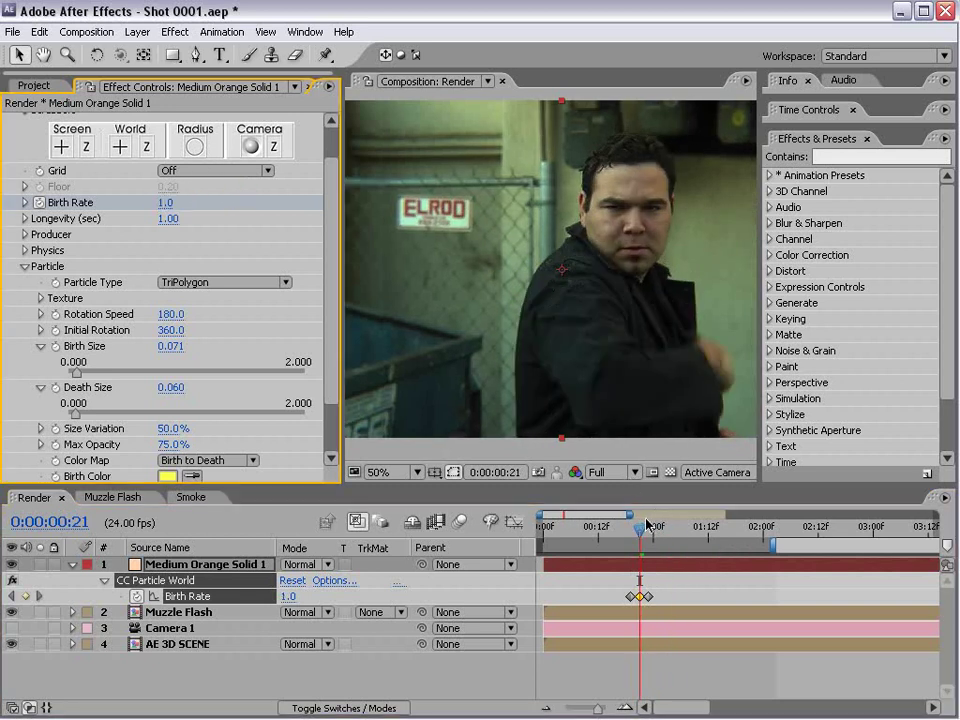
pyautogui.moveTo(636, 533)
pyautogui.mouseDown()
pyautogui.moveTo(683, 533)
pyautogui.moveTo(640, 533)
pyautogui.mouseUp()
pyautogui.click(163, 203)
pyautogui.write('1.5')
pyautogui.press('Return')
pyautogui.moveTo(650, 542); pyautogui.dragTo(715, 533)
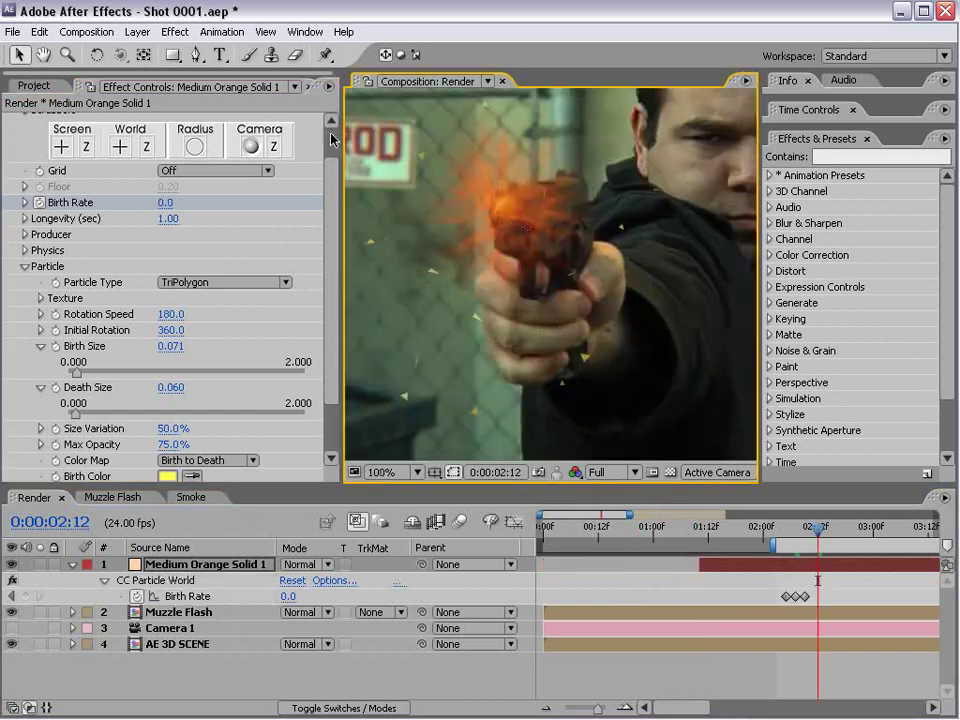
# - Apply Curves, Glow and Simple Choker to the spark layer
pyautogui.click(175, 32)
pyautogui.moveTo(200, 171)
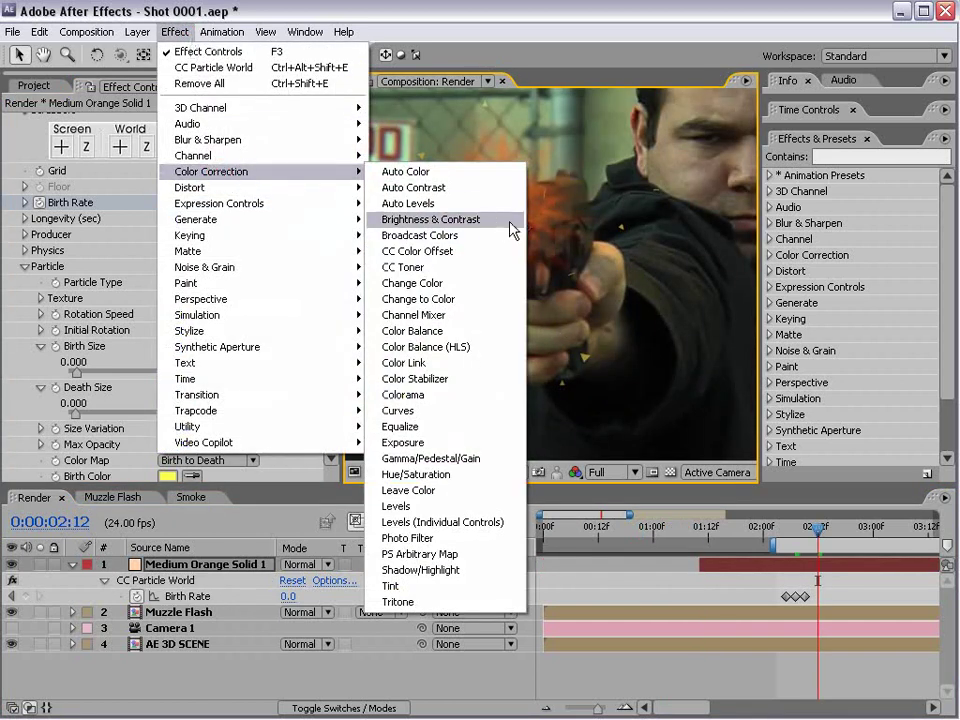
pyautogui.click(410, 410)
pyautogui.click(175, 32)
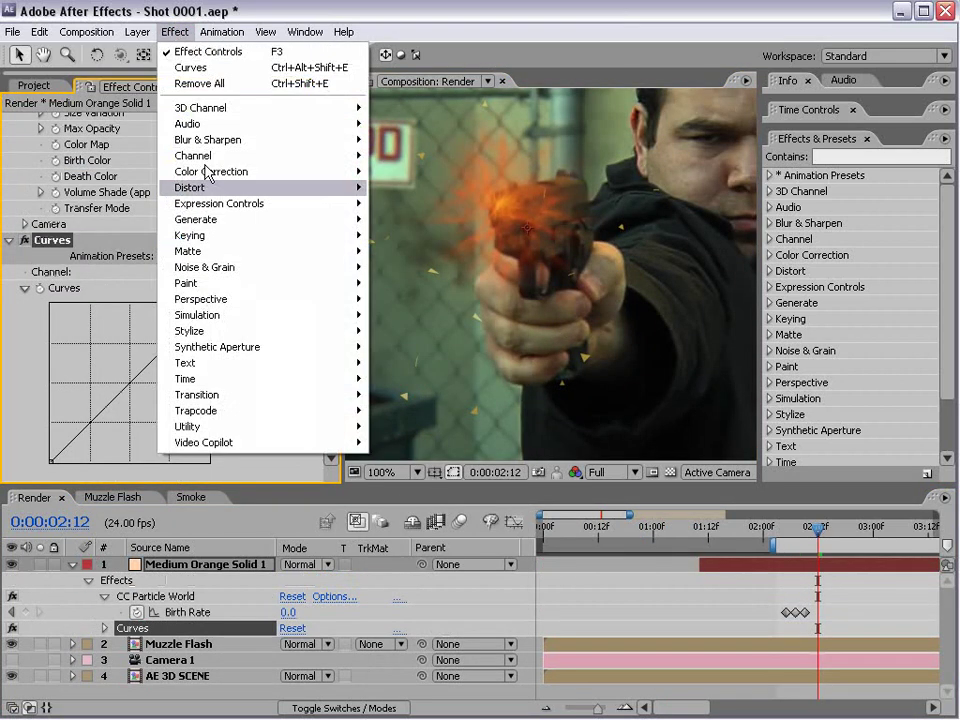
pyautogui.moveTo(200, 330)
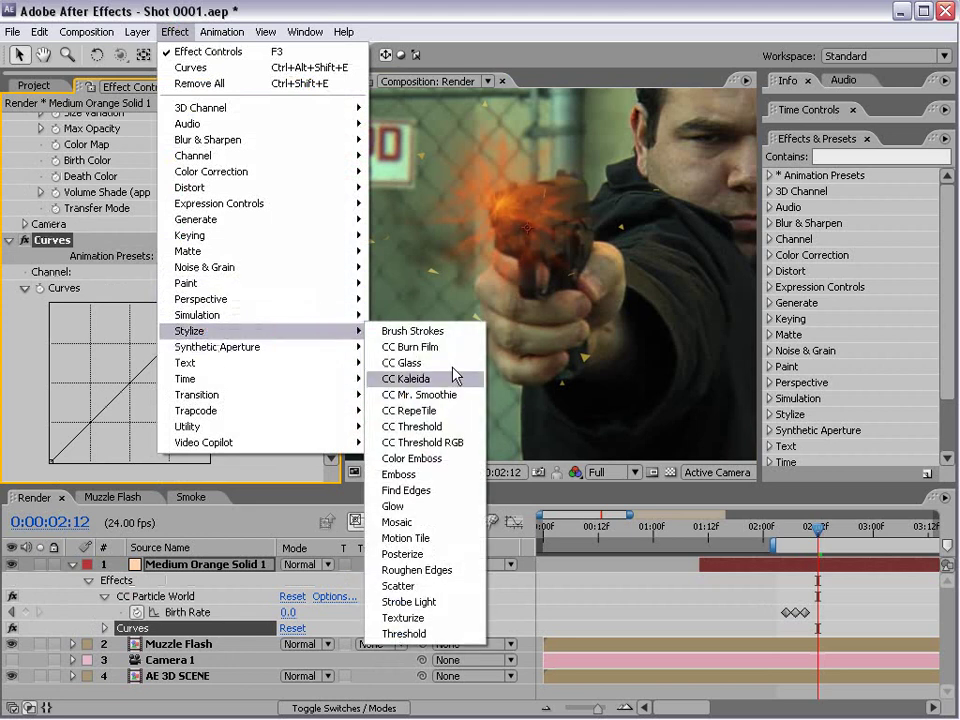
pyautogui.click(410, 506)
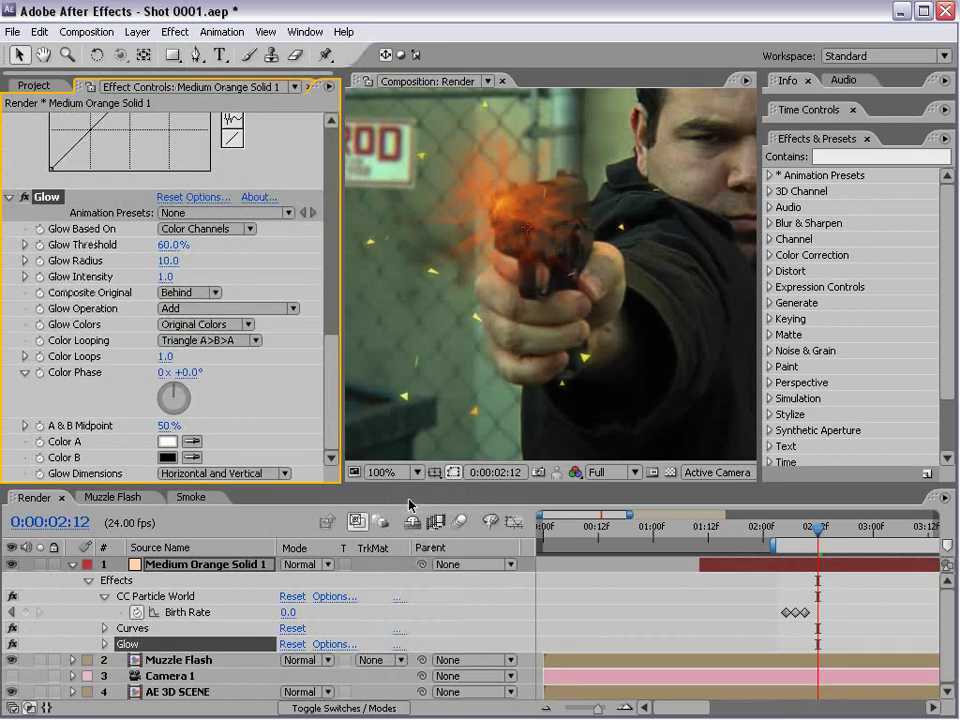
pyautogui.click(174, 31)
pyautogui.moveTo(206, 250)
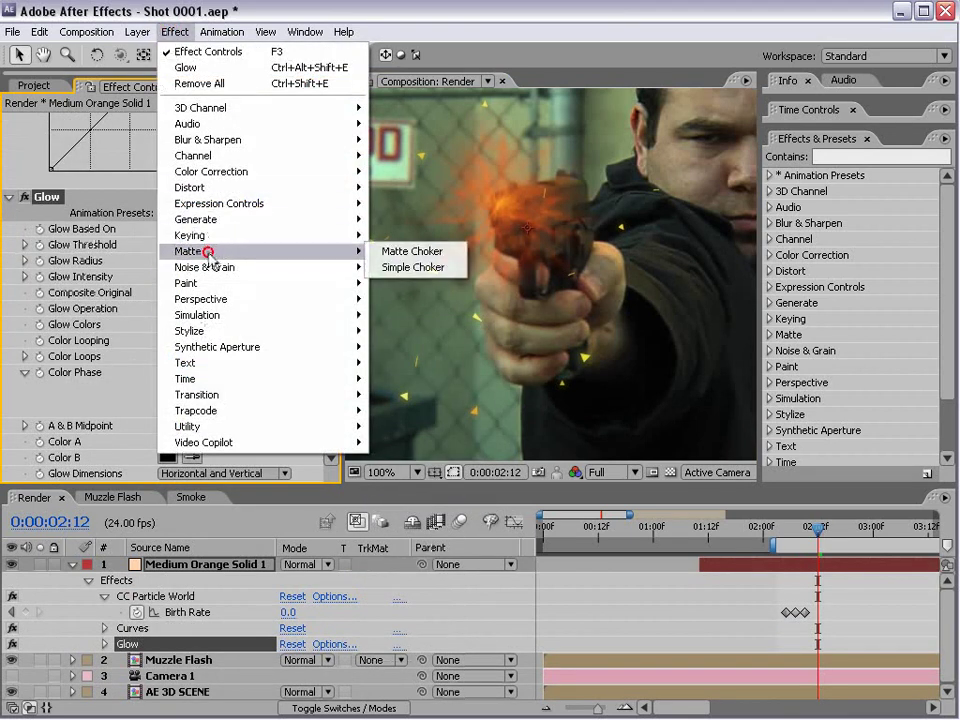
pyautogui.click(414, 268)
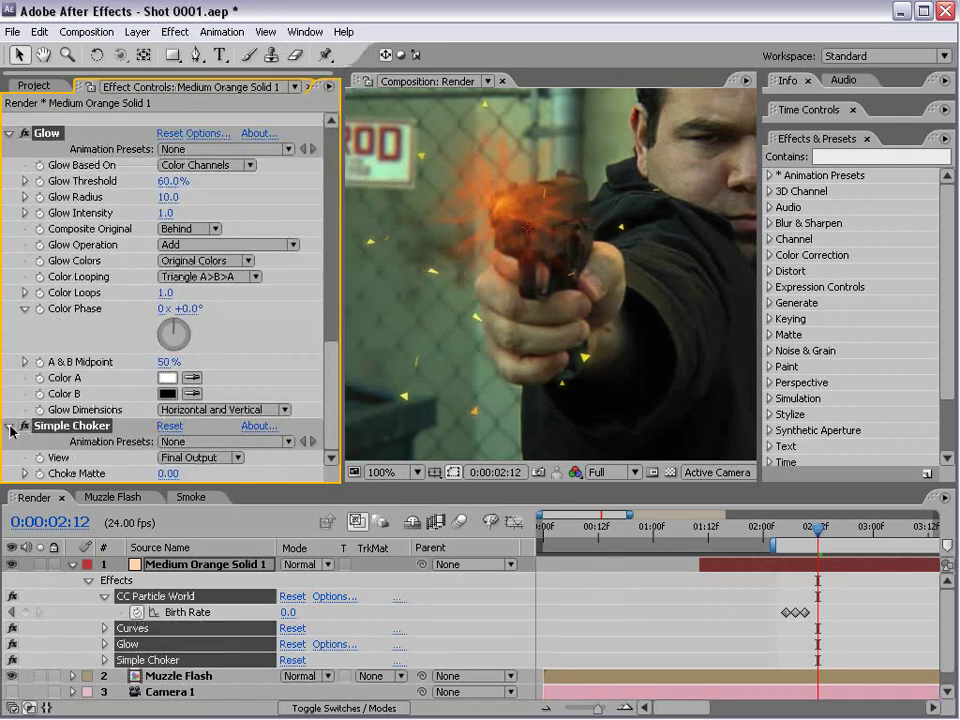
# - Move Simple Choker just below CC Particle World and raise its Choke Matte
pyautogui.hotkey('ctrl', '`')
pyautogui.moveTo(57, 175); pyautogui.dragTo(70, 134)
pyautogui.click(9, 136)
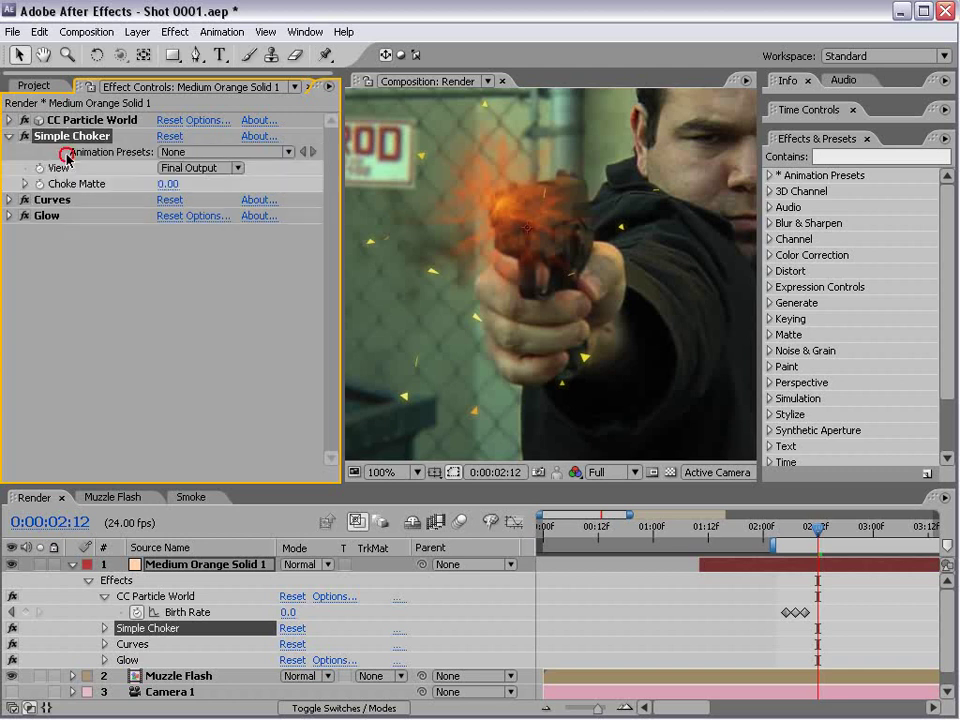
pyautogui.moveTo(160, 184); pyautogui.dragTo(170, 184)
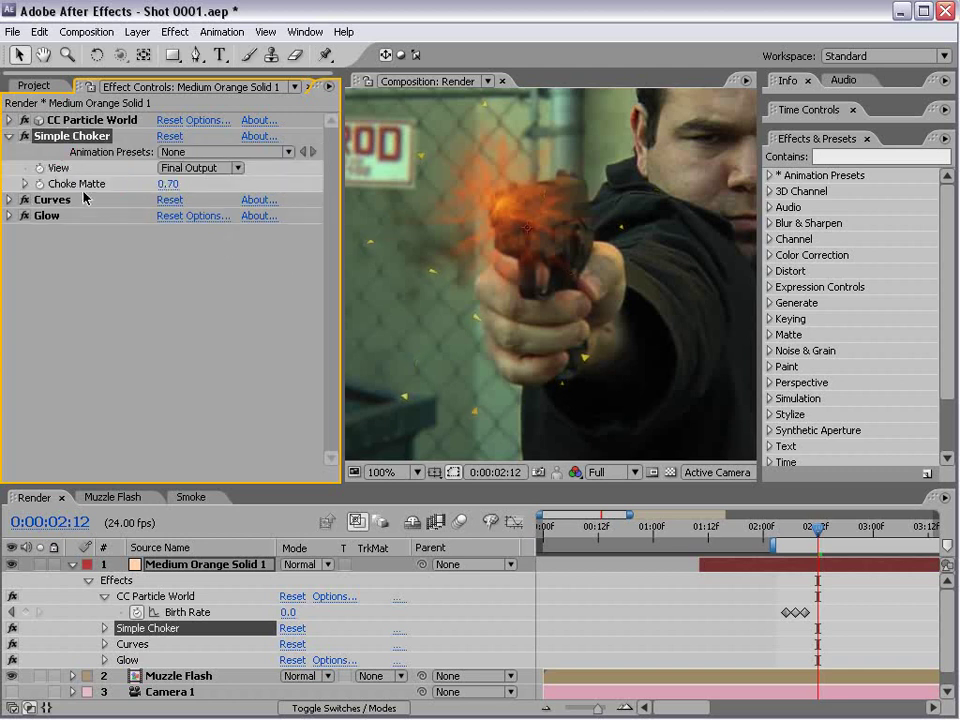
# - Bend the Curves Alpha channel upward, place Simple Choker between Curves and Glow, Choke Matte 1.70
pyautogui.click(9, 200)
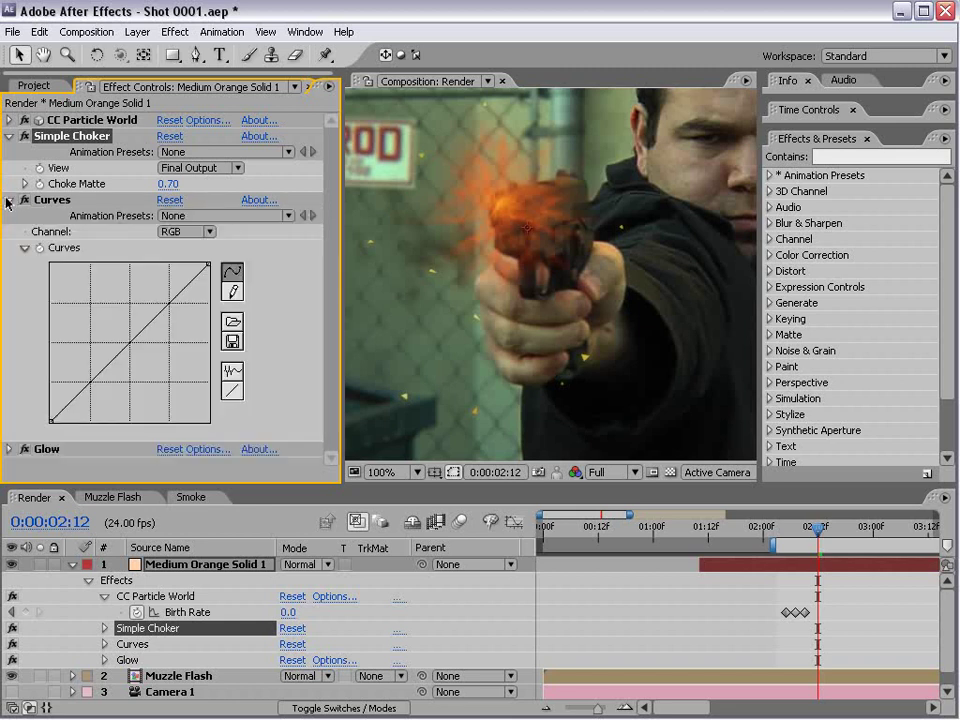
pyautogui.click(203, 234)
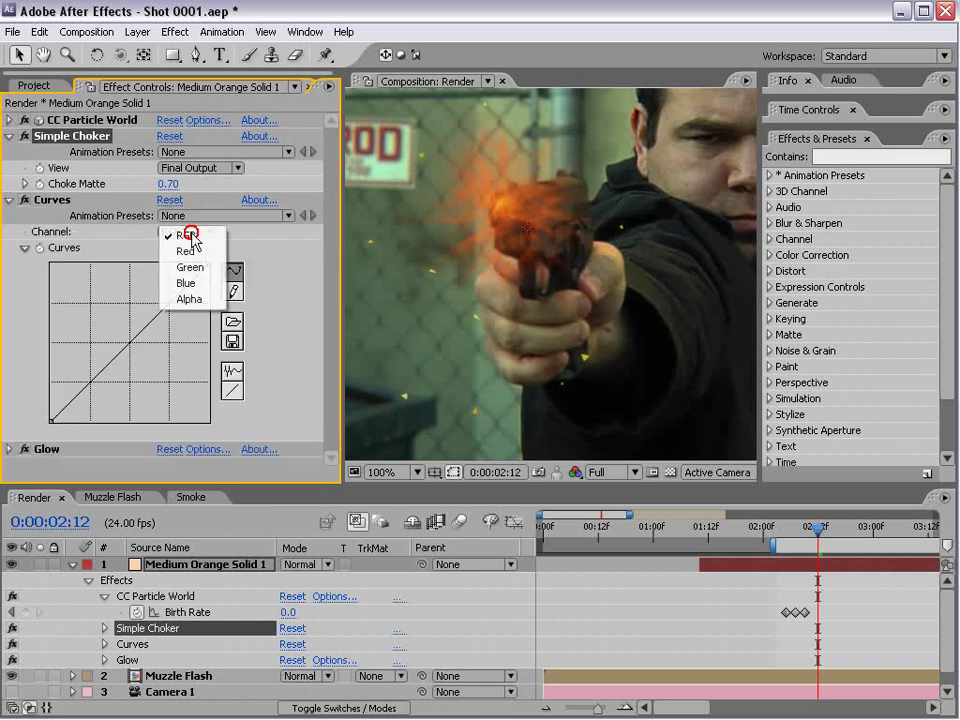
pyautogui.click(186, 298)
pyautogui.moveTo(128, 345); pyautogui.dragTo(90, 308)
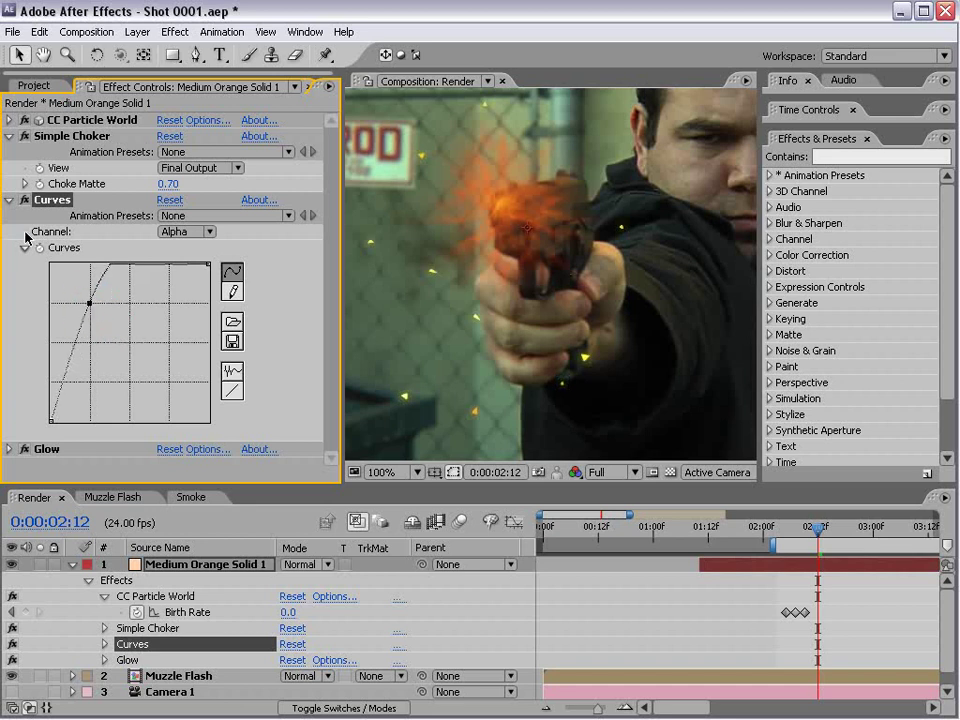
pyautogui.click(10, 201)
pyautogui.moveTo(94, 135); pyautogui.dragTo(75, 208)
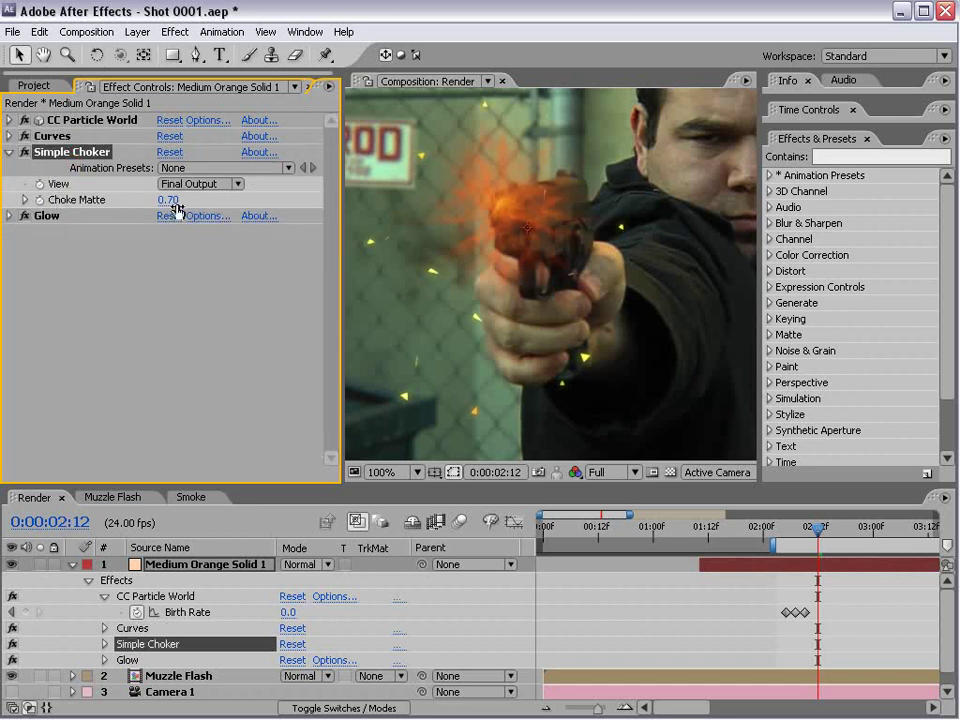
pyautogui.moveTo(167, 199); pyautogui.dragTo(190, 196)
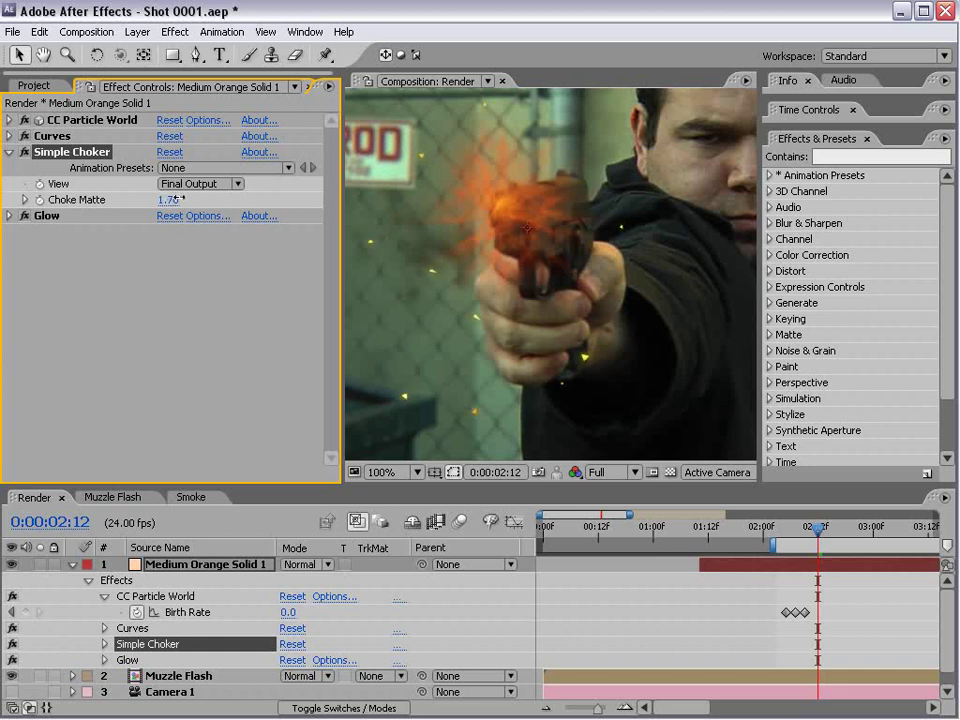
pyautogui.press('h')
pyautogui.moveTo(476, 256); pyautogui.dragTo(516, 262)
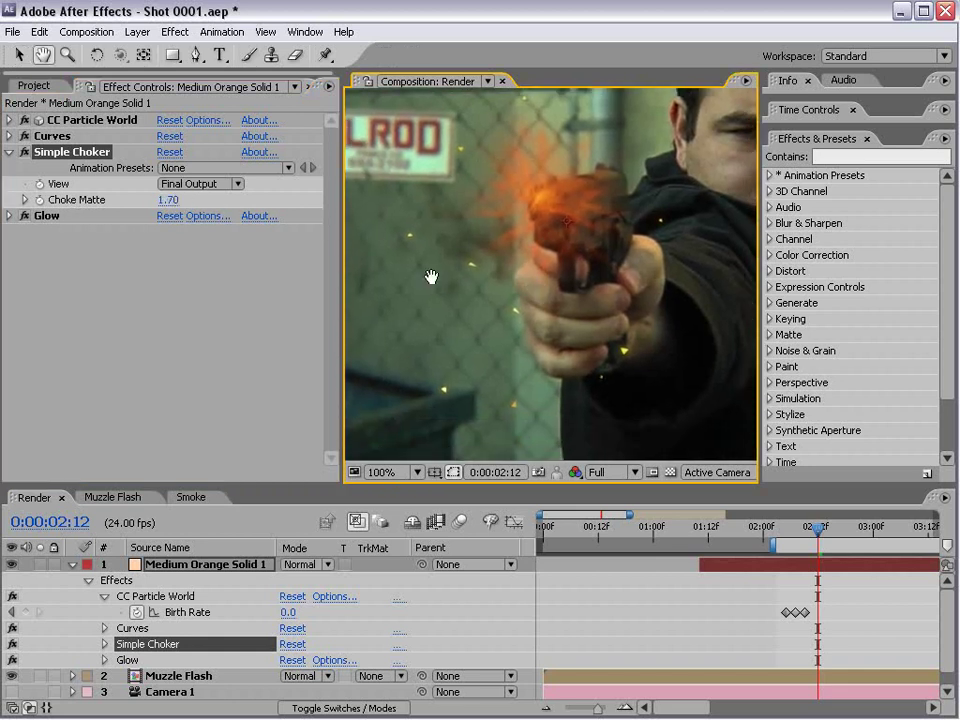
# - Switch Glow Colors to A & B Colors and set Color A to a pale cream
pyautogui.press('v')
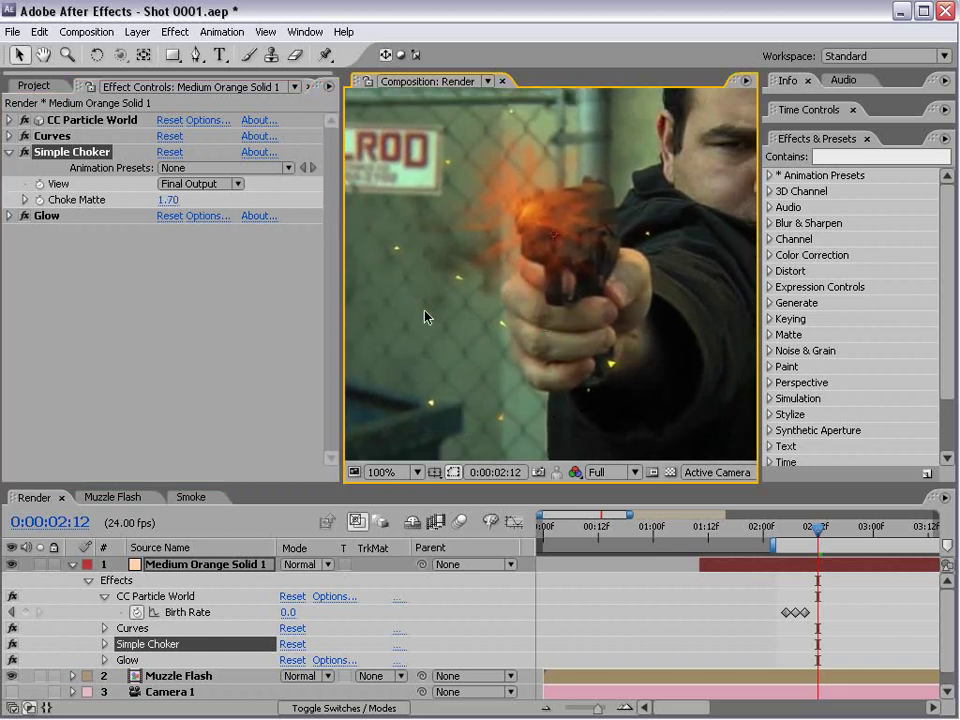
pyautogui.click(10, 215)
pyautogui.click(195, 324)
pyautogui.click(204, 345)
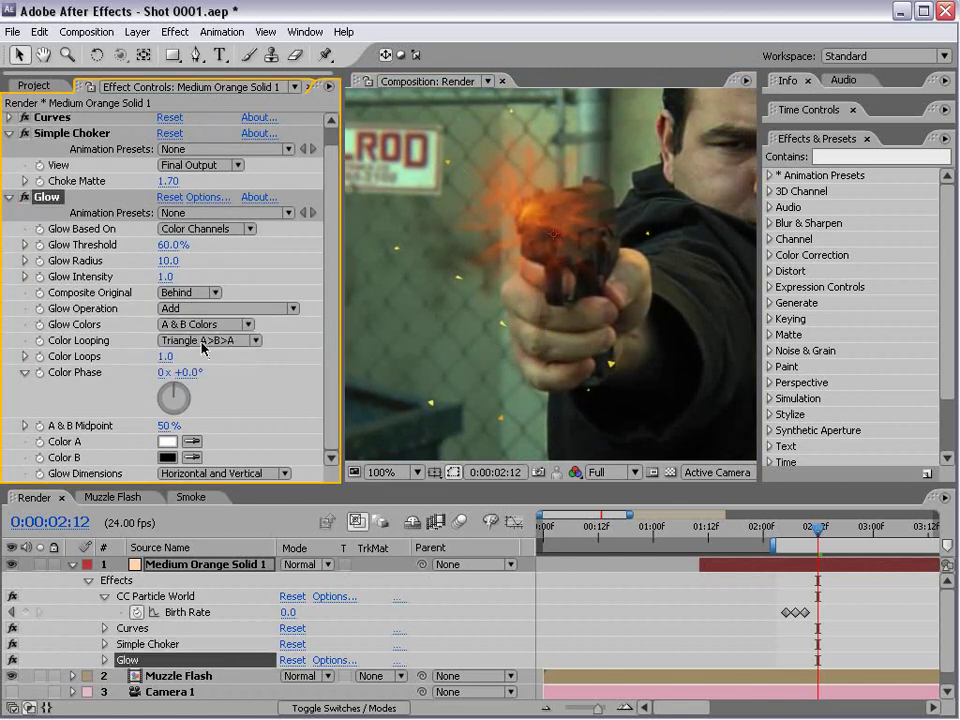
pyautogui.click(167, 441)
pyautogui.click(489, 567)
pyautogui.moveTo(379, 403)
pyautogui.mouseDown()
pyautogui.moveTo(435, 354)
pyautogui.moveTo(309, 338)
pyautogui.mouseUp()
pyautogui.click(484, 565)
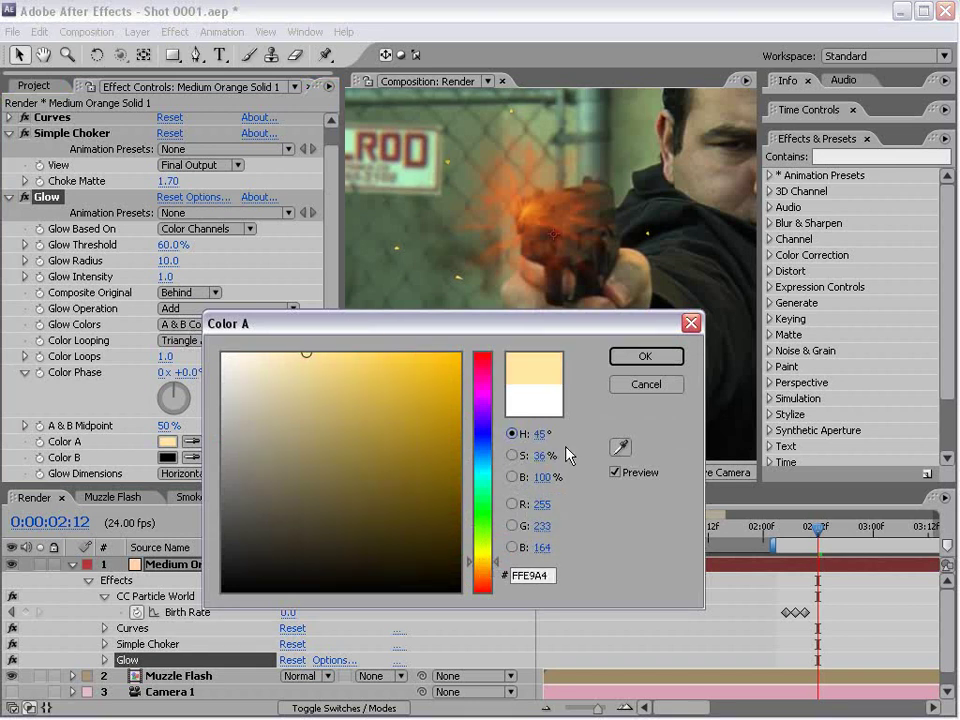
pyautogui.click(645, 356)
# - Set Glow Color B to a bright orange
pyautogui.click(167, 457)
pyautogui.moveTo(482, 590); pyautogui.dragTo(482, 577)
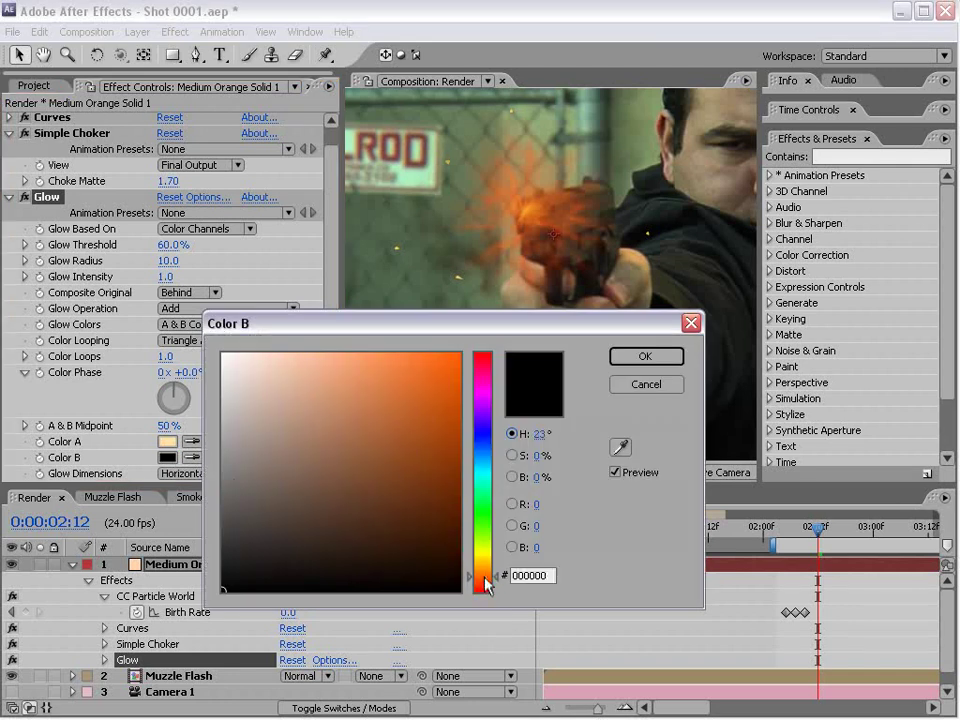
pyautogui.click(404, 371)
pyautogui.moveTo(404, 371); pyautogui.dragTo(440, 356)
pyautogui.click(645, 356)
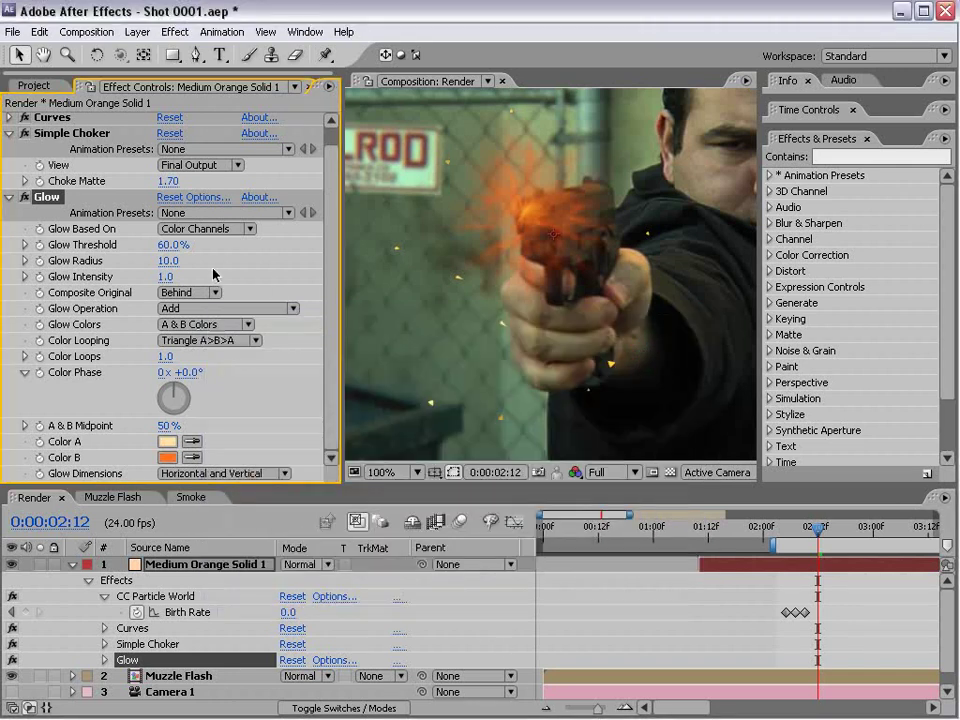
# - Raise Glow Intensity to 2.2 and set Glow Radius to 7.0, then inspect the result
pyautogui.moveTo(171, 277); pyautogui.dragTo(227, 279)
pyautogui.moveTo(166, 260)
pyautogui.mouseDown()
pyautogui.moveTo(185, 265)
pyautogui.moveTo(153, 267)
pyautogui.mouseUp()
pyautogui.press('.')
pyautogui.moveTo(634, 401); pyautogui.dragTo(533, 375)
pyautogui.press(',')
pyautogui.press(',')
# - Set the CC Particle World Birth Rate to 2.0 at the previous keyframe
pyautogui.press('v')
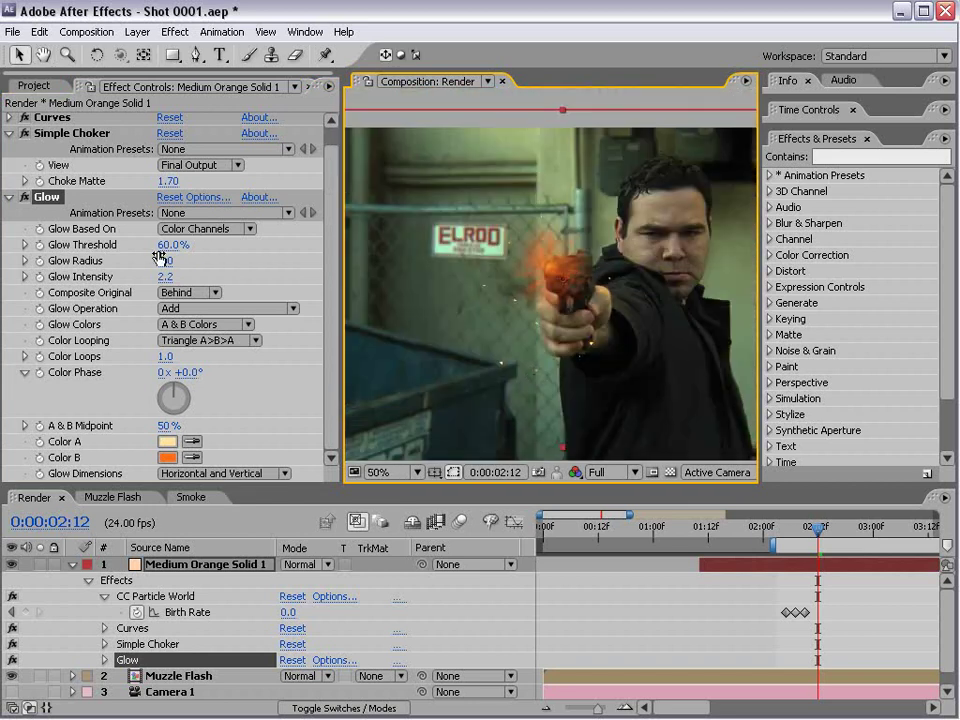
pyautogui.press('j')
pyautogui.press('j')
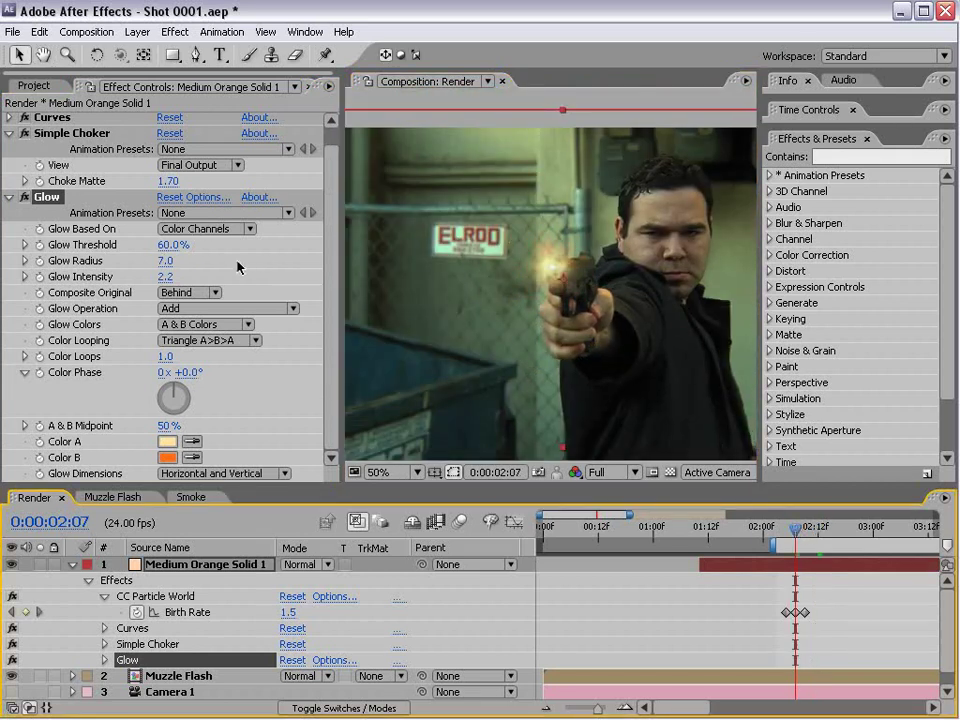
pyautogui.scroll(1, 214, 300)
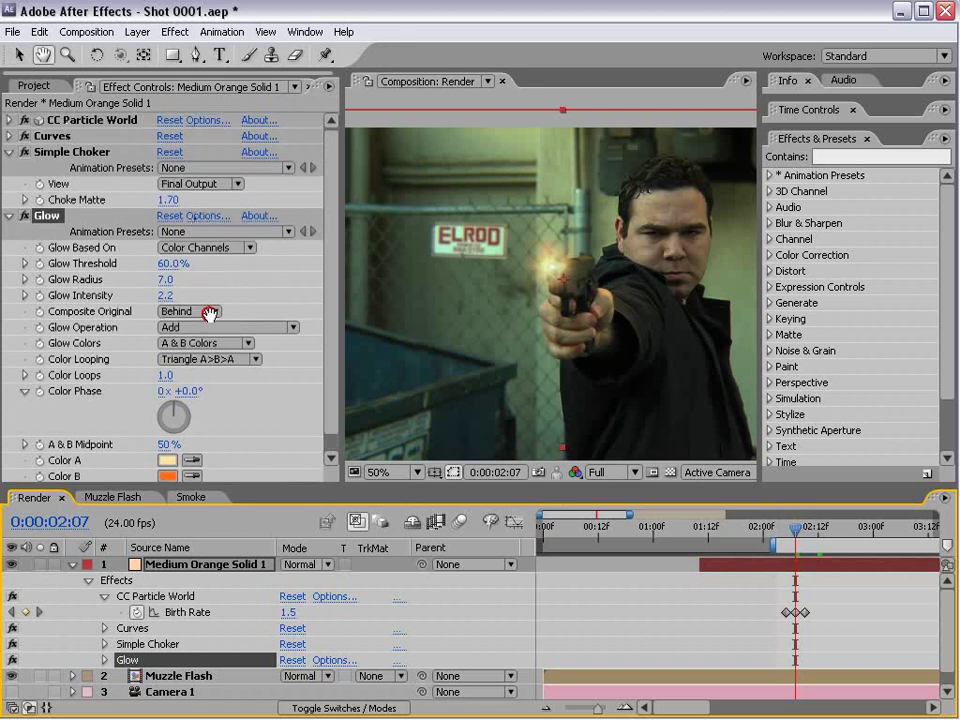
pyautogui.click(10, 121)
pyautogui.click(167, 244)
pyautogui.write('2')
pyautogui.press('Return')
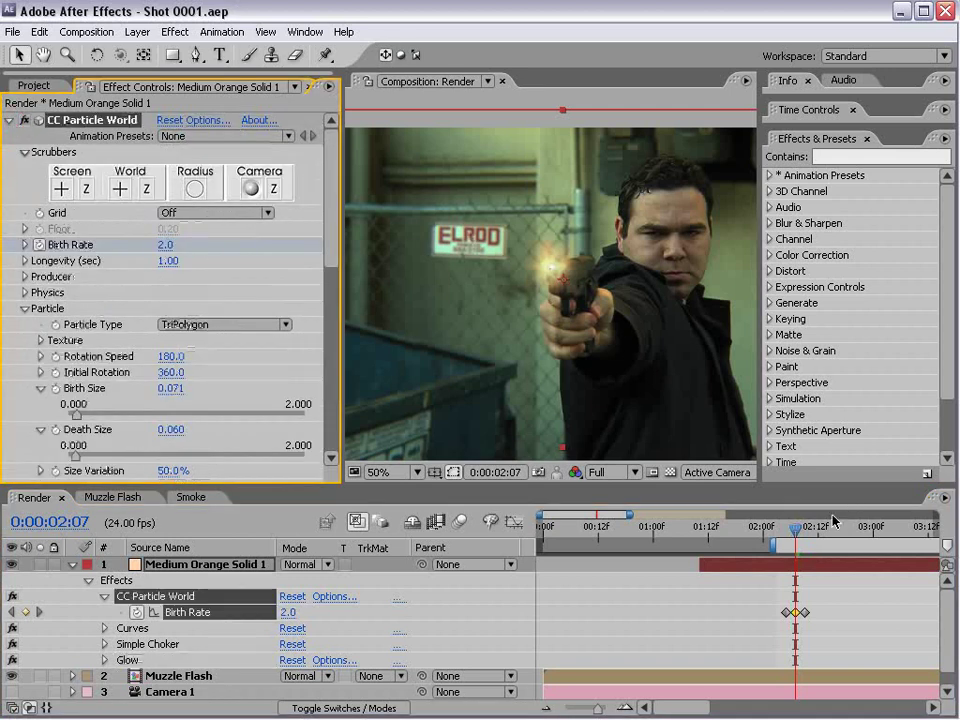
# - Play back the muzzle flash moment and park the playhead at 0:00:02:09
pyautogui.moveTo(818, 529); pyautogui.dragTo(781, 543)
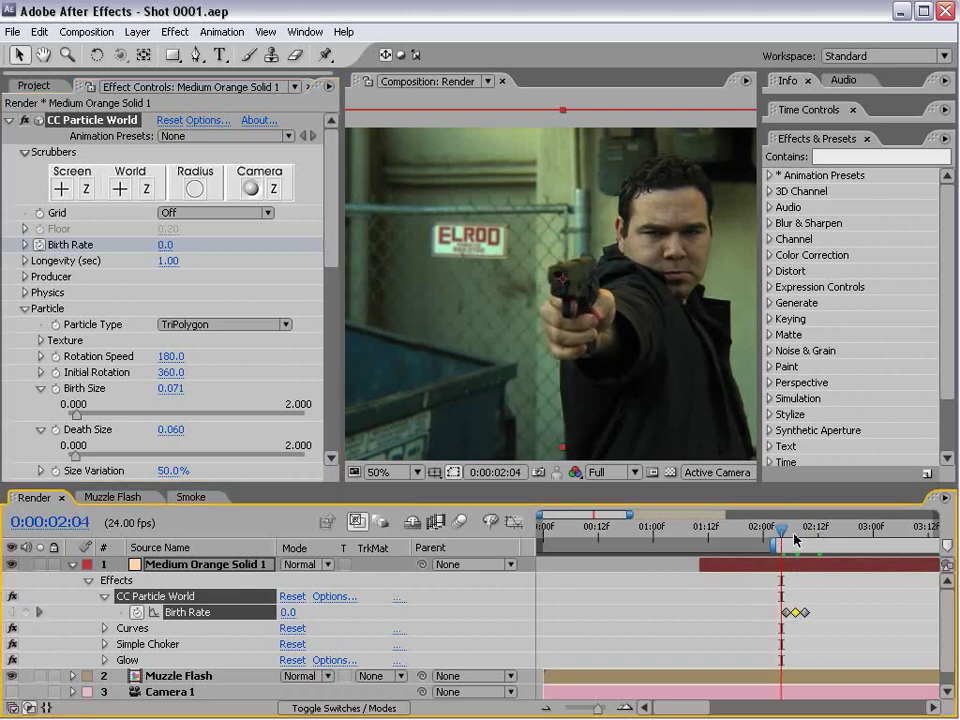
pyautogui.press('space')
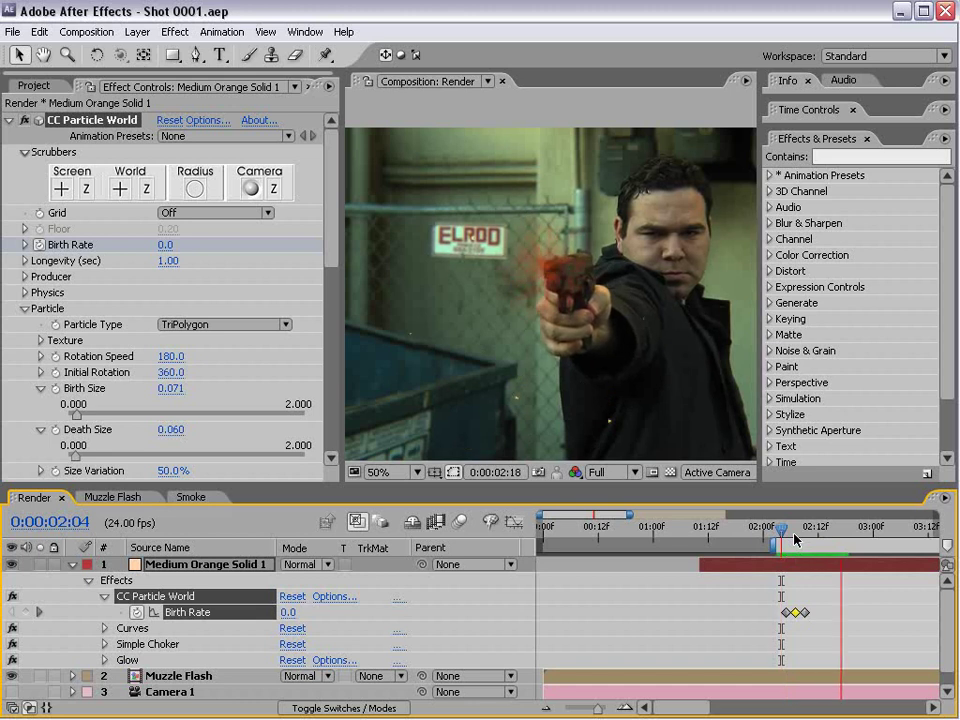
pyautogui.press('`')
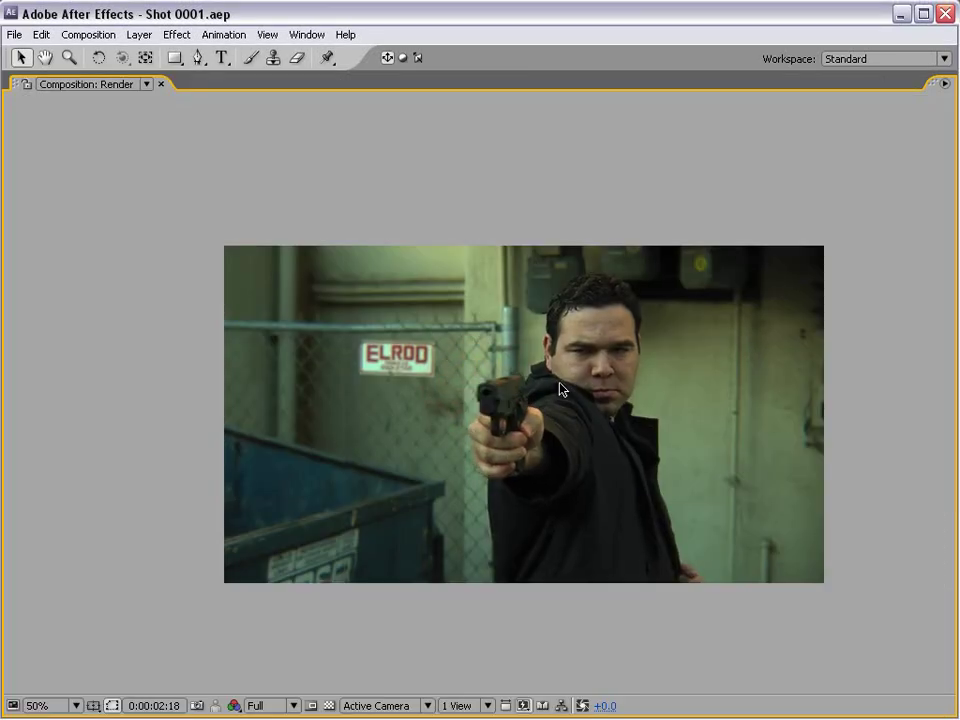
pyautogui.press('`')
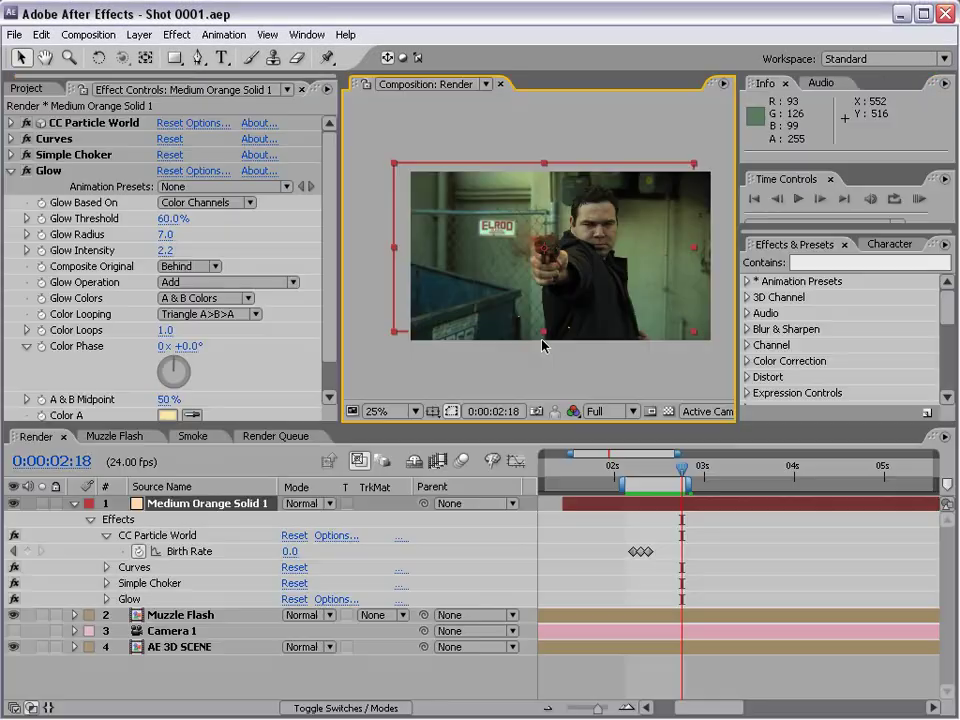
pyautogui.click(633, 478)
pyautogui.moveTo(633, 478); pyautogui.dragTo(648, 470)
# - Set particle Velocity to 0.35 and Gravity to 0.1
pyautogui.scroll(2, 461, 272)
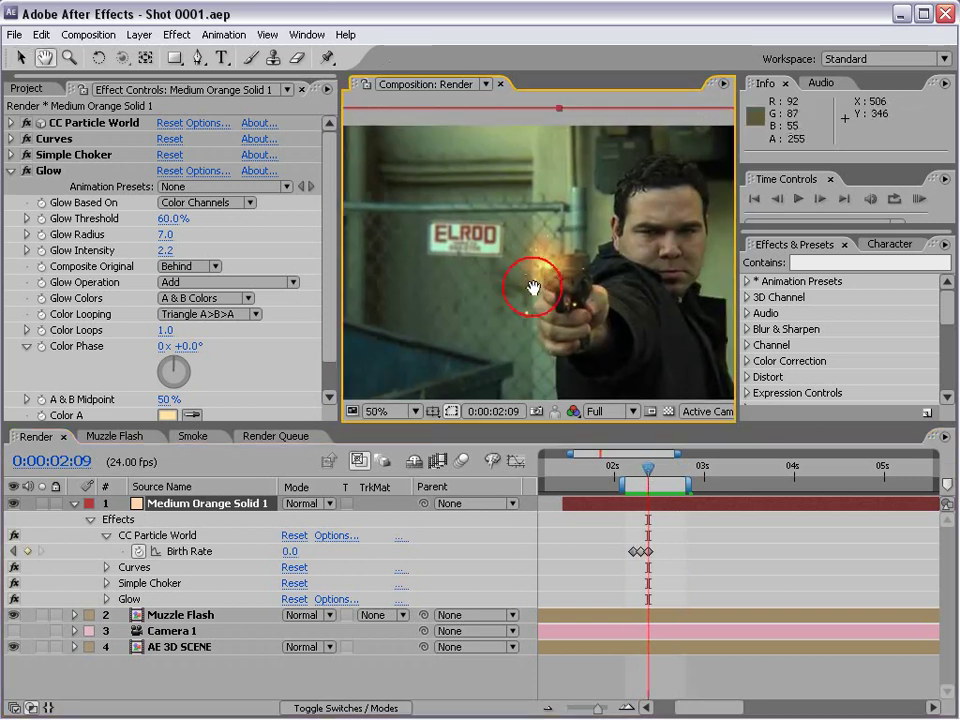
pyautogui.click(9, 124)
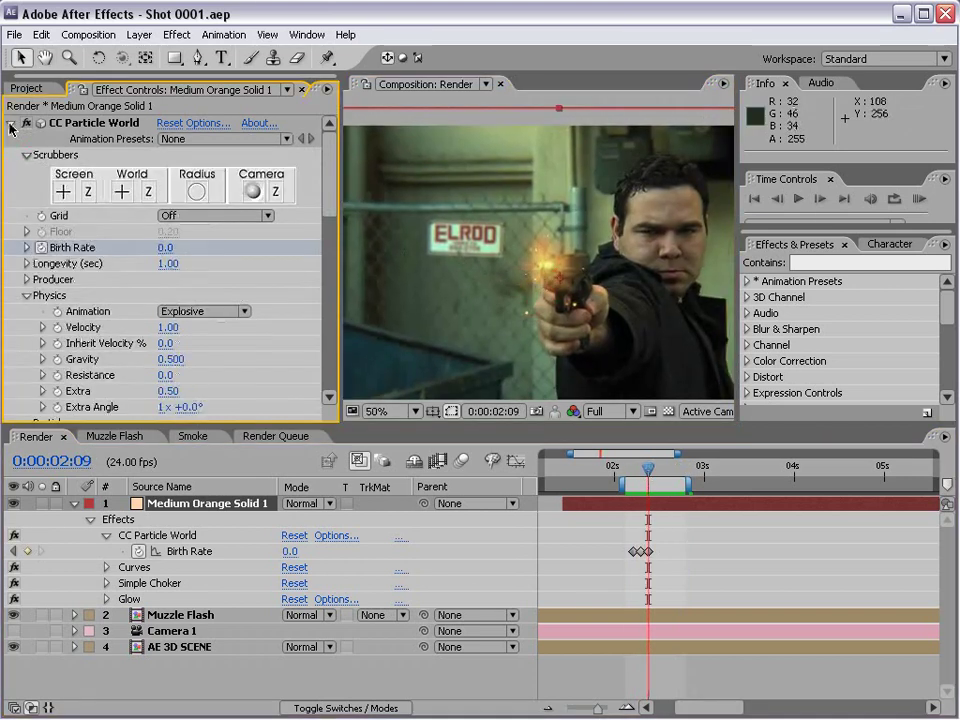
pyautogui.scroll(-4, 96, 231)
pyautogui.press('v')
pyautogui.moveTo(166, 251); pyautogui.dragTo(130, 265)
pyautogui.click(172, 282)
pyautogui.write('0.5')
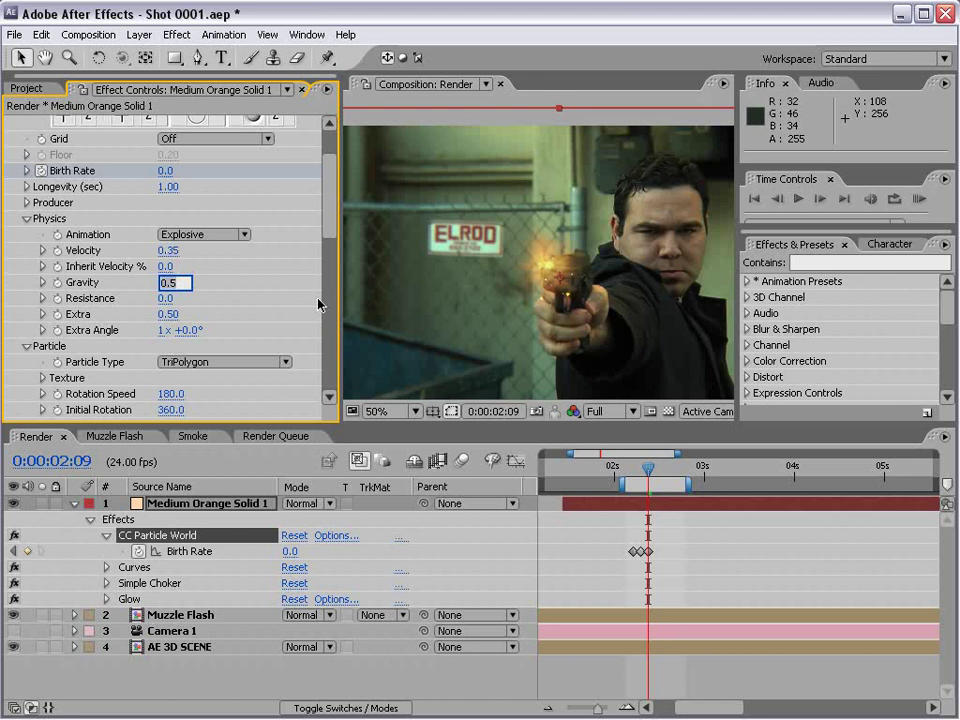
pyautogui.press('BackSpace')
pyautogui.press('BackSpace')
pyautogui.press('BackSpace')
pyautogui.write('0.1')
pyautogui.press('Return')
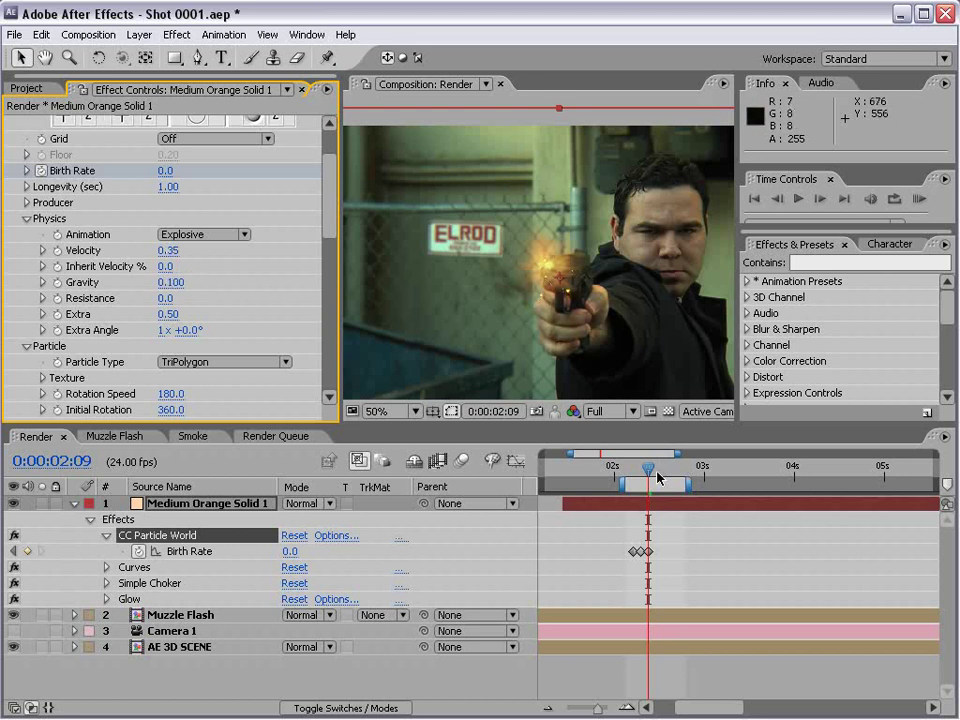
# - Set particle Longevity to 3 seconds
pyautogui.moveTo(648, 467); pyautogui.dragTo(717, 474)
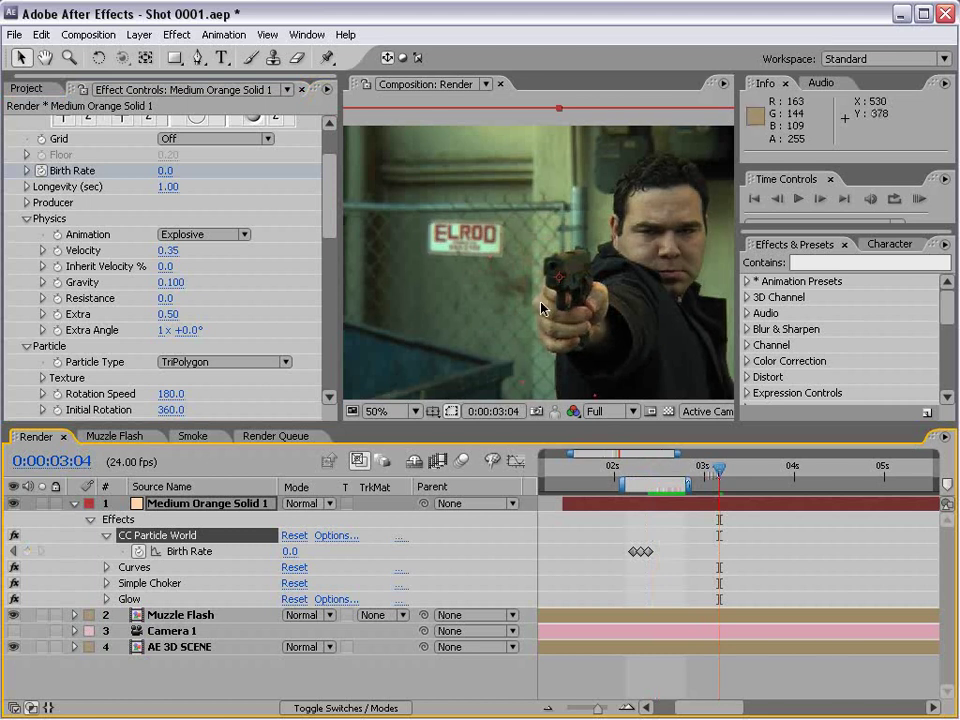
pyautogui.press('h')
pyautogui.moveTo(591, 336); pyautogui.dragTo(605, 286)
pyautogui.press('v')
pyautogui.click(327, 210)
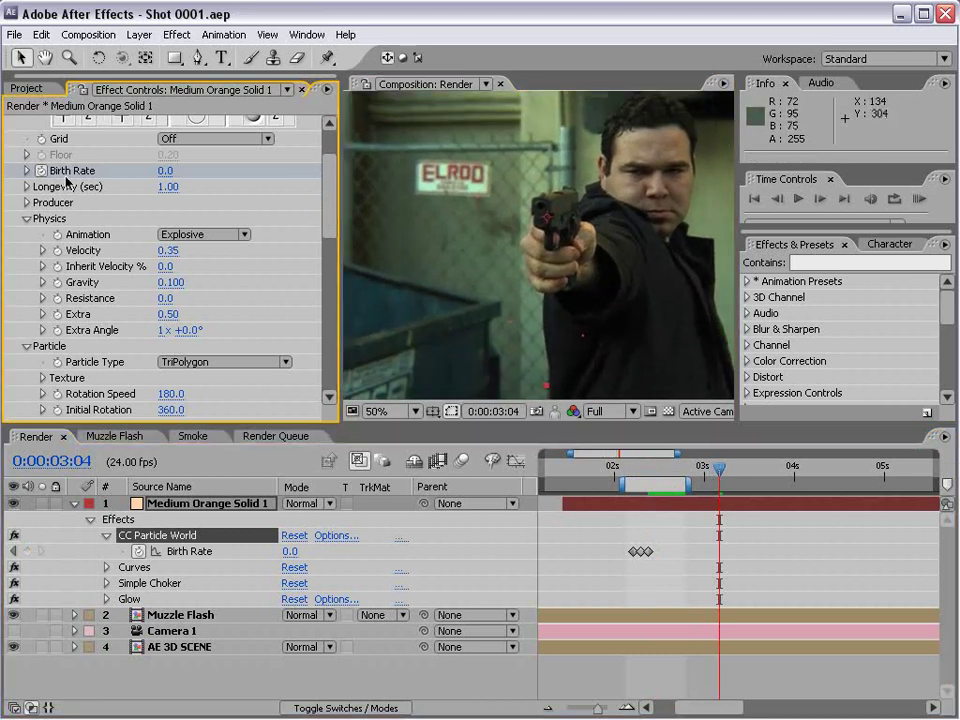
pyautogui.click(166, 188)
pyautogui.write('3')
pyautogui.press('Return')
# - Review the sparks around 0:00:03:02 in an enlarged viewer
pyautogui.press('h')
pyautogui.moveTo(609, 261); pyautogui.dragTo(590, 207)
pyautogui.press('v')
pyautogui.moveTo(645, 470); pyautogui.dragTo(723, 490)
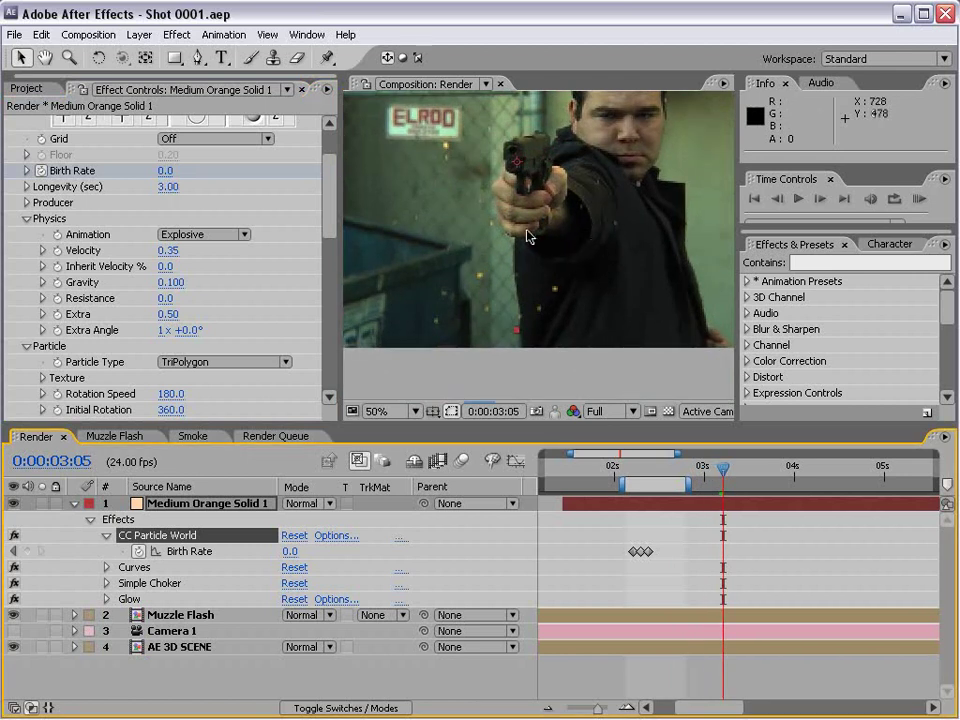
pyautogui.moveTo(498, 200); pyautogui.dragTo(520, 246)
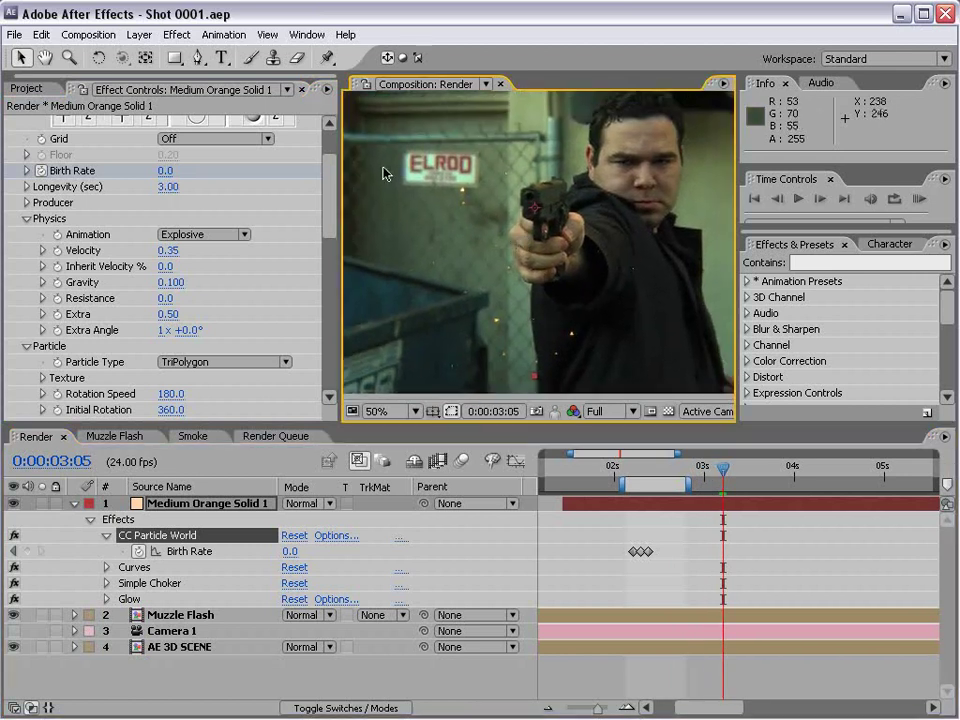
pyautogui.scroll(3, 332, 214)
pyautogui.click(11, 124)
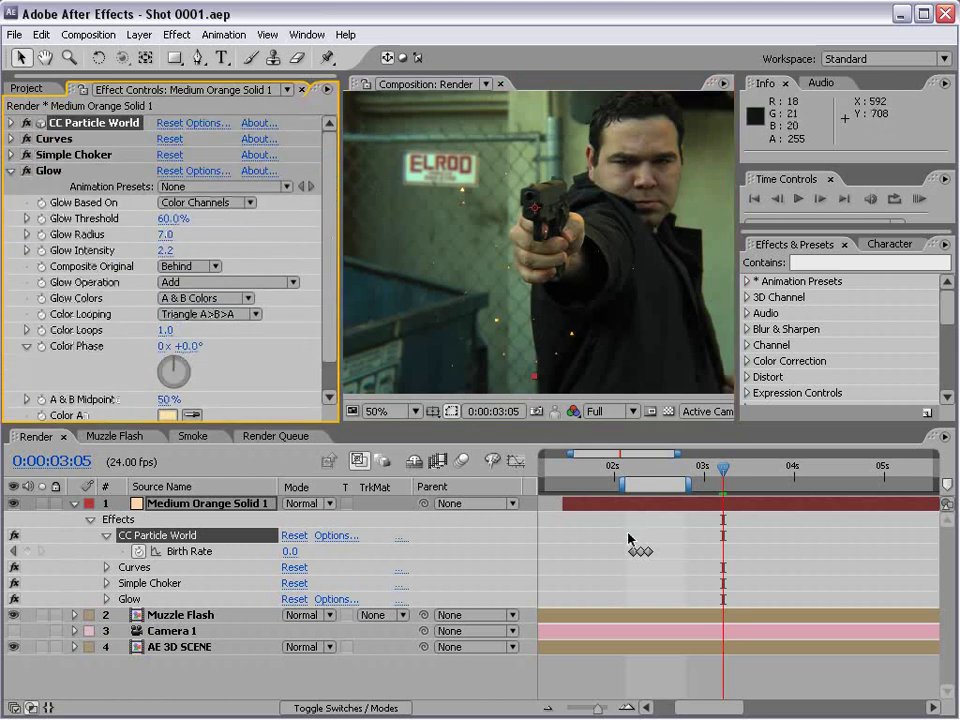
pyautogui.press('`')
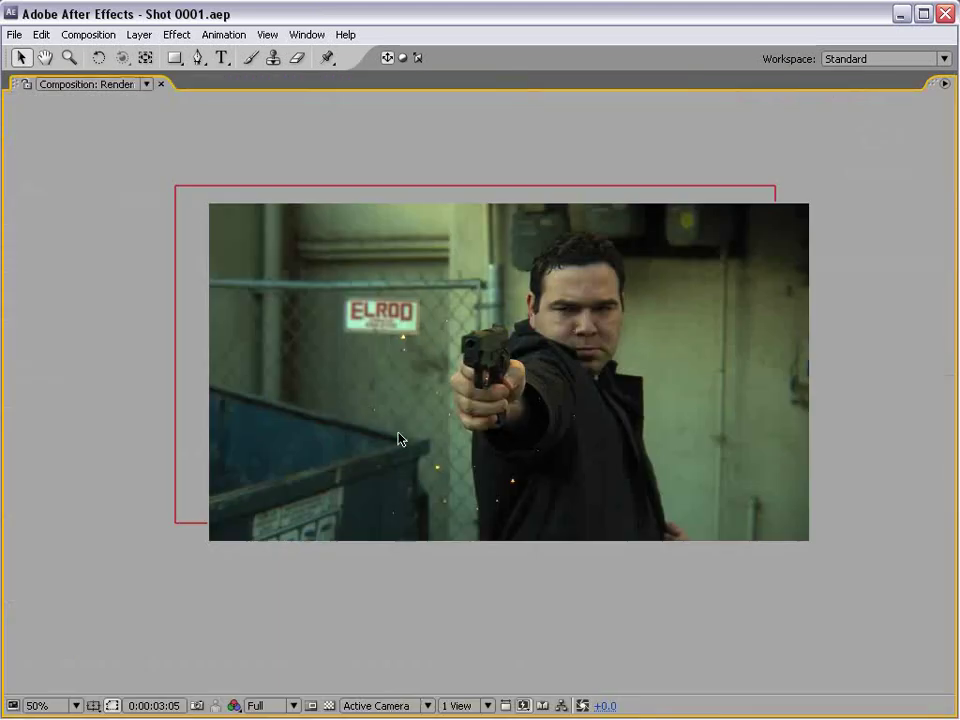
pyautogui.press('`')
# - Rename the Medium Orange Solid 1 layer to Sparks
pyautogui.press(',')
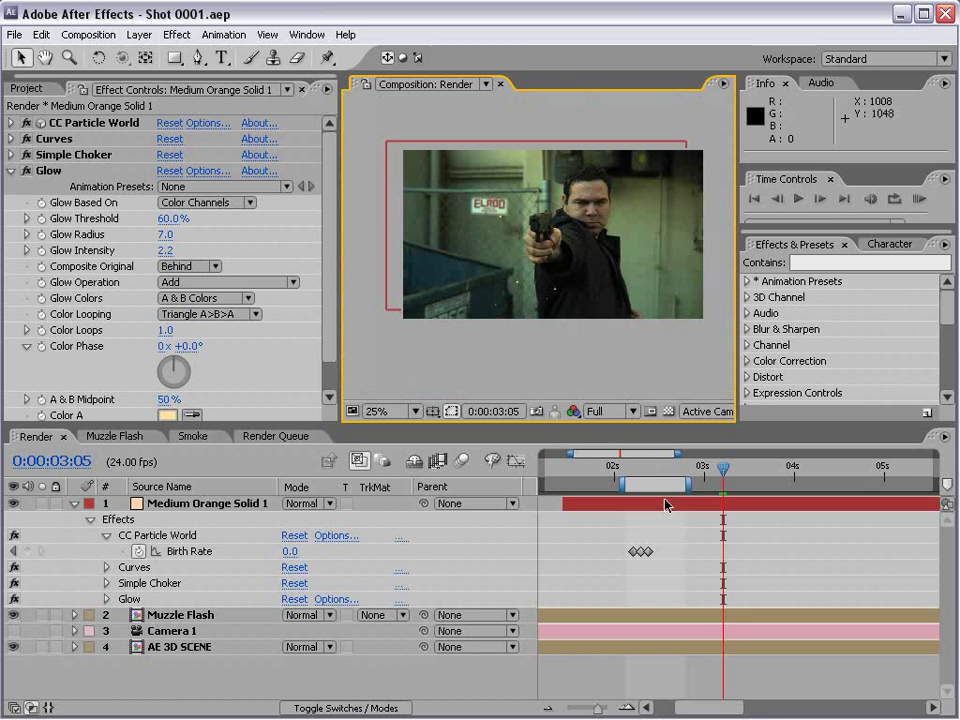
pyautogui.click(74, 503)
pyautogui.click(443, 313)
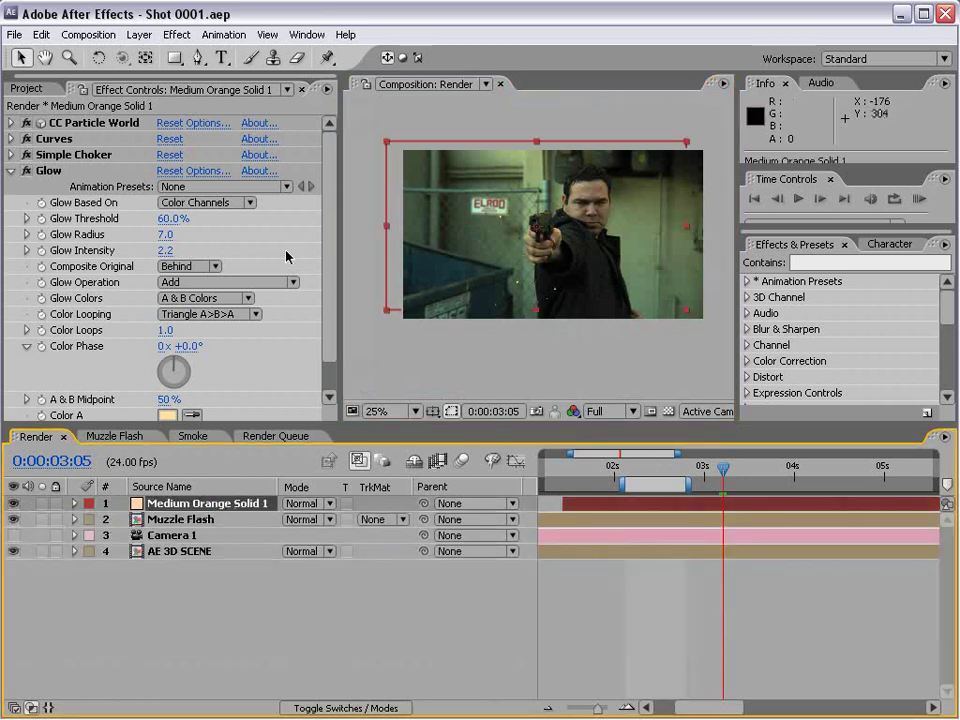
pyautogui.press('Return')
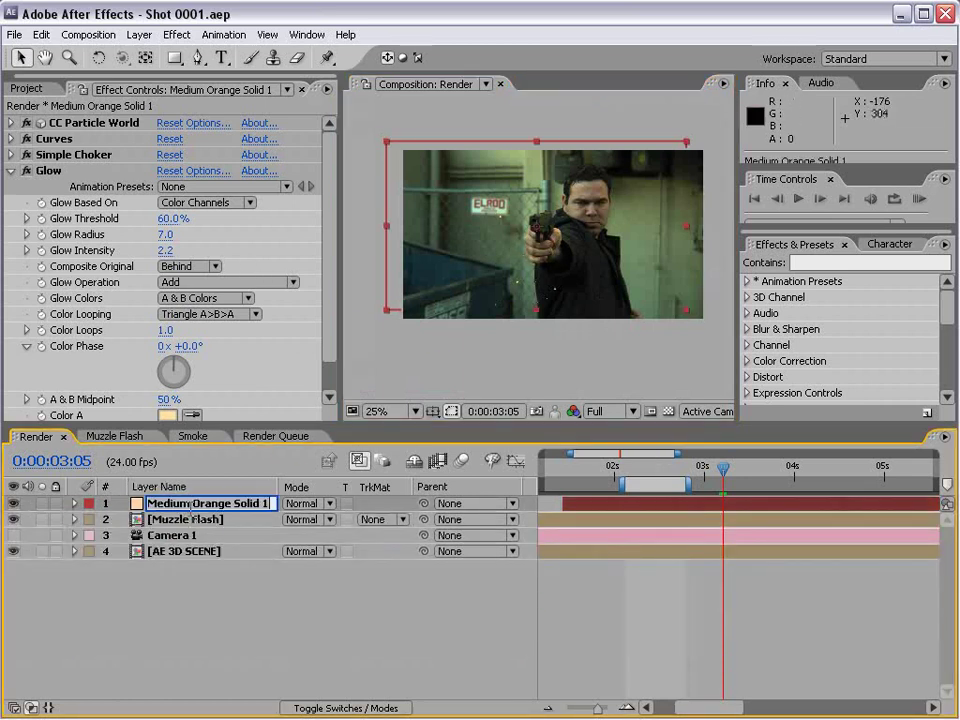
pyautogui.write('Sparks')
pyautogui.press('Return')
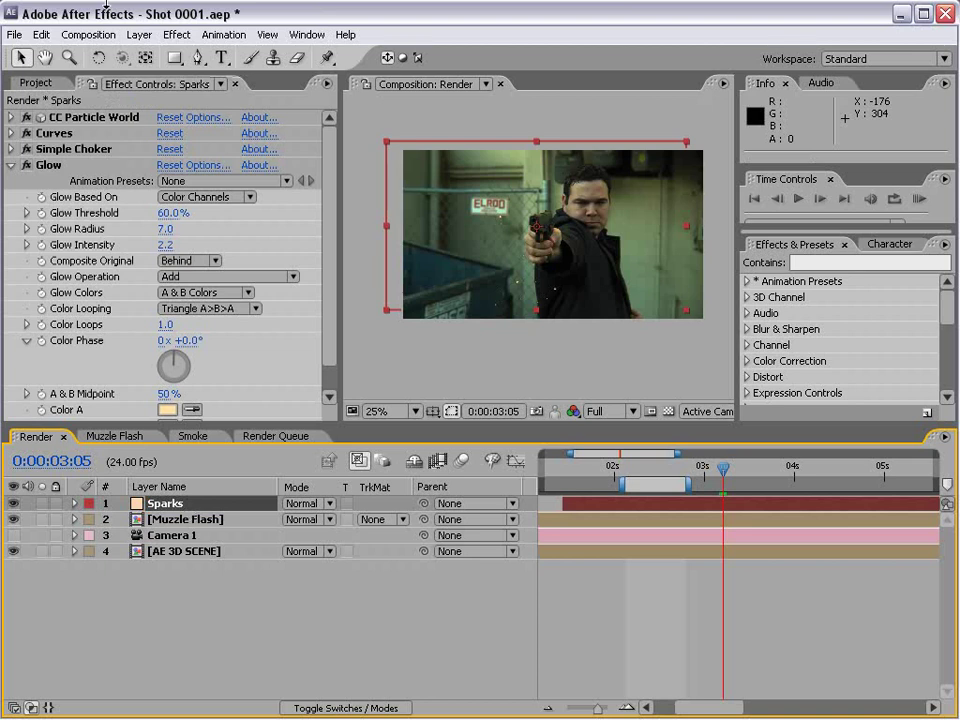
# - Precompose the Sparks layer as Sparks with Move all attributes
pyautogui.click(139, 34)
pyautogui.click(196, 593)
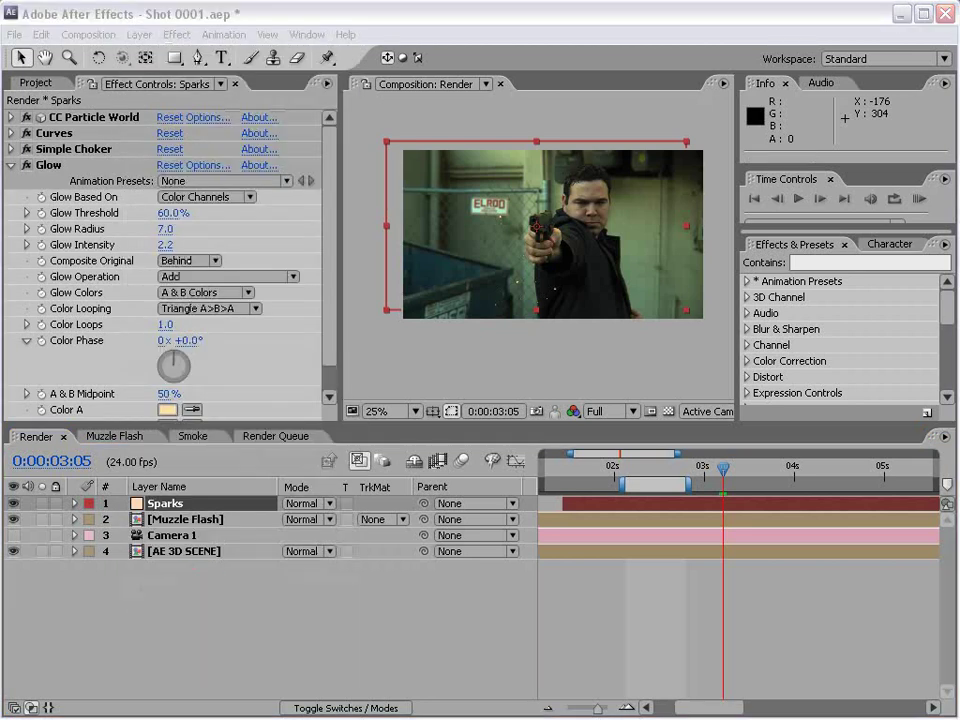
pyautogui.write('Sparks Comp 1')
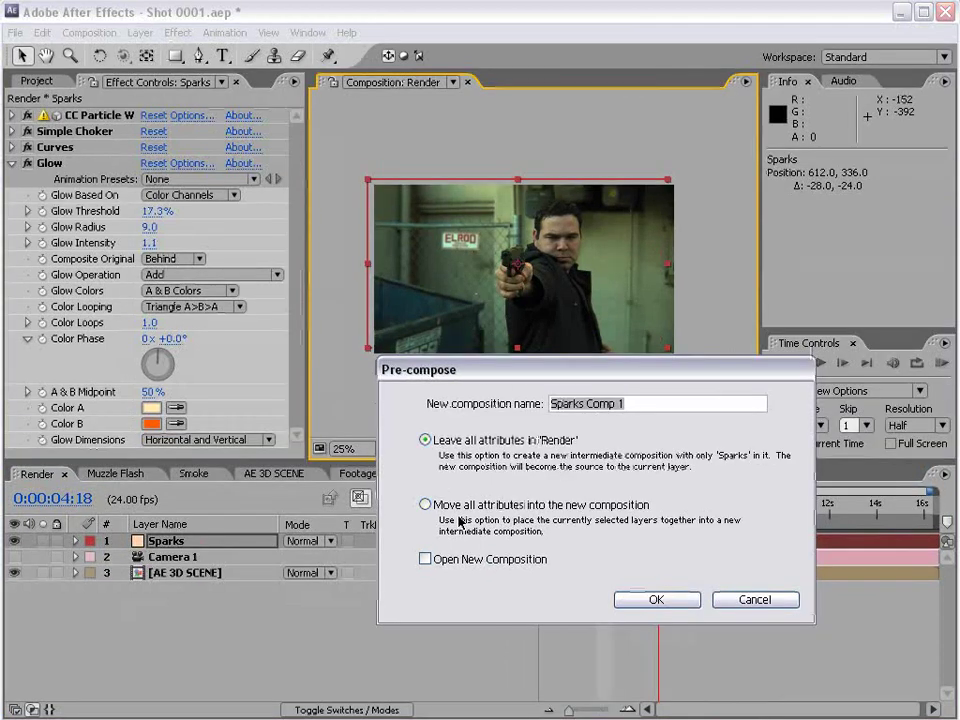
pyautogui.click(420, 510)
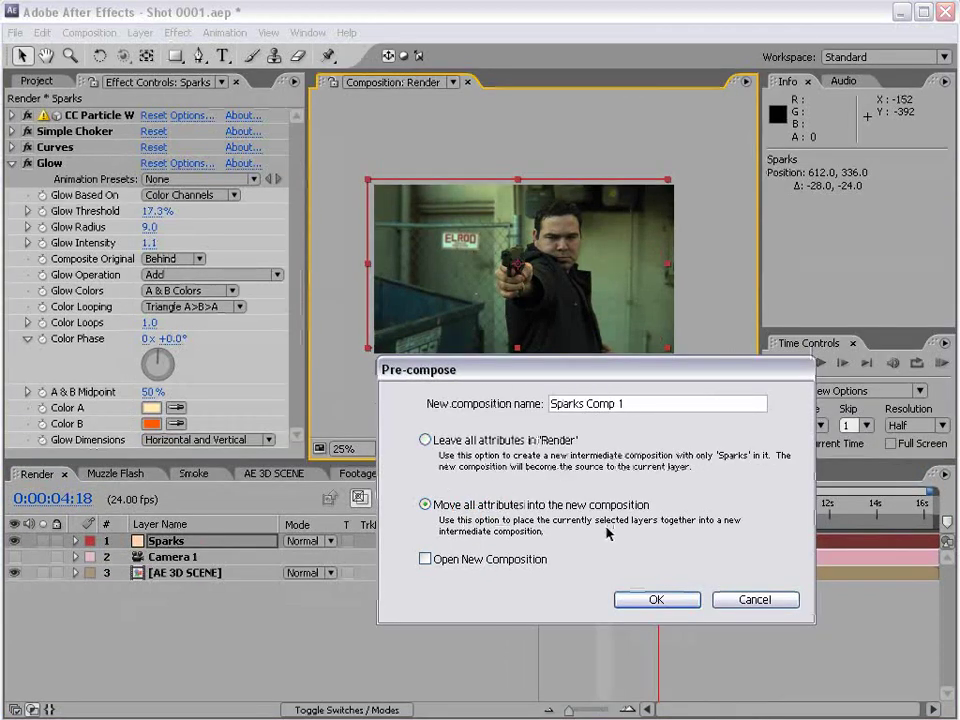
pyautogui.click(656, 599)
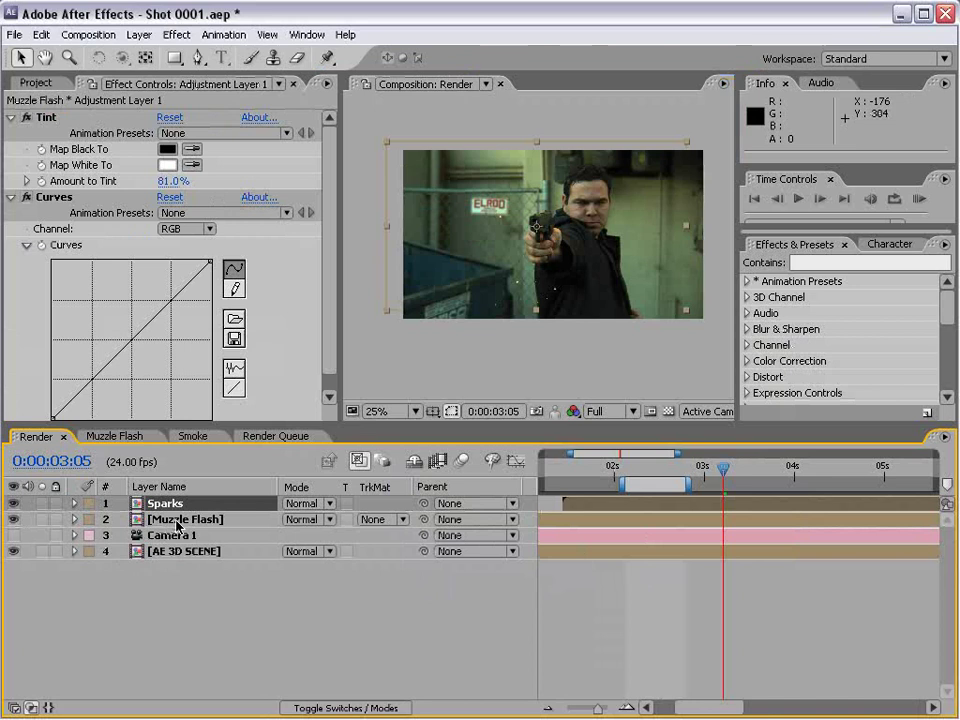
# - Delete the Sparks and Muzzle Flash layers from the Render comp
pyautogui.click(177, 520)
pyautogui.click(170, 503)
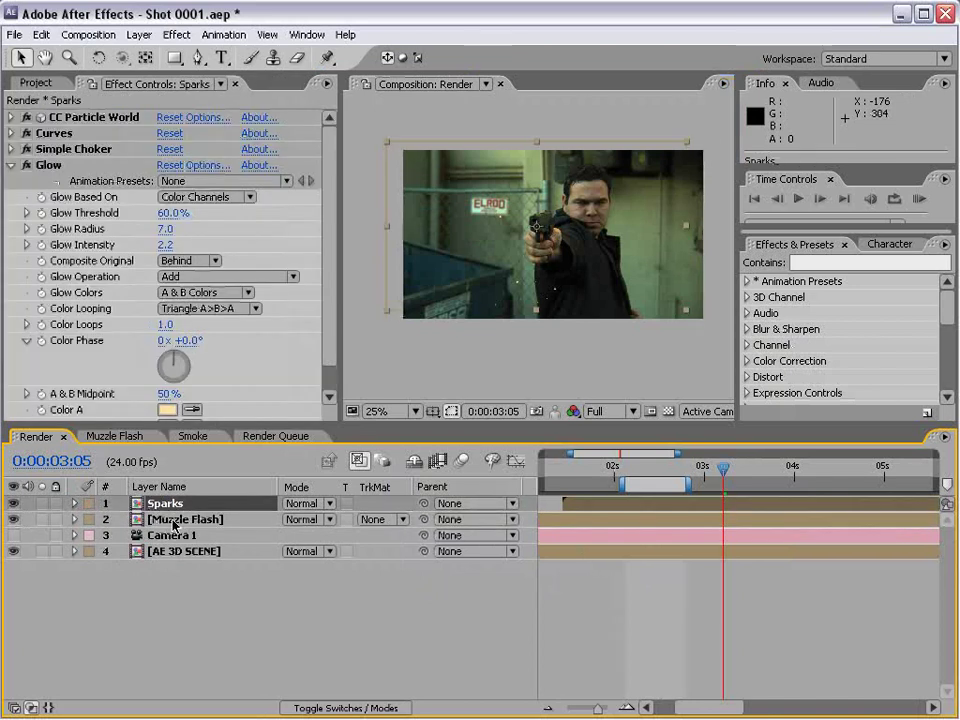
pyautogui.keyDown('shift'); pyautogui.click(173, 520); pyautogui.keyUp('shift')
pyautogui.press('Delete')
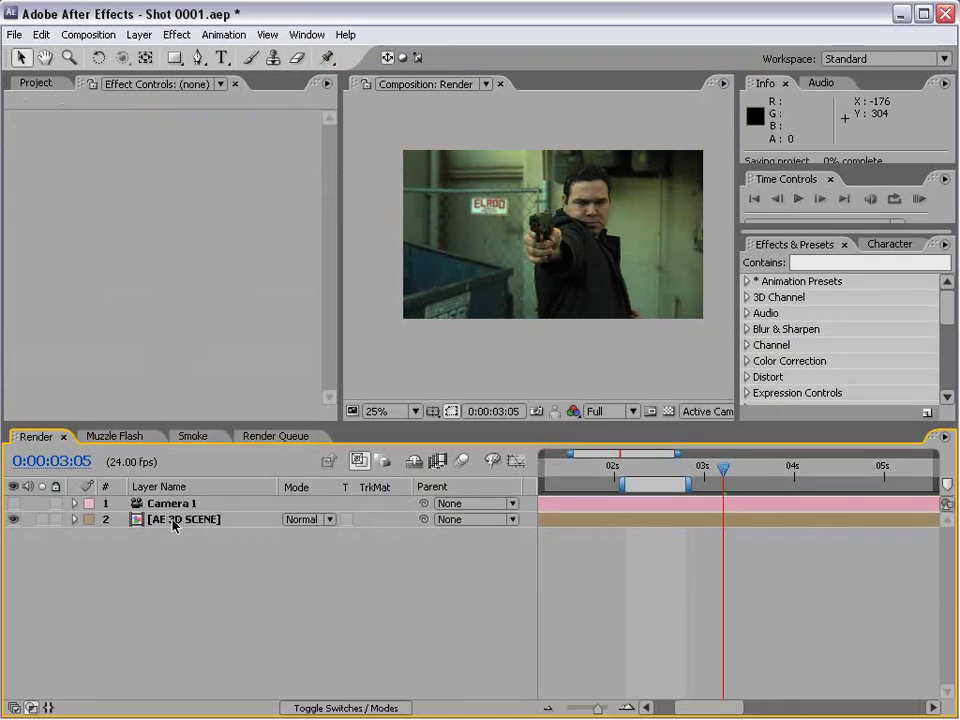
# - Select the Sparks, Smoke and Muzzle Flash comps together and drop them onto preComps
pyautogui.hotkey('ctrl', '0')
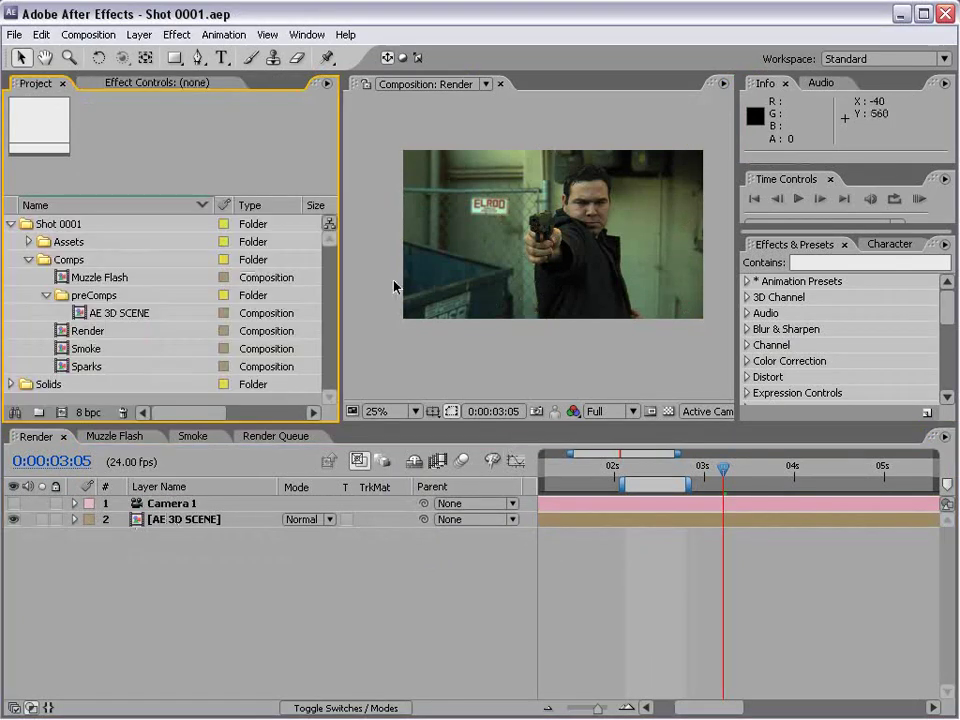
pyautogui.click(83, 367)
pyautogui.keyDown('ctrl'); pyautogui.click(82, 348); pyautogui.keyUp('ctrl')
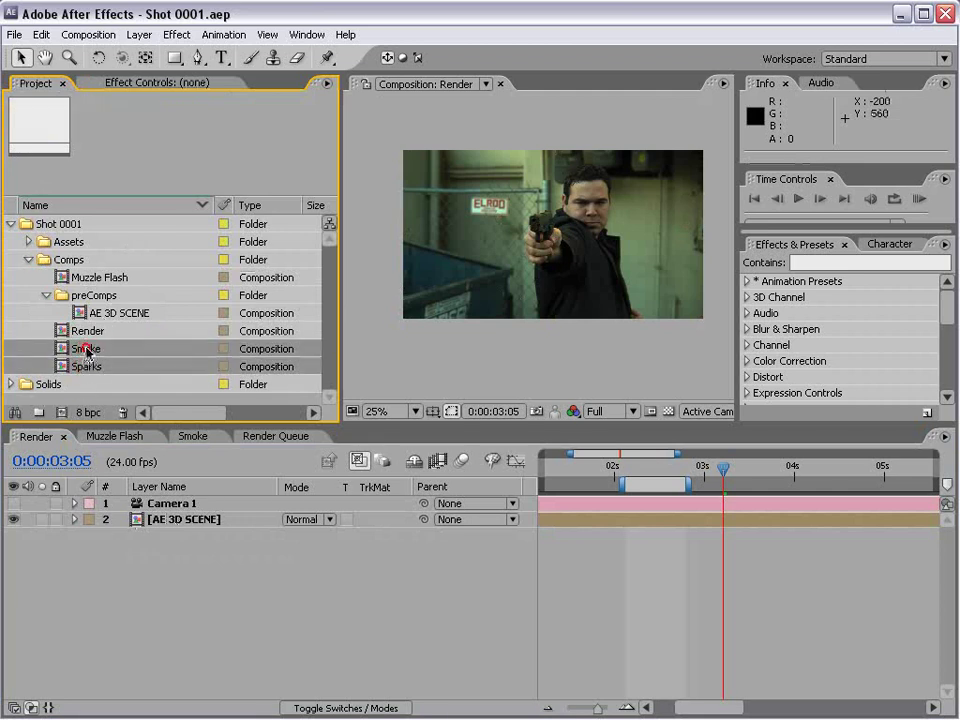
pyautogui.keyDown('ctrl'); pyautogui.click(111, 279); pyautogui.keyUp('ctrl')
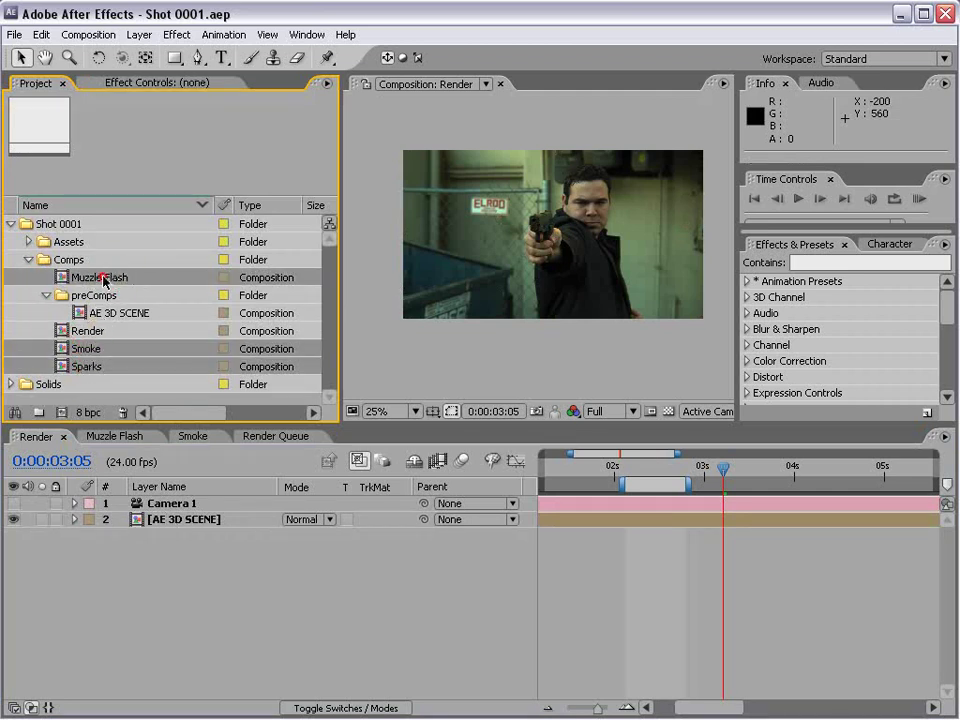
pyautogui.moveTo(105, 281); pyautogui.dragTo(92, 298)
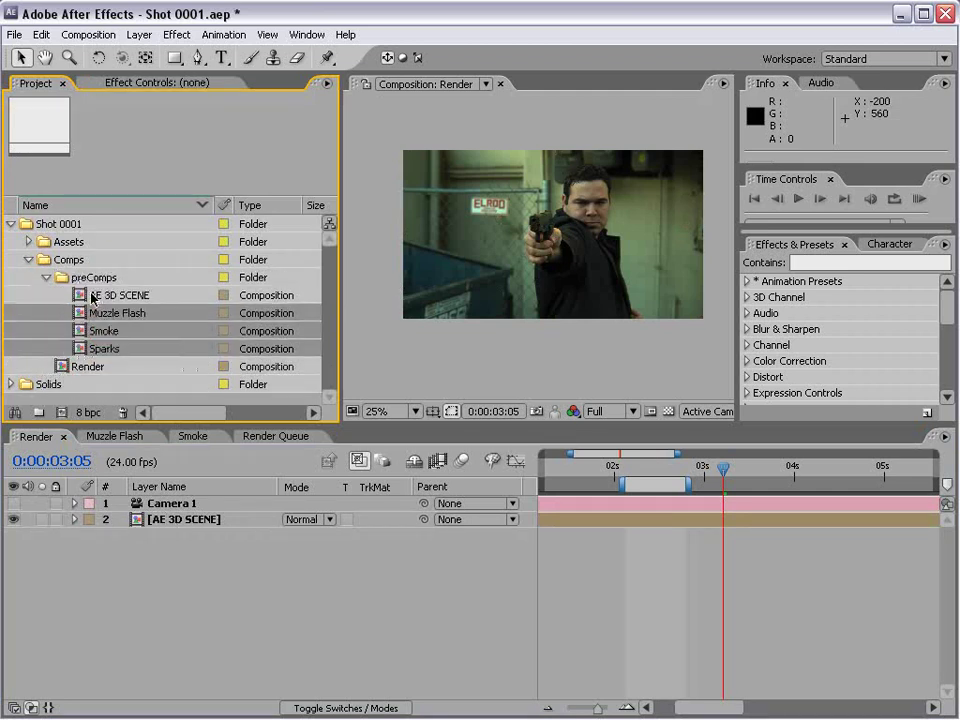
pyautogui.click(119, 396)
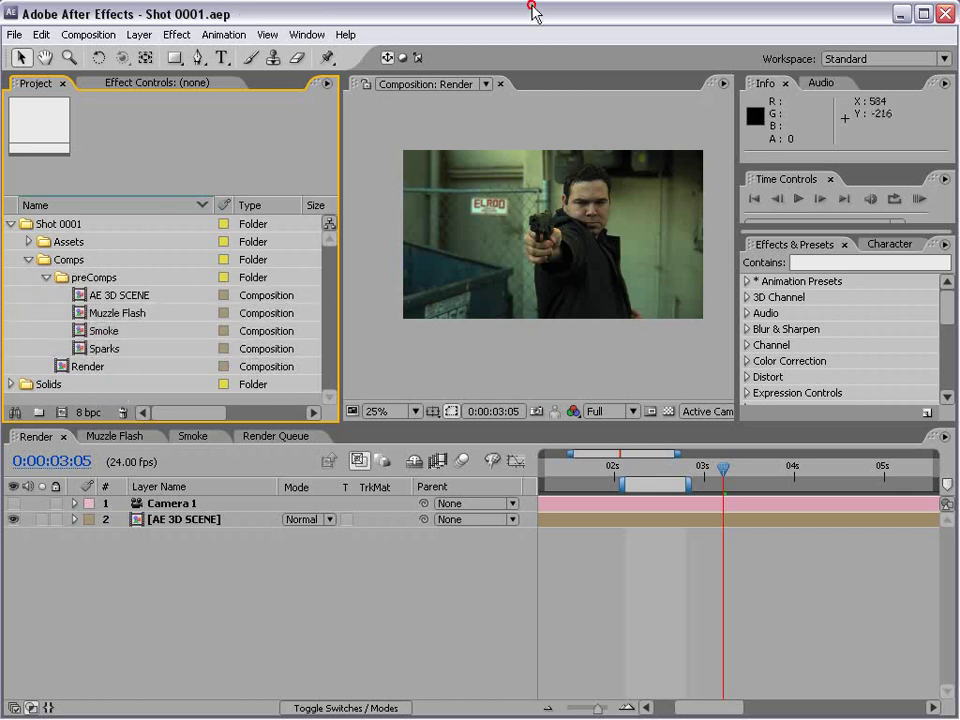
pyautogui.scroll(1, 553, 223)
pyautogui.scroll(1, 491, 248)
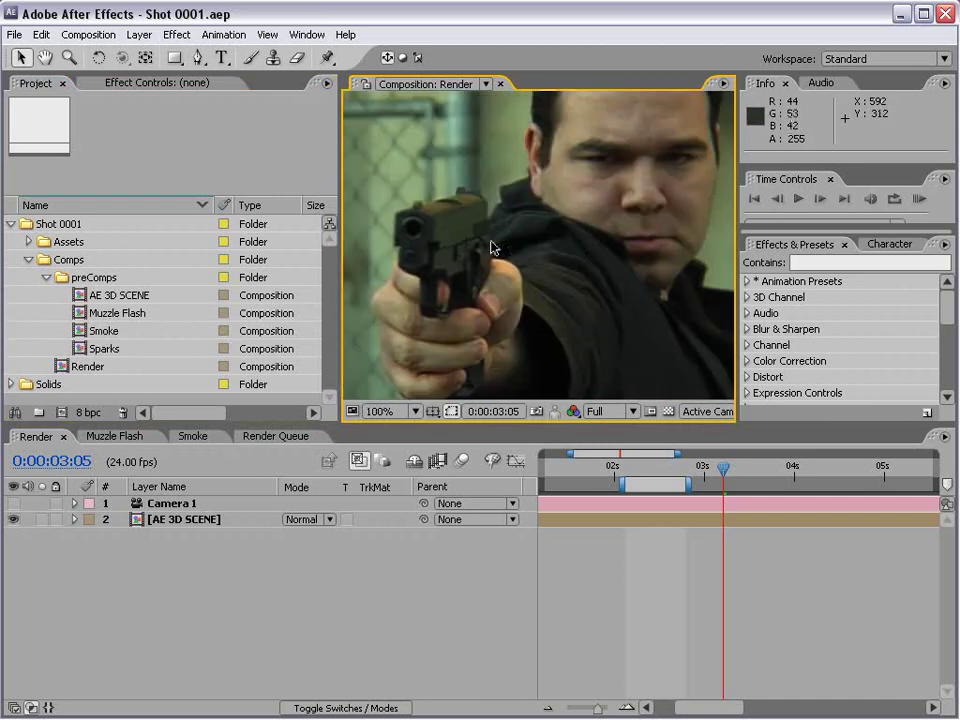
pyautogui.moveTo(467, 279); pyautogui.dragTo(508, 259)
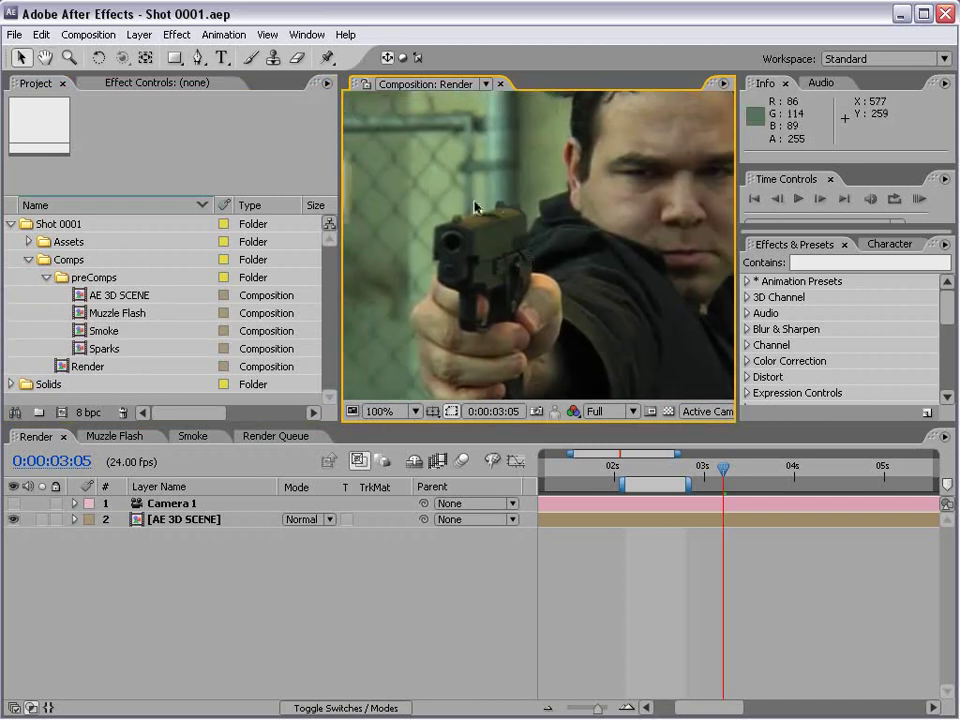